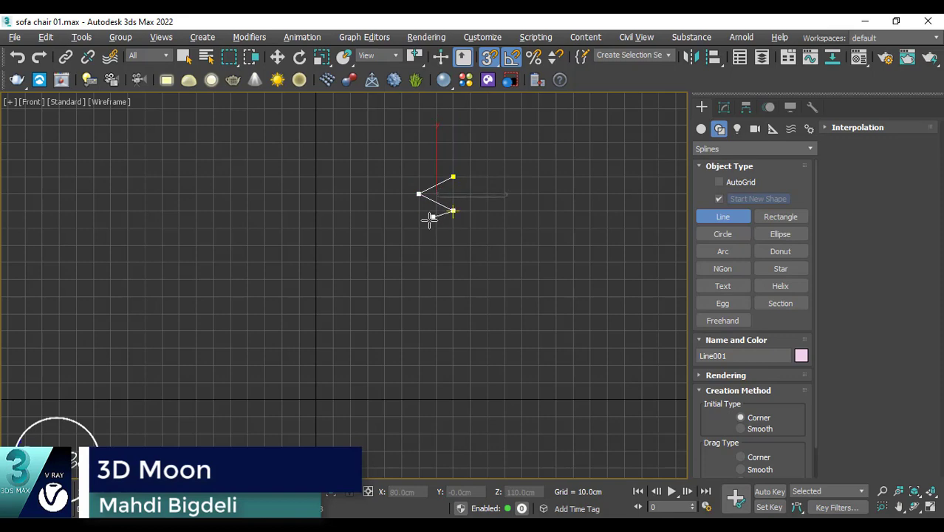
# Draw a vertical zigzag line on the grid, alternating between X 80 cm and X 60 cm and ending at Z 30 cm
pyautogui.click(452, 211)
pyautogui.click(419, 228)
pyautogui.click(453, 244)
pyautogui.click(418, 261)
pyautogui.click(453, 278)
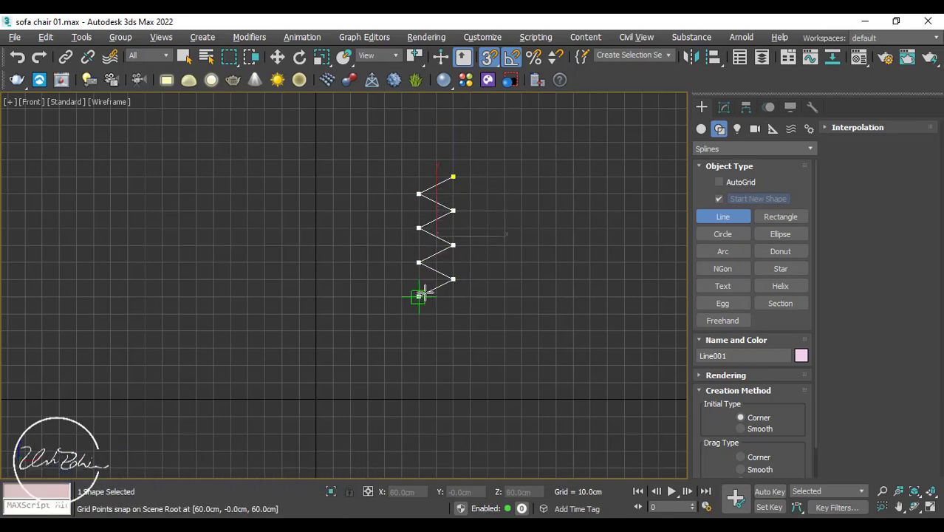
pyautogui.click(419, 295)
pyautogui.click(452, 347)
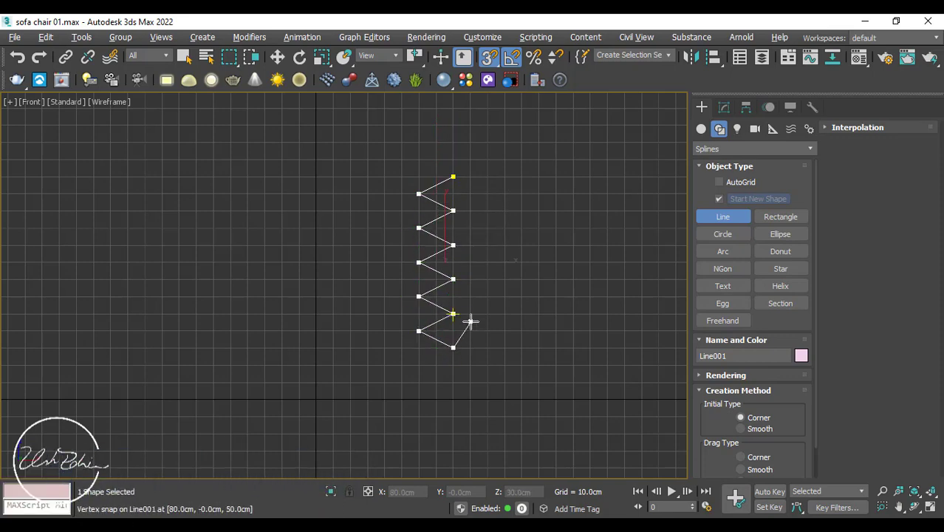
pyautogui.rightClick(468, 321)
# Chamfer the inner row of zigzag vertices at X 60 cm by 14 cm
pyautogui.press('w')
pyautogui.press('1')
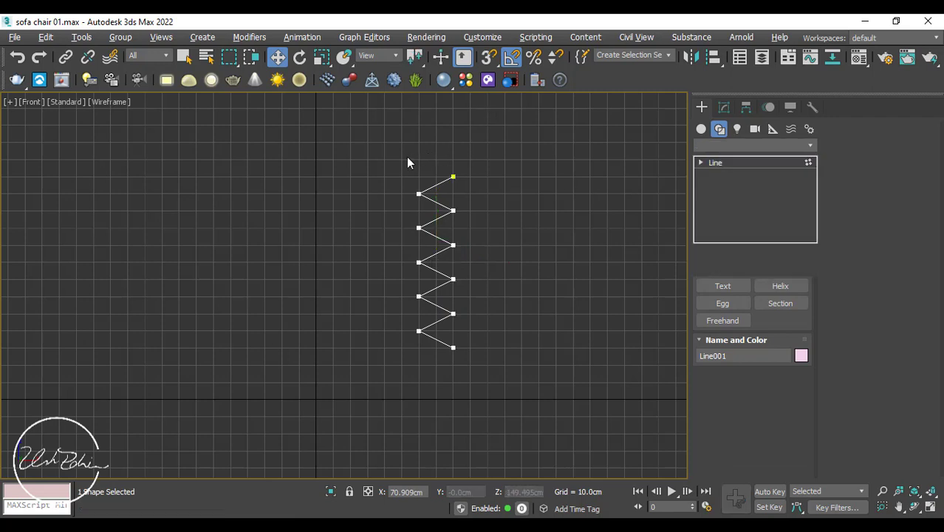
pyautogui.moveTo(403, 149); pyautogui.dragTo(421, 349)
pyautogui.scroll(3, 430, 269)
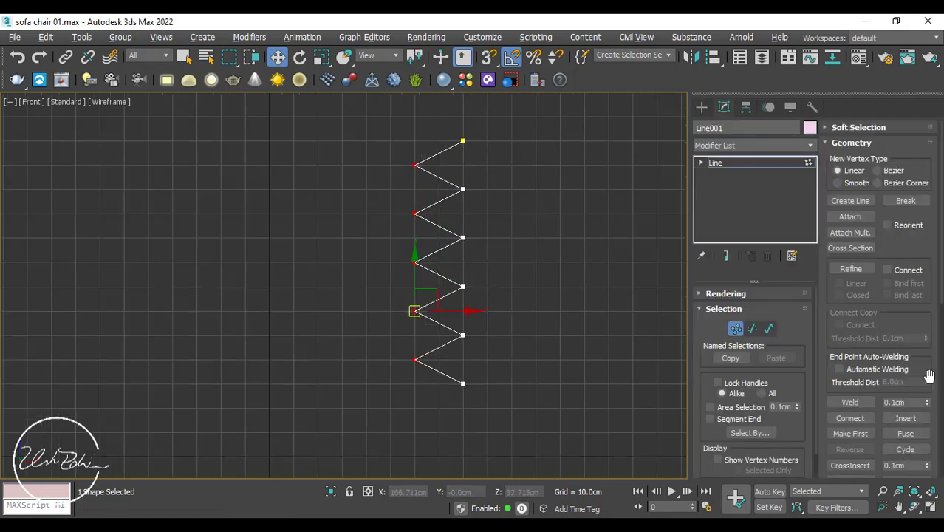
pyautogui.scroll(-5, 929, 375)
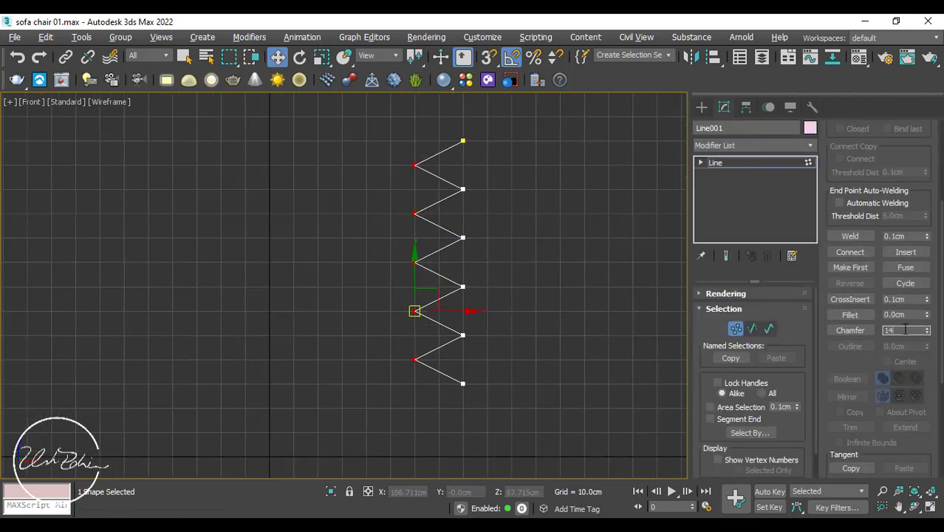
pyautogui.press('Return')
# Rotate the whole zigzag spline -25 degrees to tilt it back as the backrest profile
pyautogui.moveTo(517, 242); pyautogui.dragTo(467, 283, button='middle')
pyautogui.press('3')
pyautogui.moveTo(467, 192); pyautogui.dragTo(344, 404)
pyautogui.press('e')
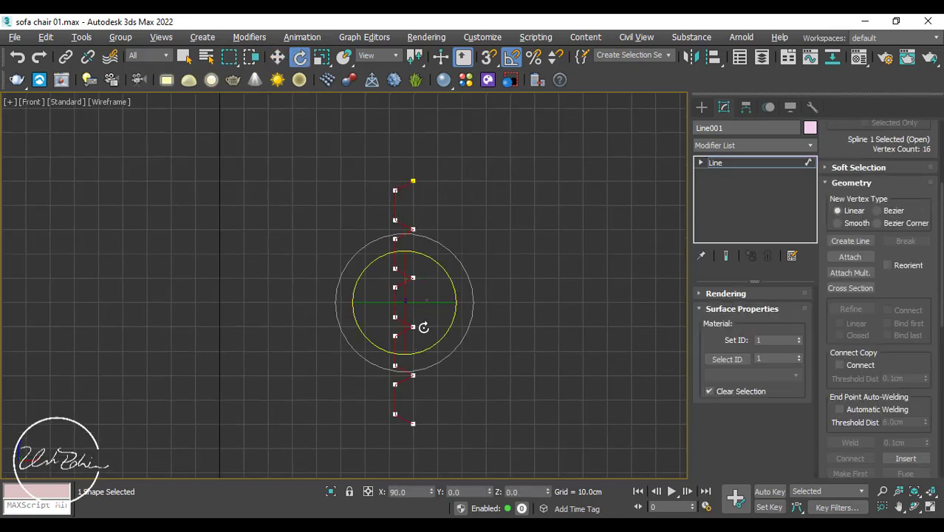
pyautogui.moveTo(449, 272); pyautogui.dragTo(458, 290)
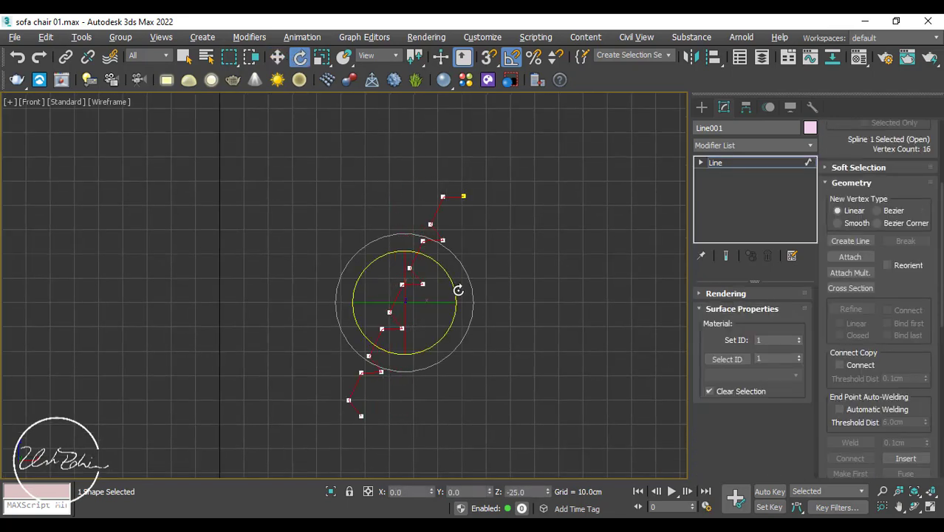
# Make a rotated copy of the zigzag spline and move it to the backrest's lower end as the seat profile
pyautogui.press('w')
pyautogui.moveTo(468, 289); pyautogui.dragTo(429, 275, button='middle')
pyautogui.moveTo(392, 276); pyautogui.dragTo(465, 310)
pyautogui.press('e')
pyautogui.press('w')
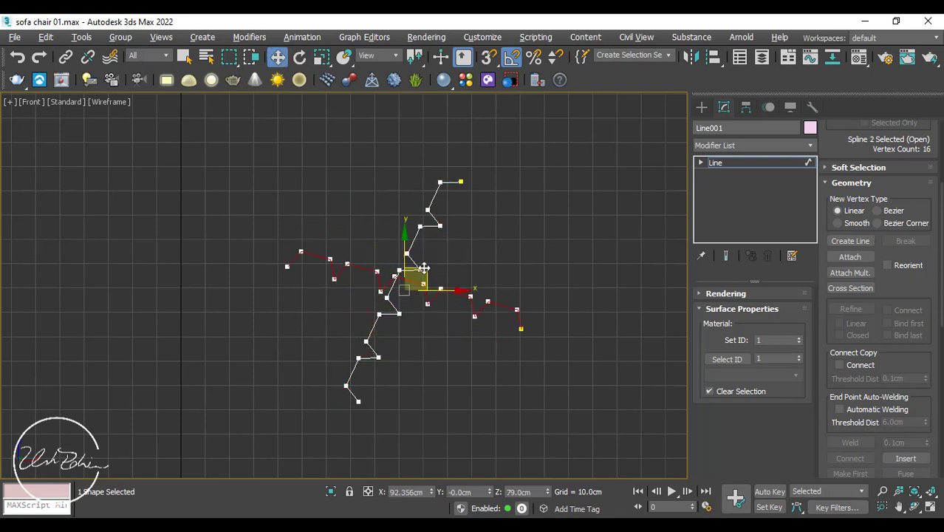
pyautogui.moveTo(424, 268); pyautogui.dragTo(245, 349)
pyautogui.scroll(2, 268, 389)
pyautogui.moveTo(268, 389); pyautogui.dragTo(325, 383, button='middle')
pyautogui.scroll(-2, 325, 384)
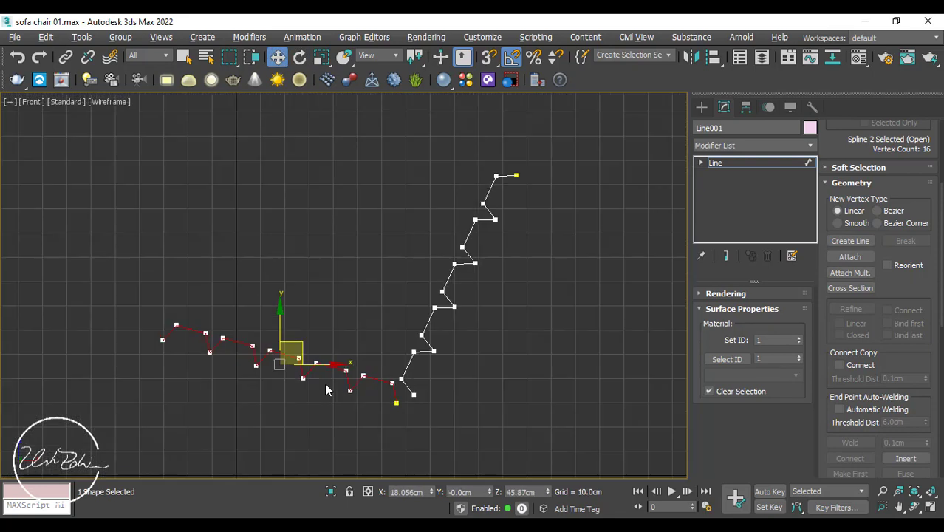
# Delete the segments of the two front teeth of the seat spline to shorten the seat
pyautogui.press('2')
pyautogui.moveTo(135, 280); pyautogui.dragTo(258, 357)
pyautogui.press('Delete')
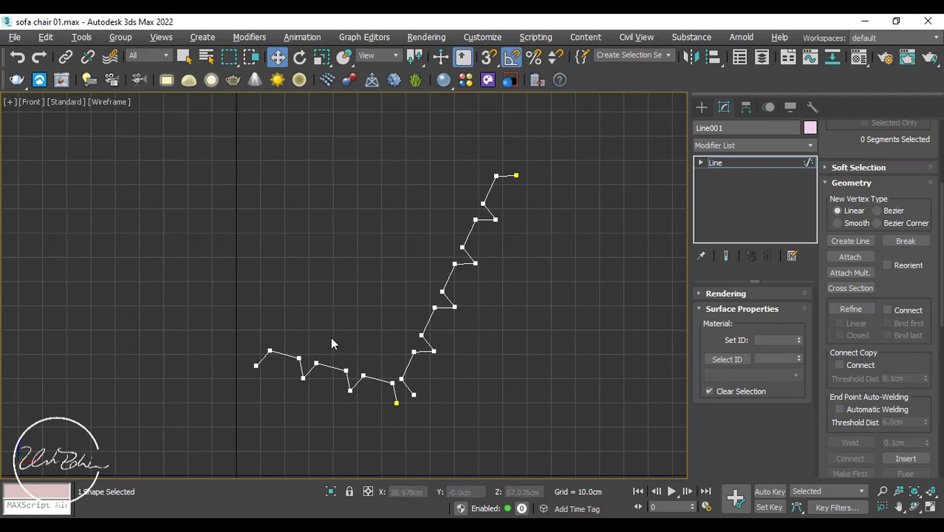
# Weld the adjoining end vertices of the seat and backrest splines with a 10 cm threshold
pyautogui.scroll(5, 377, 395)
pyautogui.press('1')
pyautogui.moveTo(501, 388); pyautogui.dragTo(404, 448)
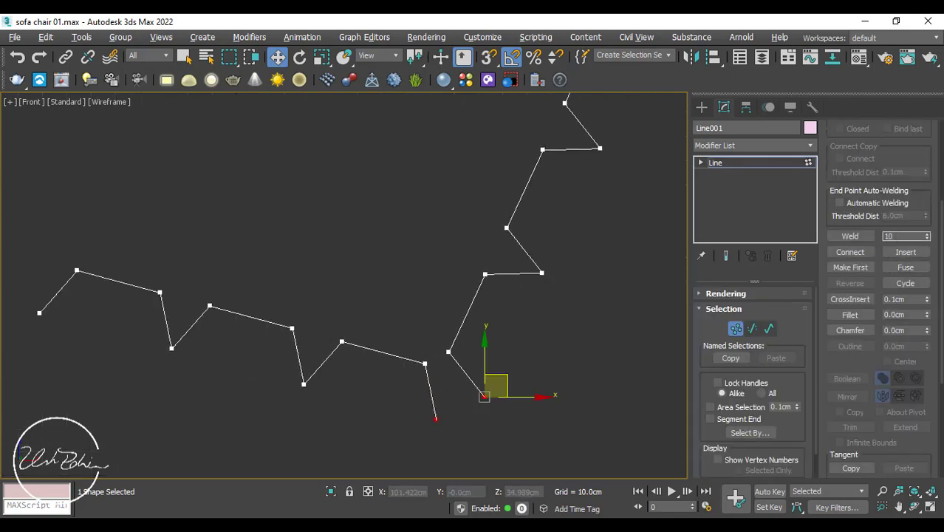
pyautogui.click(850, 237)
pyautogui.scroll(-4, 572, 291)
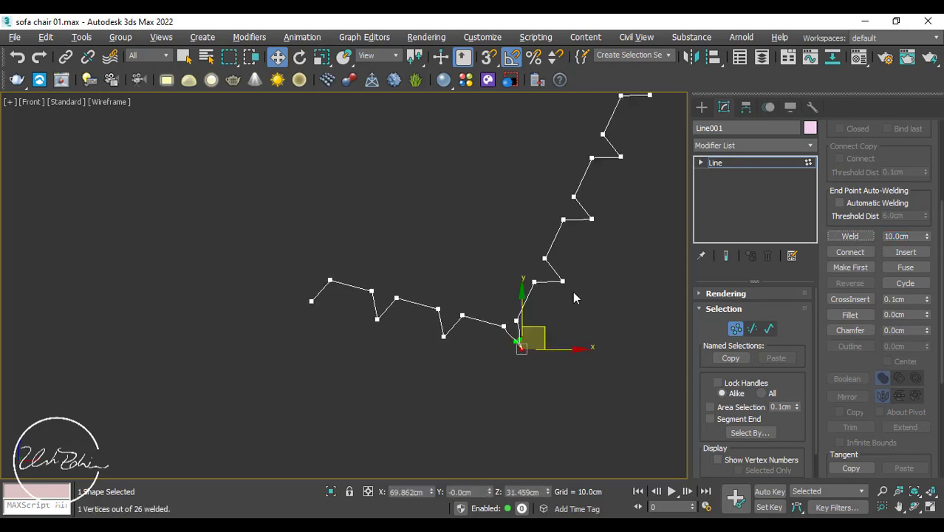
# Convert all vertices of the joined seat and backrest profile to Corner type
pyautogui.hotkey('ctrl', 'a')
pyautogui.rightClick(400, 319)
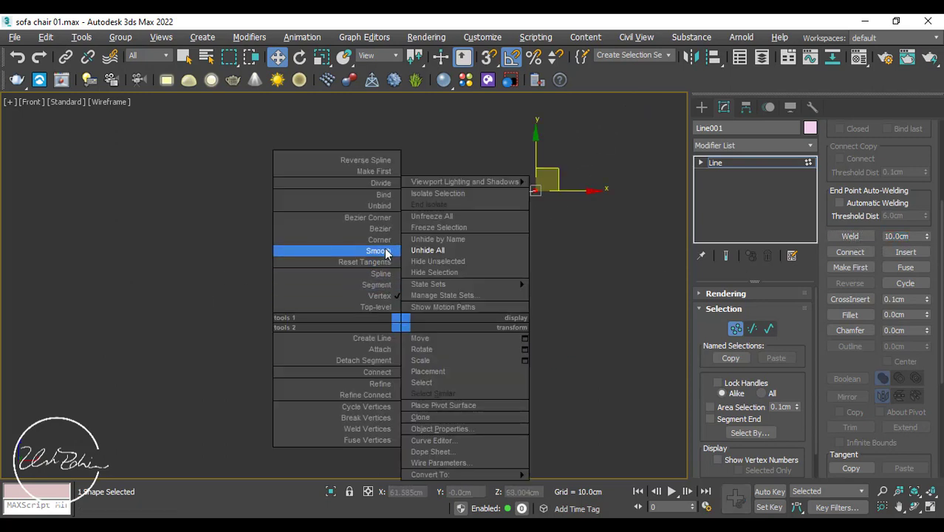
pyautogui.click(386, 245)
pyautogui.click(381, 275)
pyautogui.moveTo(561, 292); pyautogui.dragTo(526, 290, button='middle')
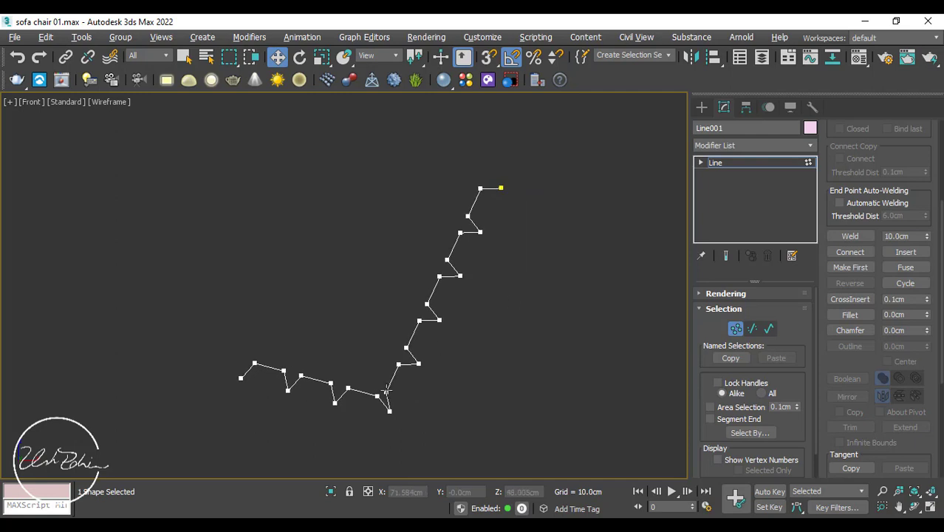
pyautogui.scroll(2, 377, 407)
pyautogui.scroll(-2, 480, 344)
pyautogui.moveTo(481, 344); pyautogui.dragTo(466, 376, button='middle')
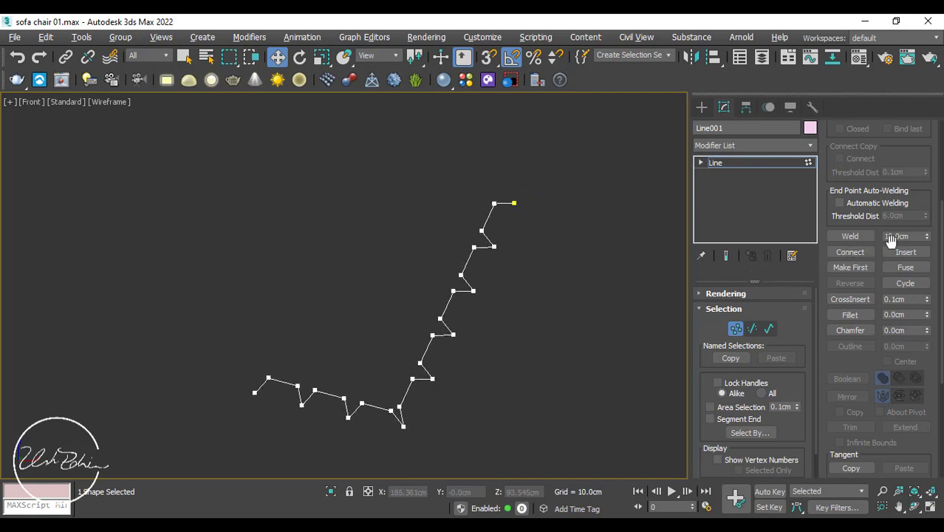
# With Create Line, draw the outer contour from the backrest's top end vertex around the top and down the back
pyautogui.scroll(2, 935, 232)
pyautogui.scroll(2, 934, 235)
pyautogui.press('s')
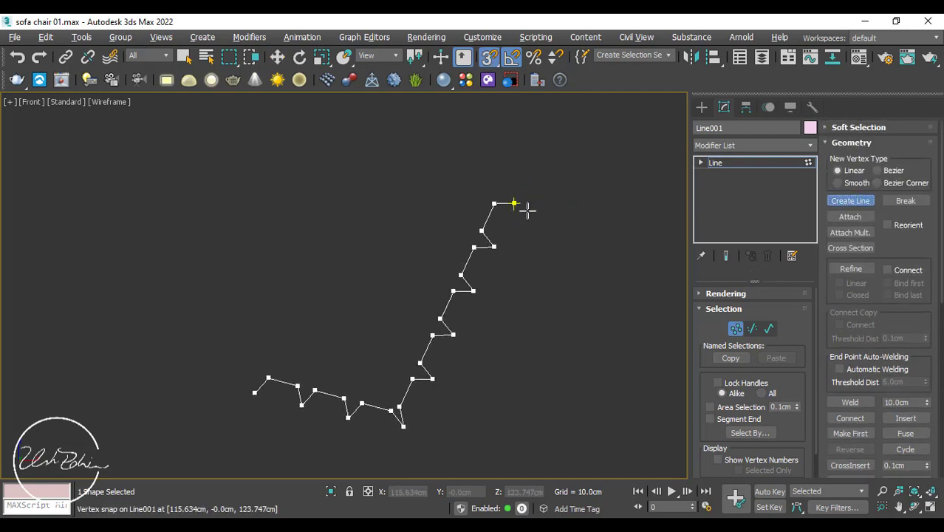
pyautogui.click(524, 208)
pyautogui.press('s')
pyautogui.click(533, 208)
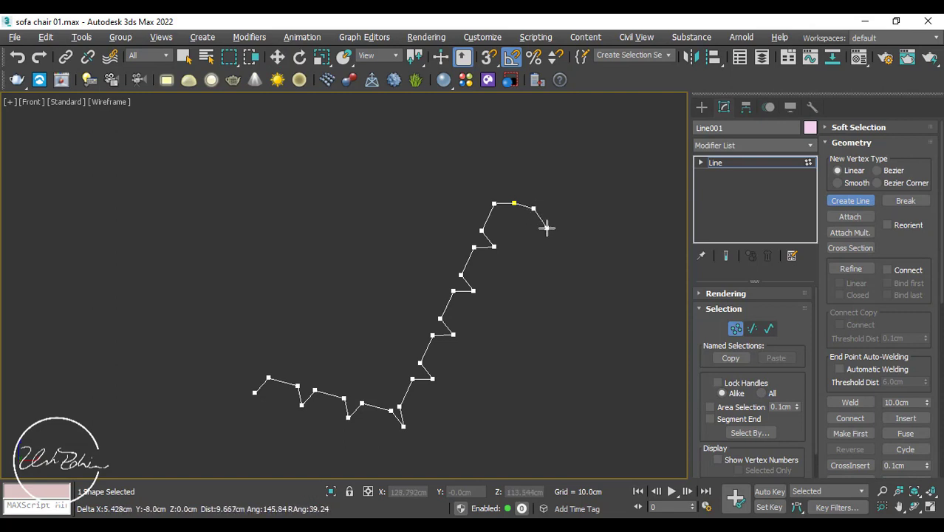
pyautogui.click(544, 228)
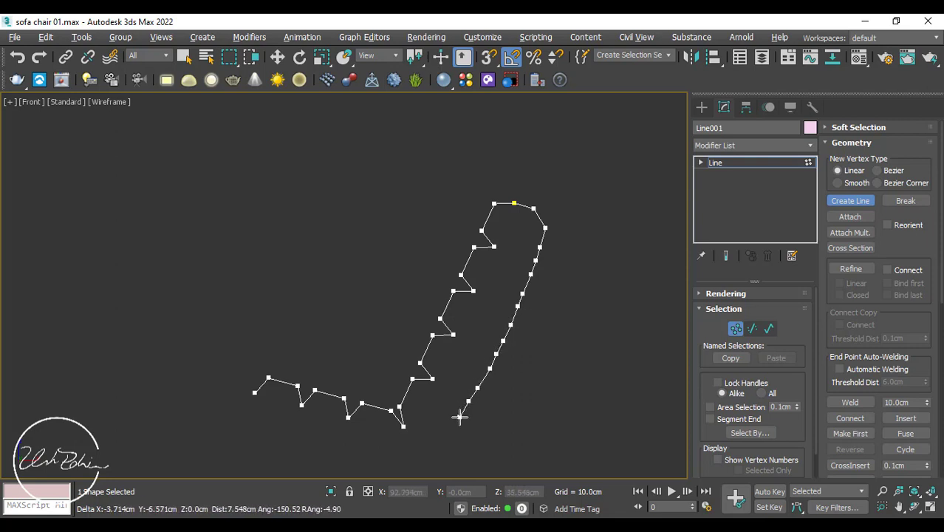
# Continue the contour beneath the seat and around its front, closing it on the seat's front end vertex
pyautogui.moveTo(440, 443); pyautogui.dragTo(450, 375, button='middle')
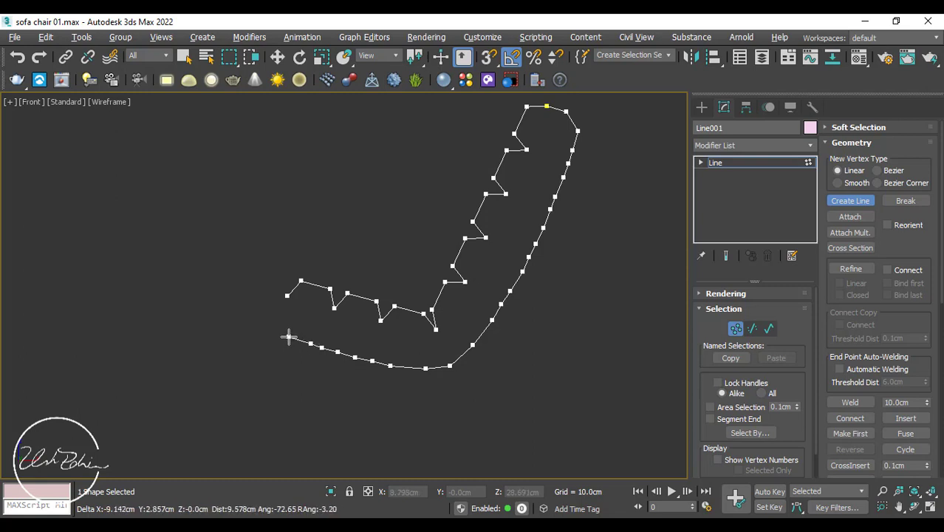
pyautogui.click(281, 315)
pyautogui.press('s')
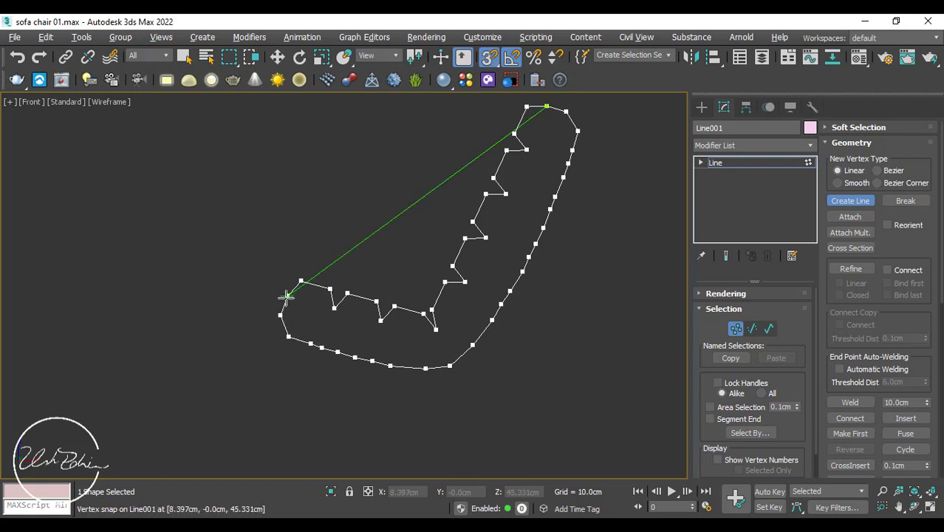
pyautogui.click(545, 106)
pyautogui.click(450, 283)
pyautogui.press('s')
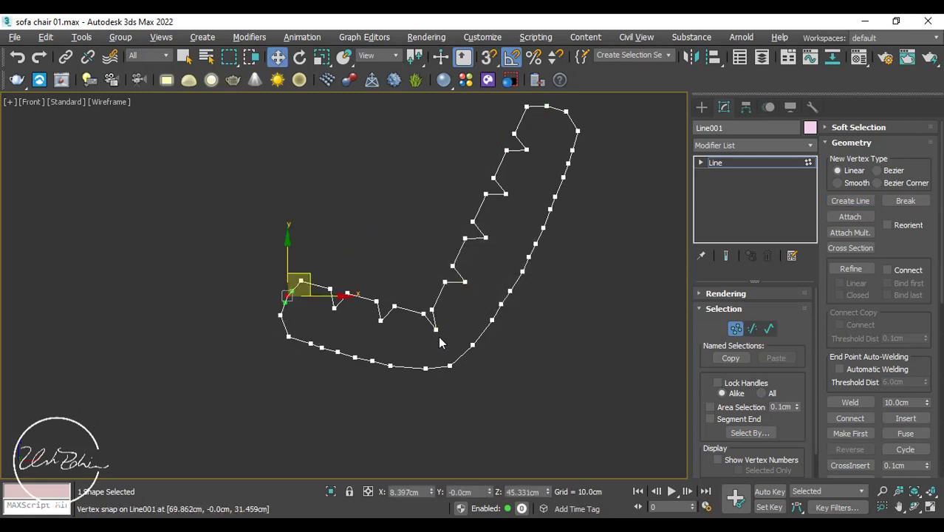
# Save the scene and convert all vertices of the closed chair outline to Corner type
pyautogui.hotkey('ctrl', 's')
pyautogui.hotkey('ctrl', 'a')
pyautogui.rightClick(435, 338)
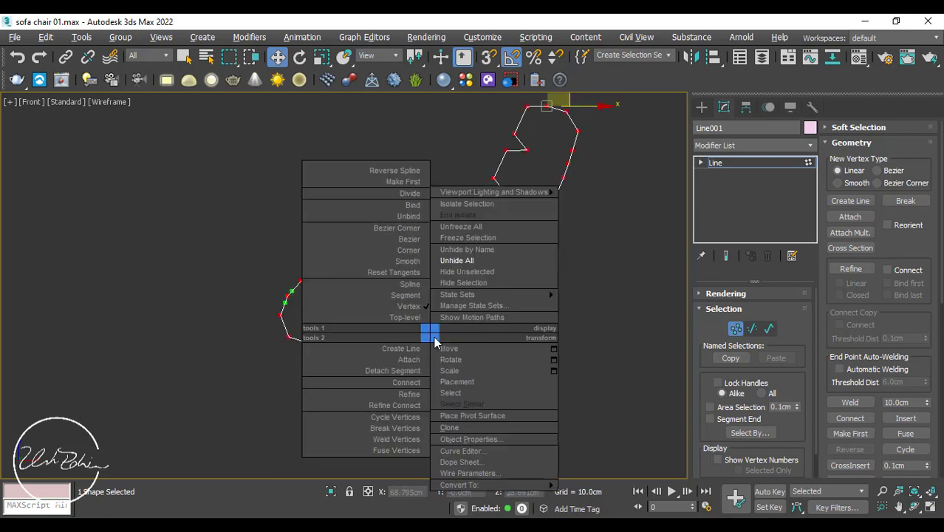
pyautogui.click(409, 253)
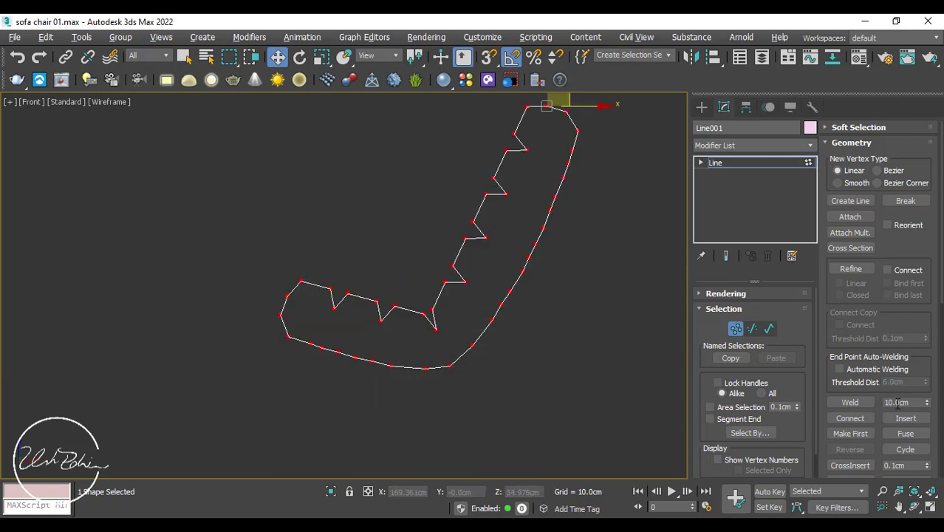
# Weld all coincident vertices of the chair outline with a 0.1 cm threshold and clear the selection
pyautogui.click(850, 403)
pyautogui.click(595, 329)
pyautogui.moveTo(459, 293); pyautogui.dragTo(433, 319, button='middle')
pyautogui.hotkey('ctrl', 'a')
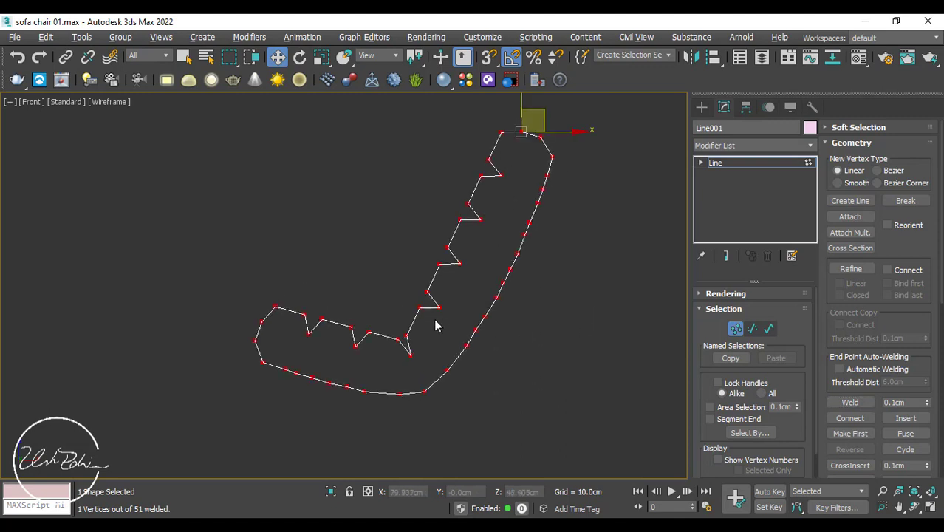
pyautogui.click(537, 323)
# Reposition the outer vertices at the bend between seat and backrest to even out the curve
pyautogui.scroll(4, 426, 389)
pyautogui.moveTo(468, 350); pyautogui.dragTo(523, 312)
pyautogui.moveTo(559, 297); pyautogui.dragTo(542, 345, button='middle')
pyautogui.click(513, 314)
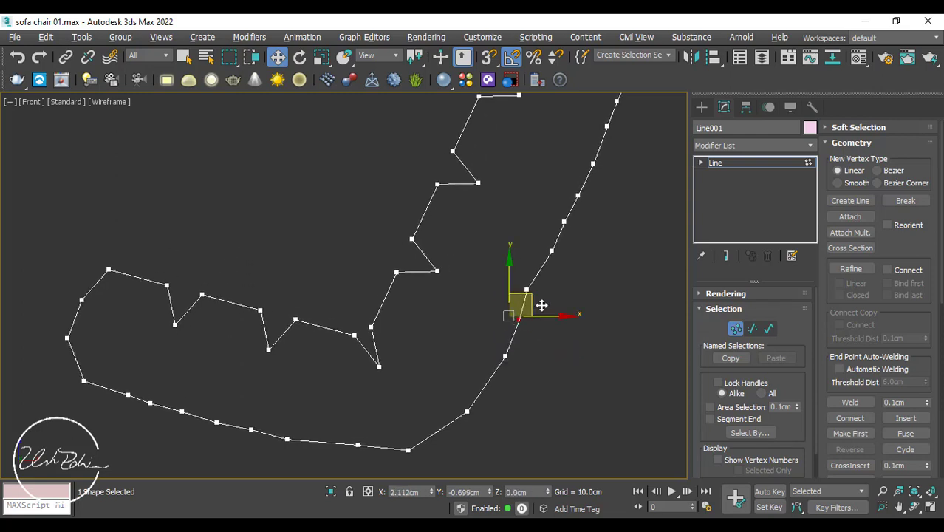
pyautogui.moveTo(527, 314)
pyautogui.mouseDown()
pyautogui.moveTo(559, 276)
pyautogui.moveTo(525, 320)
pyautogui.mouseUp()
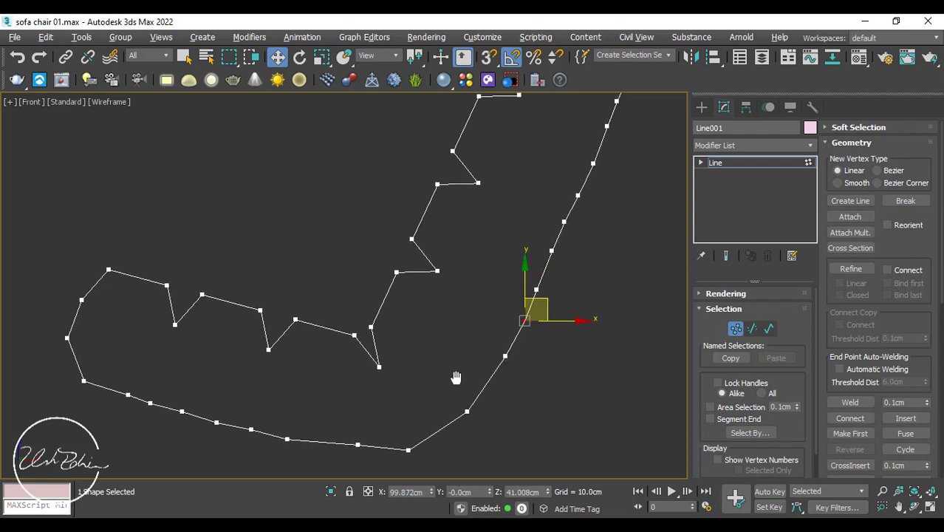
pyautogui.moveTo(456, 377); pyautogui.dragTo(557, 302, button='middle')
pyautogui.moveTo(458, 371); pyautogui.dragTo(453, 379)
# Adjust the vertices along the seat's underside so they form a smooth, evenly spaced curve
pyautogui.moveTo(388, 364); pyautogui.dragTo(329, 335)
pyautogui.scroll(2, 302, 351)
pyautogui.moveTo(277, 330); pyautogui.dragTo(273, 340)
pyautogui.moveTo(232, 318); pyautogui.dragTo(187, 314)
pyautogui.moveTo(228, 325); pyautogui.dragTo(230, 329)
pyautogui.moveTo(273, 341); pyautogui.dragTo(275, 347)
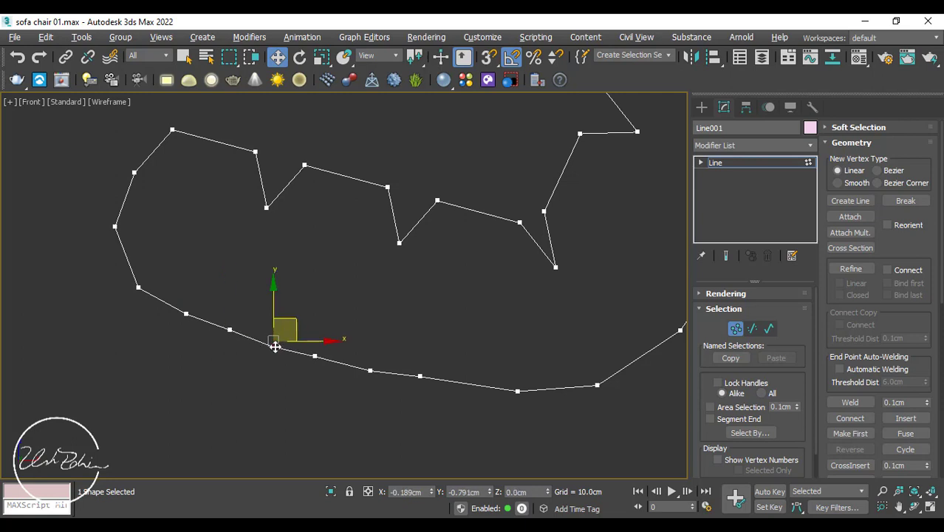
pyautogui.moveTo(419, 376); pyautogui.dragTo(421, 382)
pyautogui.scroll(-2, 485, 326)
pyautogui.scroll(-2, 547, 326)
pyautogui.moveTo(655, 273); pyautogui.dragTo(513, 369, button='middle')
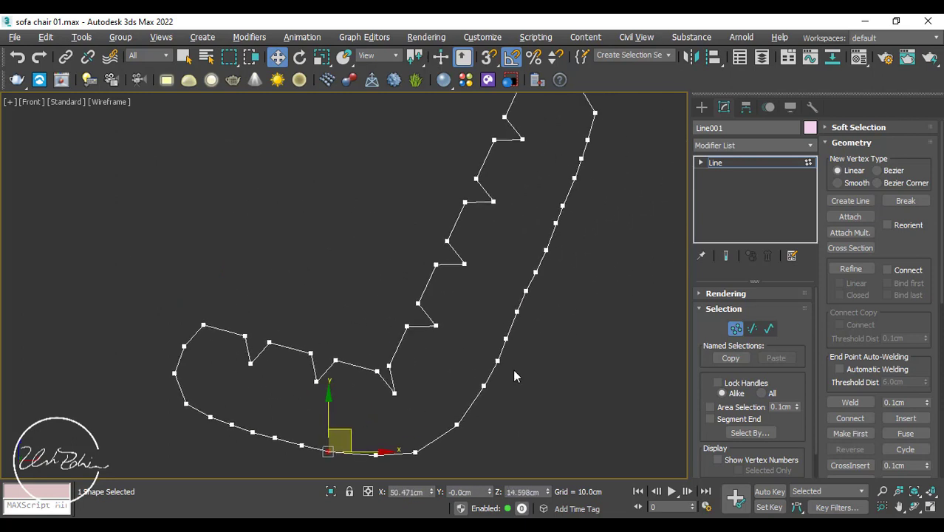
# Nudge the vertices along the lower and middle rear edge of the backrest into an even line
pyautogui.scroll(2, 513, 368)
pyautogui.moveTo(496, 329); pyautogui.dragTo(502, 320)
pyautogui.scroll(-2, 560, 256)
pyautogui.moveTo(560, 255); pyautogui.dragTo(523, 331, button='middle')
pyautogui.scroll(4, 501, 348)
pyautogui.moveTo(480, 358); pyautogui.dragTo(484, 356)
pyautogui.moveTo(497, 316); pyautogui.dragTo(499, 316)
pyautogui.scroll(-2, 558, 241)
pyautogui.moveTo(559, 241); pyautogui.dragTo(527, 339, button='middle')
pyautogui.scroll(2, 526, 340)
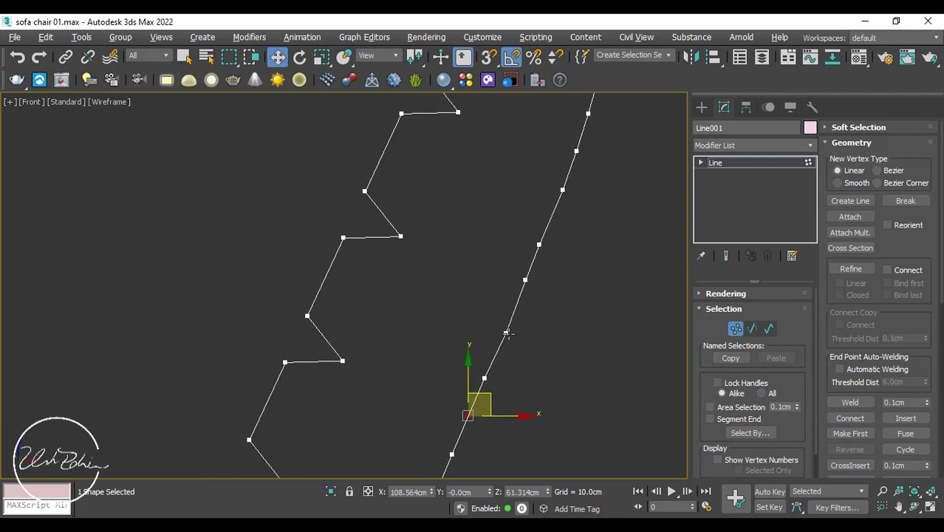
pyautogui.moveTo(507, 334); pyautogui.dragTo(506, 330)
# Even out the vertices along the upper rear edge of the backrest and leave vertex editing
pyautogui.scroll(-2, 555, 238)
pyautogui.moveTo(555, 238); pyautogui.dragTo(526, 326, button='middle')
pyautogui.scroll(2, 526, 326)
pyautogui.click(499, 383)
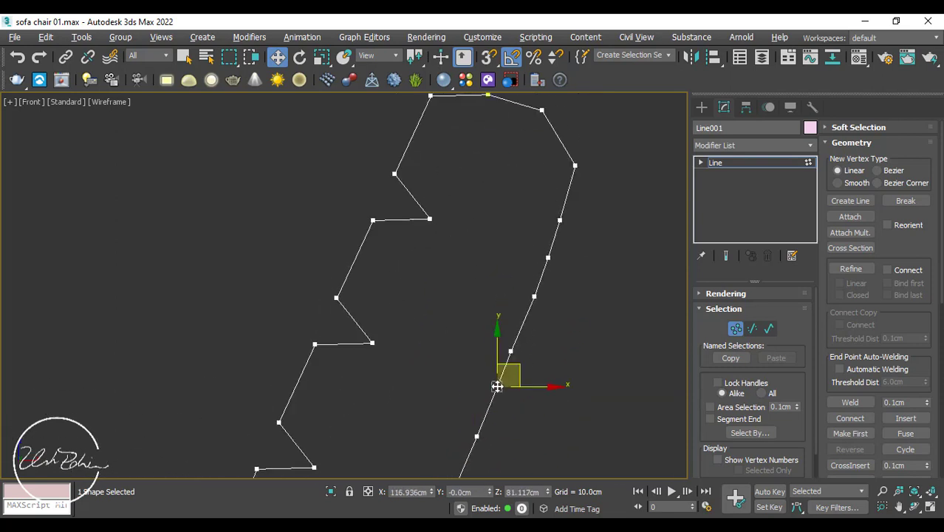
pyautogui.click(511, 344)
pyautogui.moveTo(511, 345); pyautogui.dragTo(512, 343)
pyautogui.moveTo(560, 227); pyautogui.dragTo(541, 319, button='middle')
pyautogui.moveTo(541, 313); pyautogui.dragTo(542, 306)
pyautogui.scroll(-2, 555, 356)
pyautogui.scroll(-2, 555, 388)
pyautogui.moveTo(555, 387); pyautogui.dragTo(558, 302, button='middle')
pyautogui.click(735, 329)
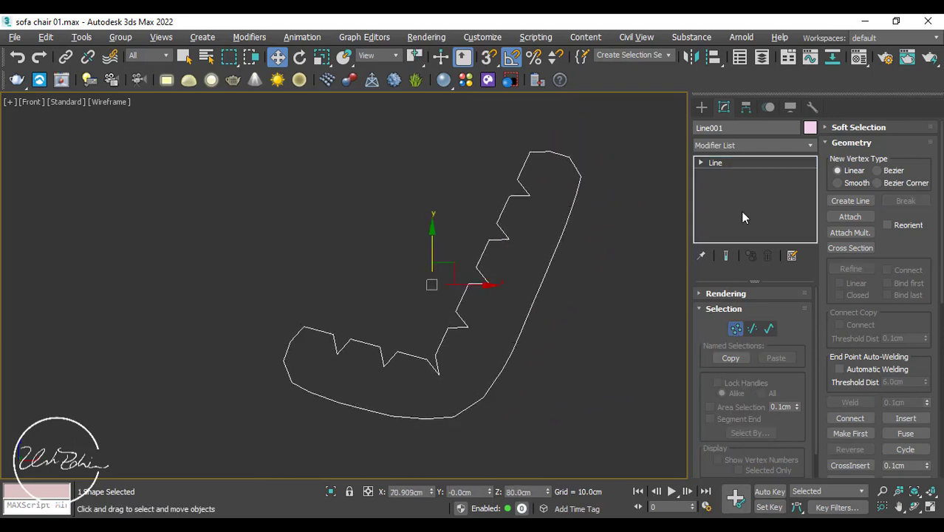
# Apply an Edit Poly modifier to the outline and show it framed in Perspective with edged faces
pyautogui.click(748, 144)
pyautogui.click(727, 188)
pyautogui.moveTo(587, 247); pyautogui.dragTo(514, 266, button='middle')
pyautogui.scroll(-2, 514, 266)
pyautogui.press('p')
pyautogui.press('z')
pyautogui.press('F4')
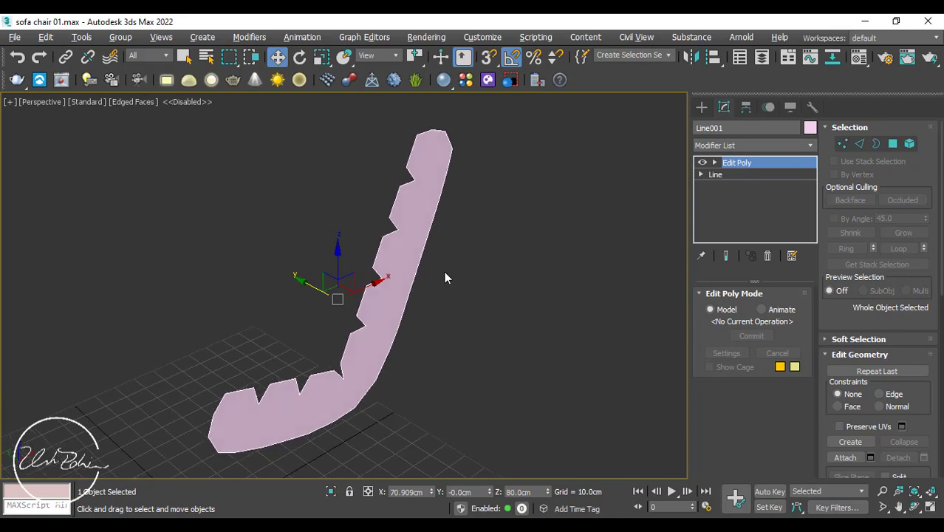
# In the front wireframe view, connect the backrest's top inner corner vertex to the upper outer corner vertex
pyautogui.click(842, 144)
pyautogui.press('f')
pyautogui.press('F3')
pyautogui.click(420, 168)
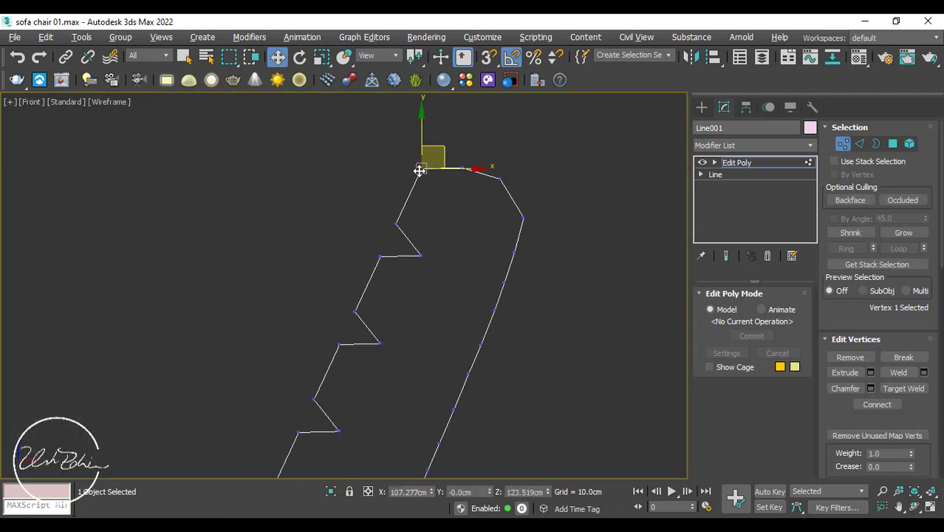
pyautogui.keyDown('ctrl'); pyautogui.click(520, 217); pyautogui.keyUp('ctrl')
# Connect the inner vertex just above the first notch to the next vertex down on the backrest's outer edge
pyautogui.click(396, 223)
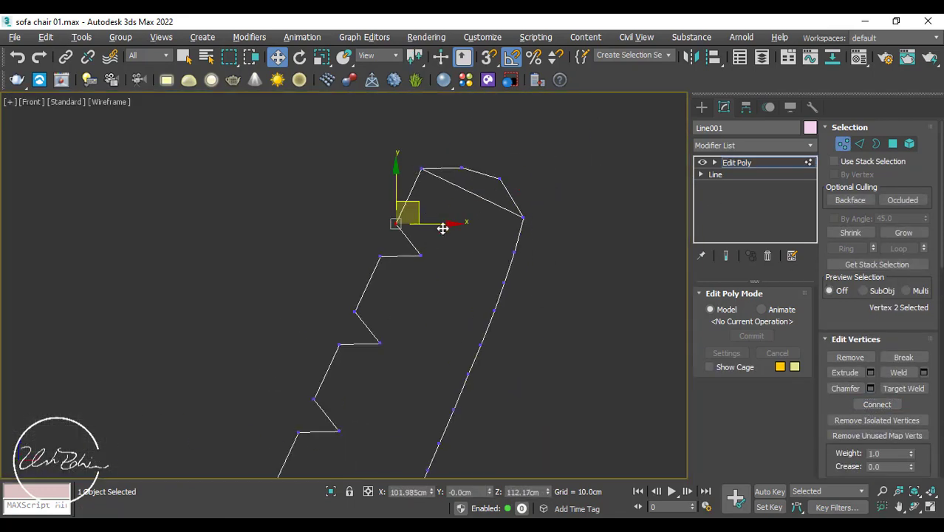
pyautogui.keyDown('ctrl'); pyautogui.click(513, 252); pyautogui.keyUp('ctrl')
pyautogui.hotkey('ctrl', 'shift', 'e')
pyautogui.click(599, 372)
pyautogui.scroll(-3, 613, 362)
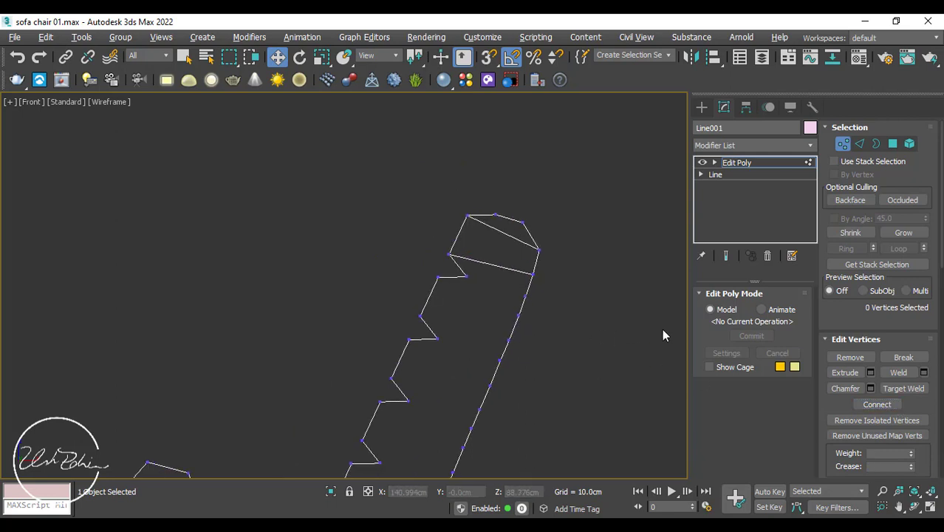
# Turn on vertex snapping and cut edges from the upper backrest's notch and cushion corners to the facing vertices on its outer edge
pyautogui.press('s')
pyautogui.scroll(-5, 925, 381)
pyautogui.scroll(-2, 929, 399)
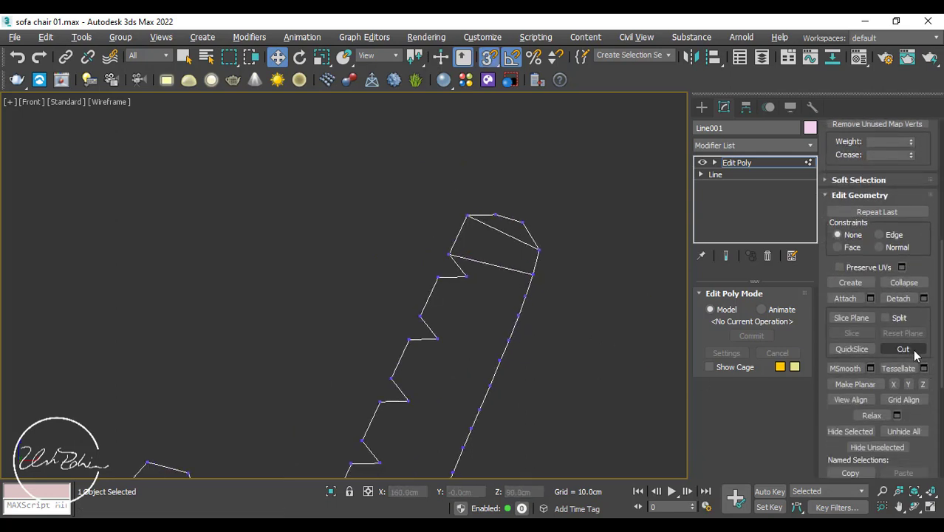
pyautogui.click(902, 349)
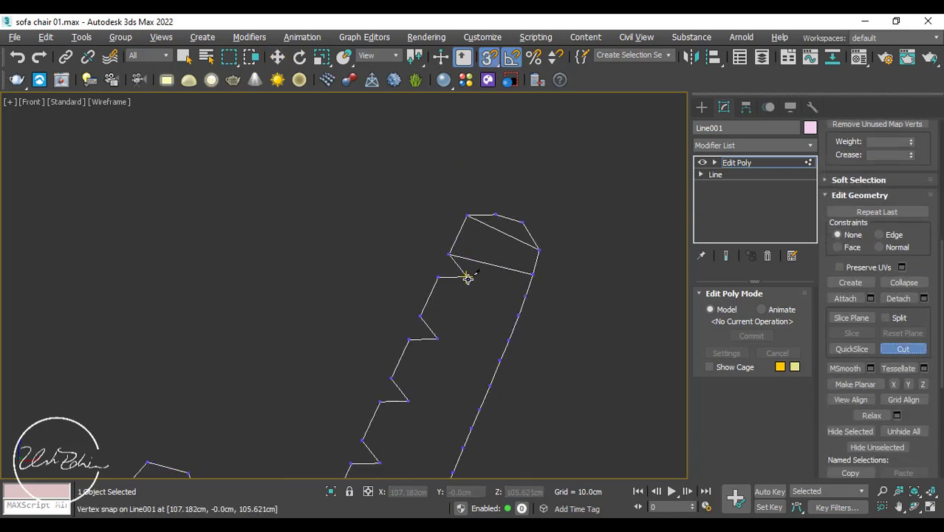
pyautogui.click(420, 315)
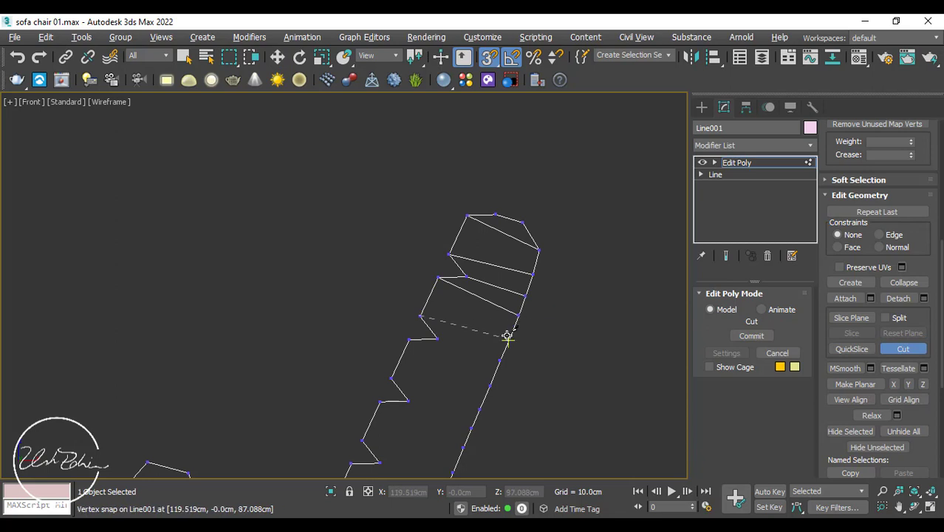
pyautogui.click(487, 380)
# Cut edges across the lower backrest, from each remaining notch and cushion corner to its facing outer-edge vertex
pyautogui.scroll(-3, 526, 247)
pyautogui.scroll(5, 513, 267)
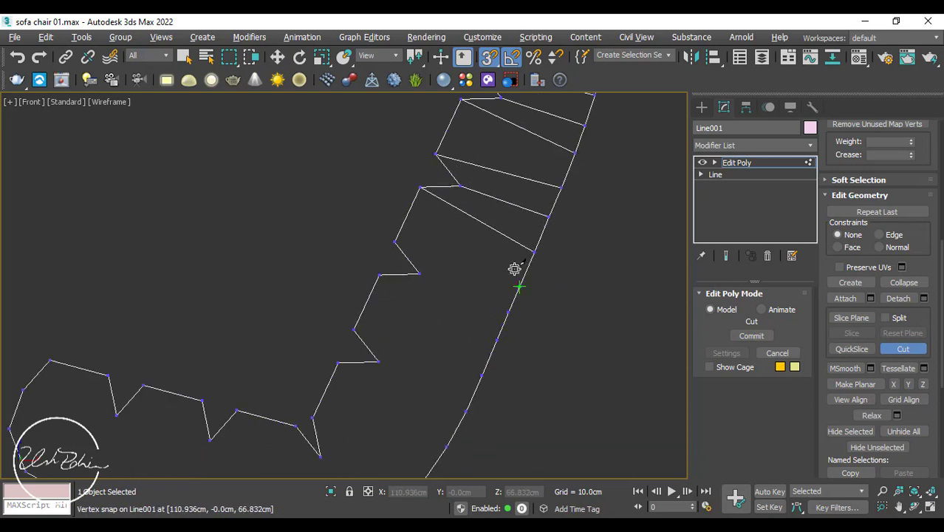
pyautogui.click(419, 271)
pyautogui.click(495, 340)
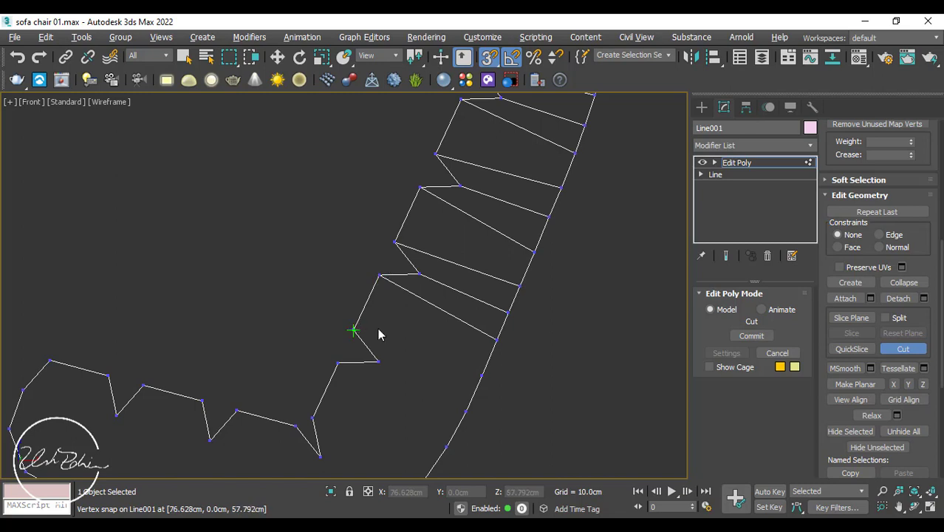
pyautogui.moveTo(335, 361); pyautogui.dragTo(368, 257, button='middle')
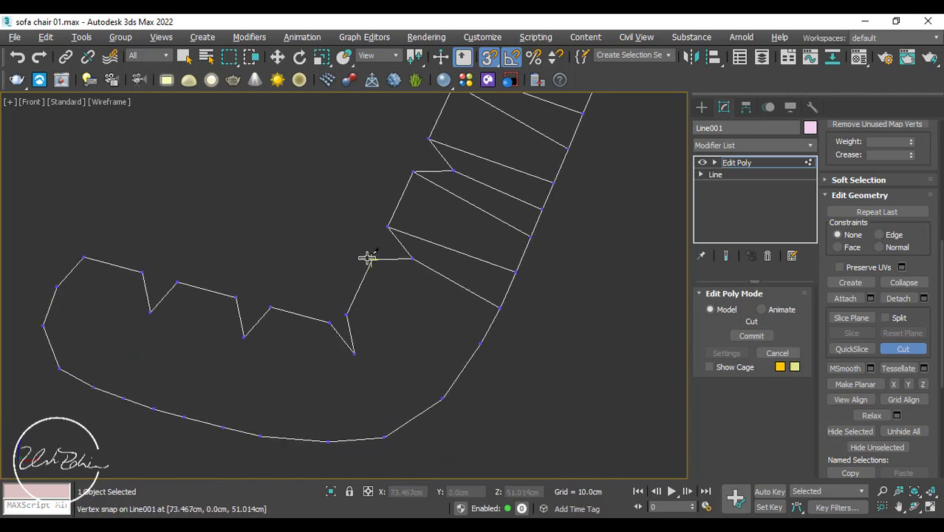
pyautogui.click(438, 386)
pyautogui.click(349, 315)
# Cut edges from the seat's notch and cushion corners to its underside vertices, ending at the front corner, and turn snapping off
pyautogui.click(355, 354)
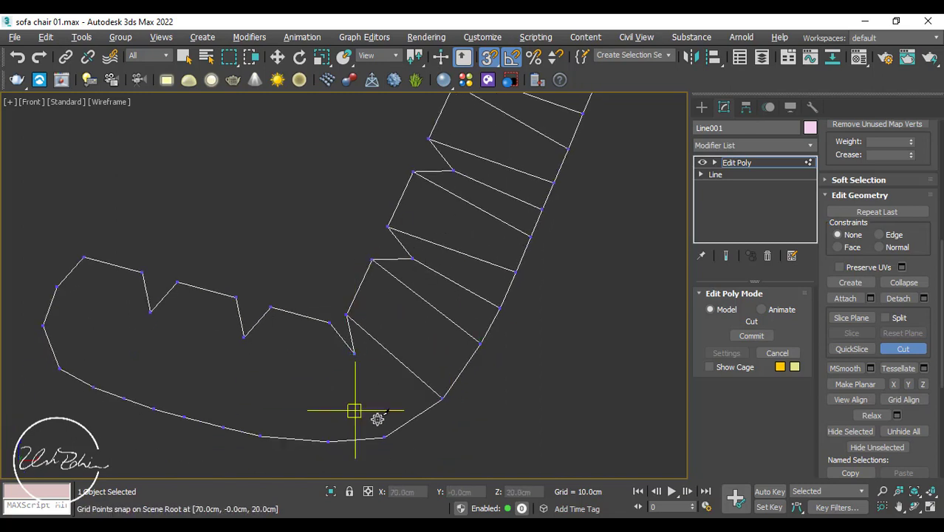
pyautogui.click(383, 435)
pyautogui.click(329, 438)
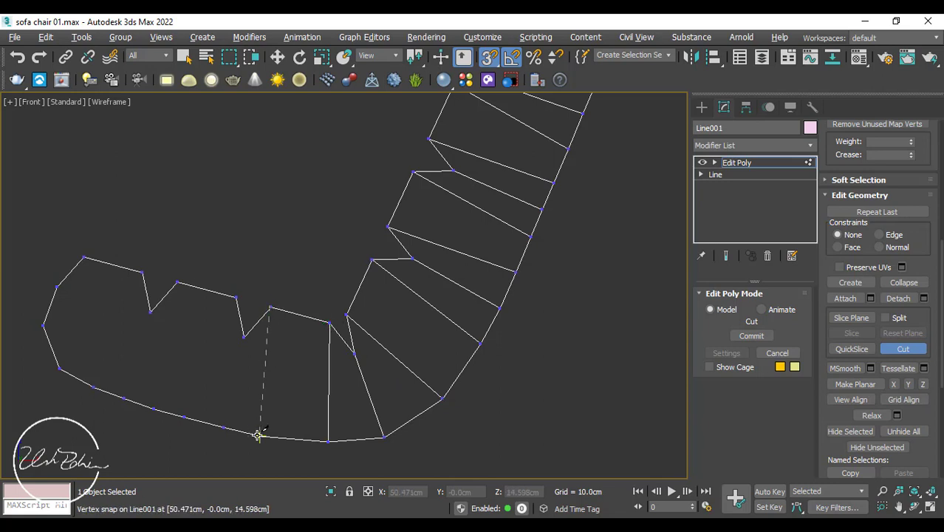
pyautogui.click(154, 406)
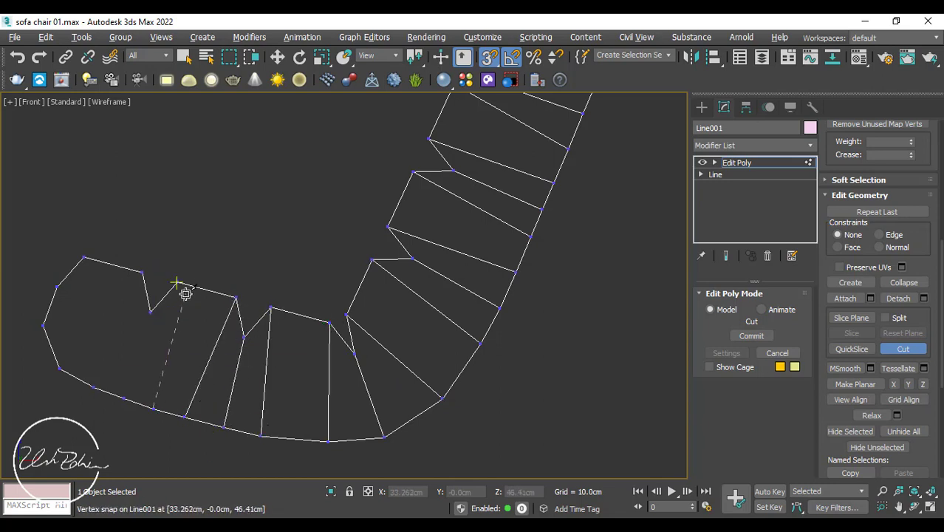
pyautogui.click(96, 378)
pyautogui.click(65, 362)
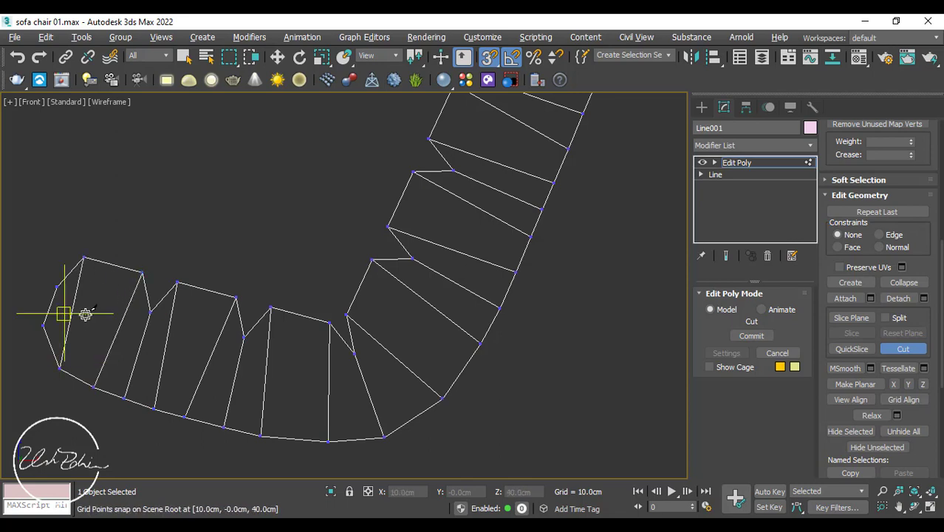
pyautogui.rightClick(94, 310)
pyautogui.press('s')
pyautogui.rightClick(96, 309)
# Show the divided profile in the Perspective view and change its object color to orange-brown
pyautogui.scroll(-5, 251, 215)
pyautogui.moveTo(335, 230); pyautogui.dragTo(358, 280, button='middle')
pyautogui.hotkey('alt', 'w')
pyautogui.click(490, 354)
pyautogui.hotkey('alt', 'w')
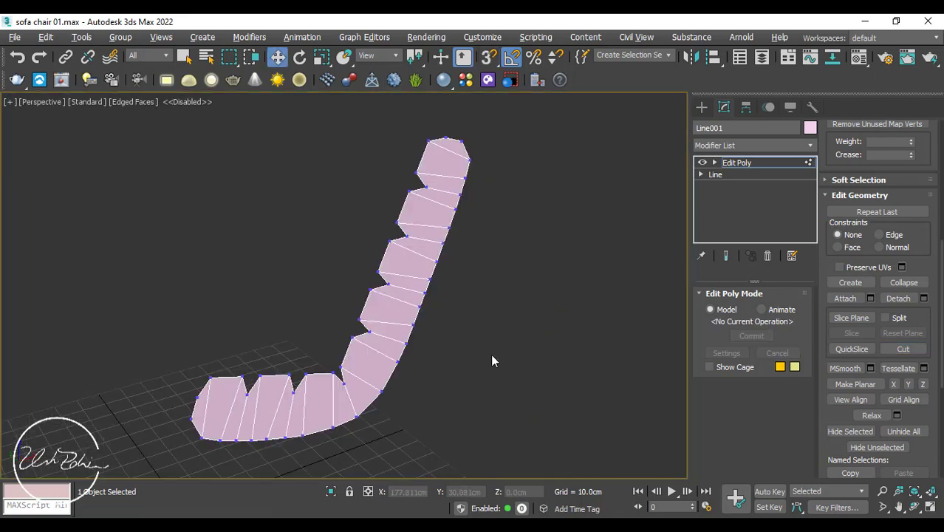
pyautogui.moveTo(490, 353)
pyautogui.keyDown('alt'); pyautogui.mouseDown(button='middle')
pyautogui.moveTo(422, 323)
pyautogui.moveTo(493, 349)
pyautogui.moveTo(473, 349)
pyautogui.mouseUp(button='middle'); pyautogui.keyUp('alt')
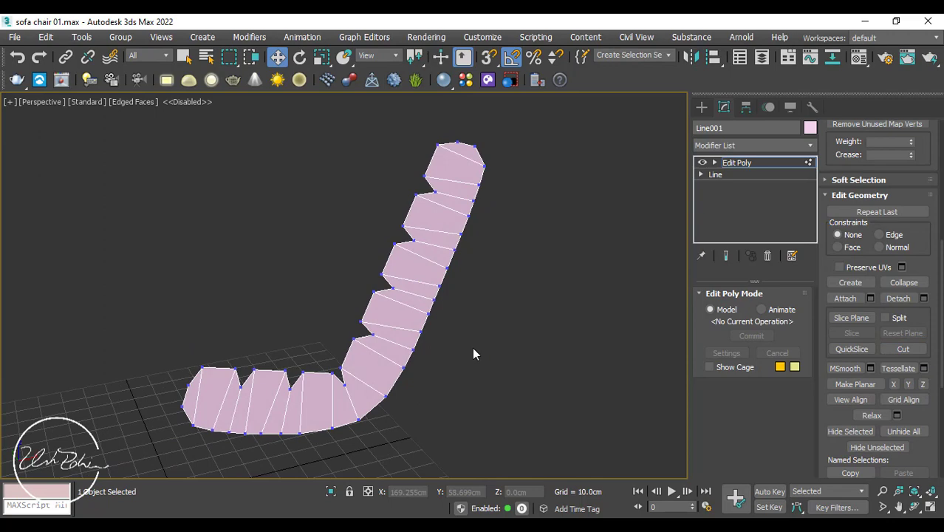
pyautogui.click(809, 129)
pyautogui.click(542, 347)
# Select all outer boundary edges of the chair profile, leaving the inner cross edges unselected
pyautogui.keyDown('alt'); pyautogui.moveTo(543, 348); pyautogui.dragTo(505, 286, button='middle'); pyautogui.keyUp('alt')
pyautogui.press('3')
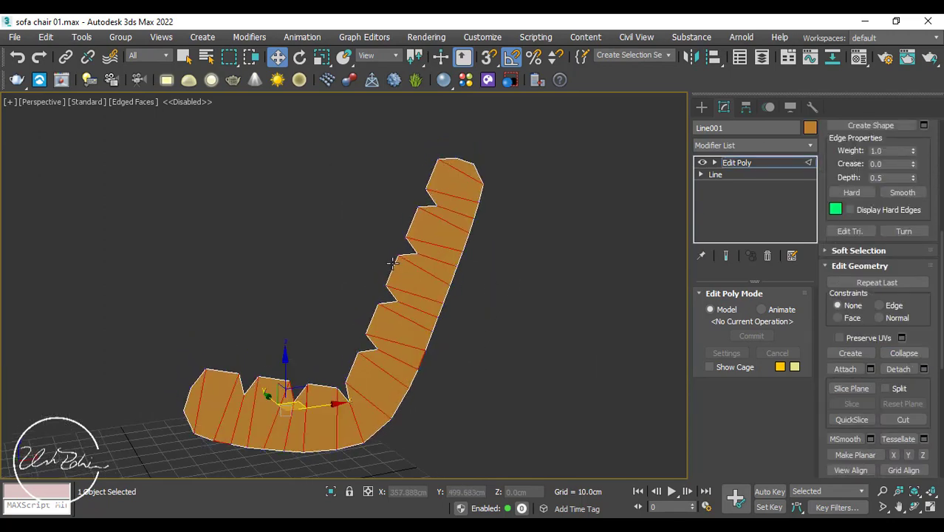
pyautogui.click(468, 178)
pyautogui.scroll(2, 469, 178)
pyautogui.click(484, 175)
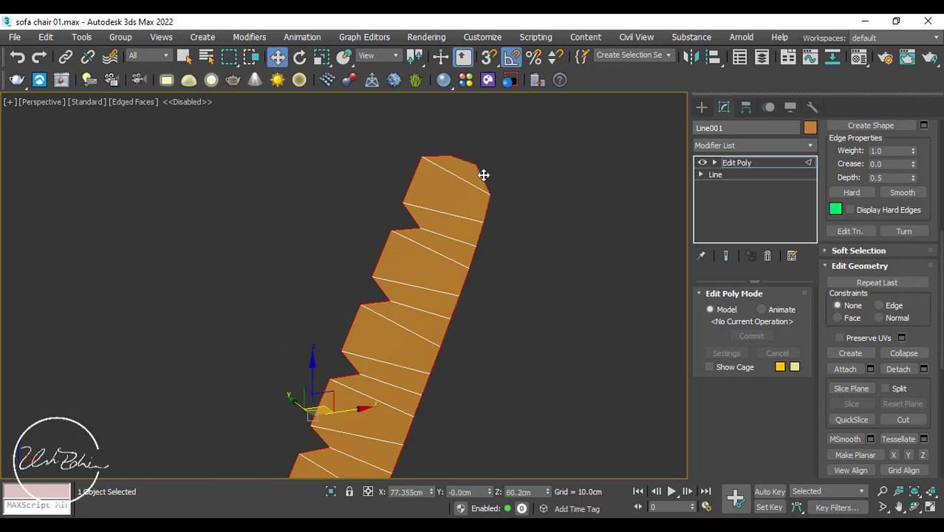
pyautogui.scroll(-2, 502, 207)
pyautogui.scroll(3, 194, 415)
pyautogui.click(222, 397)
pyautogui.keyDown('alt'); pyautogui.moveTo(221, 397); pyautogui.dragTo(432, 344, button='middle'); pyautogui.keyUp('alt')
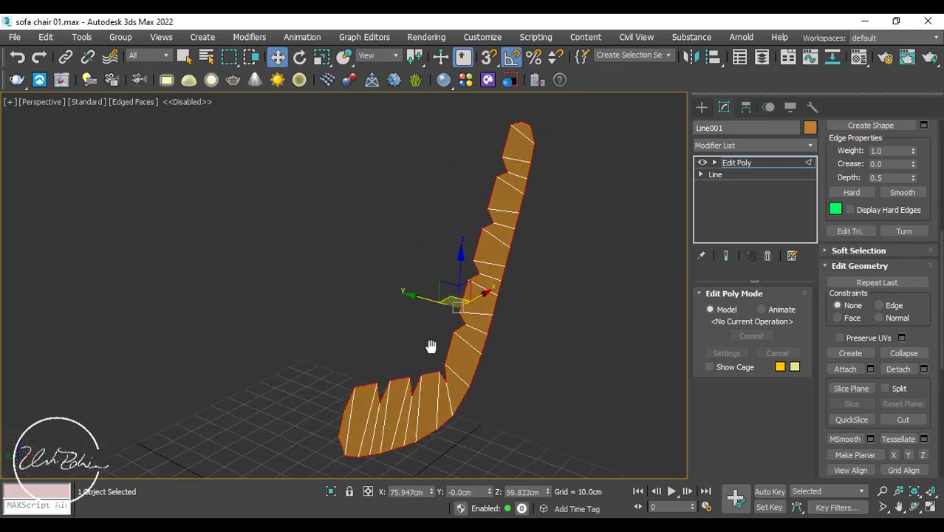
# Extrude the selected boundary edges with a height of -3 cm and a width of 2 cm
pyautogui.scroll(2, 435, 336)
pyautogui.rightClick(457, 317)
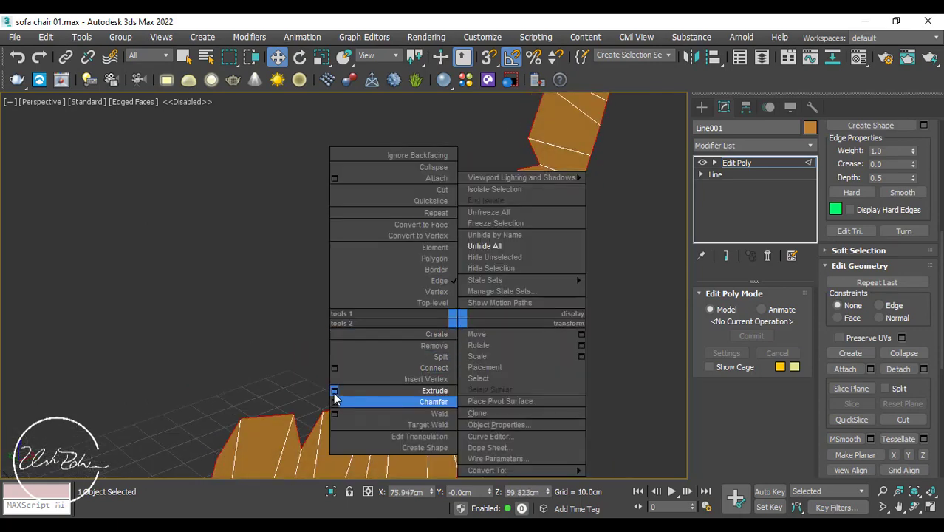
pyautogui.click(334, 391)
pyautogui.moveTo(354, 293)
pyautogui.mouseDown()
pyautogui.moveTo(347, 311)
pyautogui.moveTo(373, 293)
pyautogui.moveTo(353, 298)
pyautogui.mouseUp()
pyautogui.write('3')
pyautogui.click(373, 313)
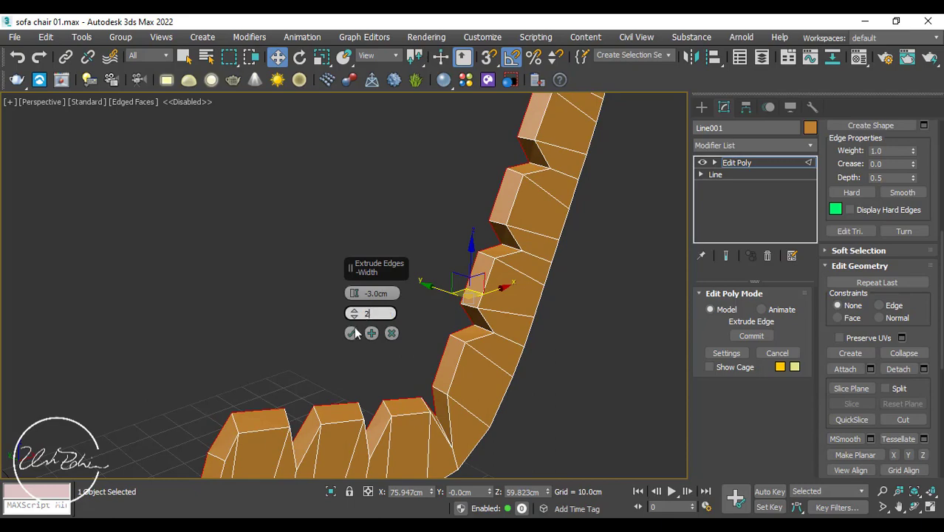
pyautogui.click(351, 333)
# In the front view, move the inner vertex at the seat-backrest notch up and inward, closer to the notch's outer vertex
pyautogui.keyDown('alt'); pyautogui.moveTo(377, 316); pyautogui.dragTo(330, 293, button='middle'); pyautogui.keyUp('alt')
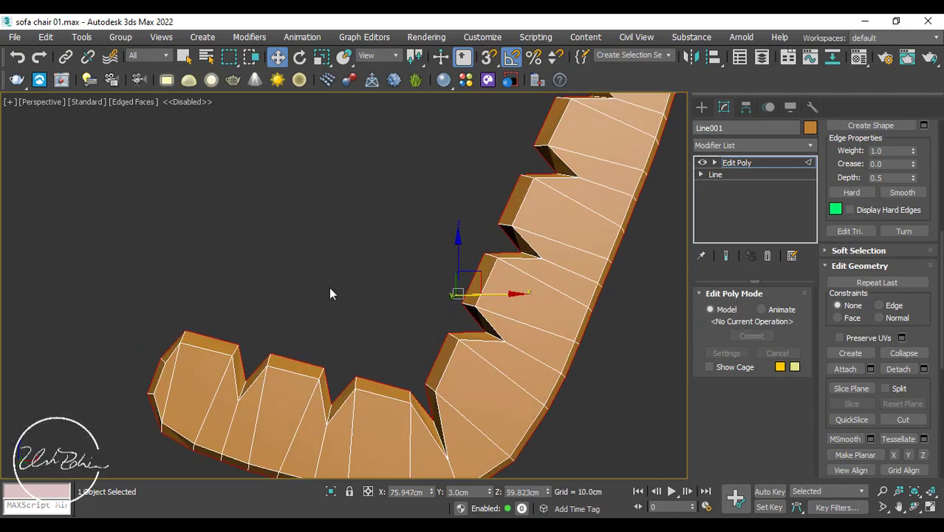
pyautogui.hotkey('alt', 'w')
pyautogui.hotkey('alt', 'w')
pyautogui.scroll(4, 306, 334)
pyautogui.press('1')
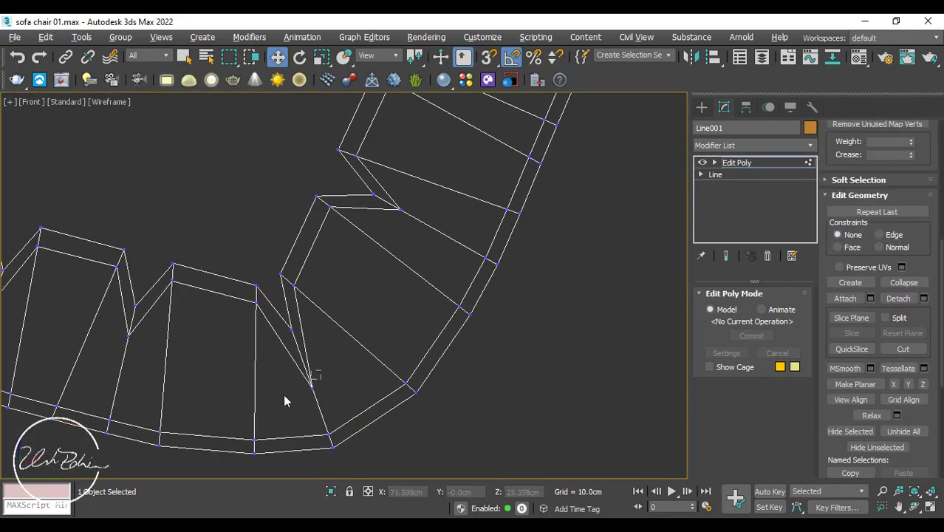
pyautogui.click(311, 384)
pyautogui.moveTo(328, 371); pyautogui.dragTo(318, 338)
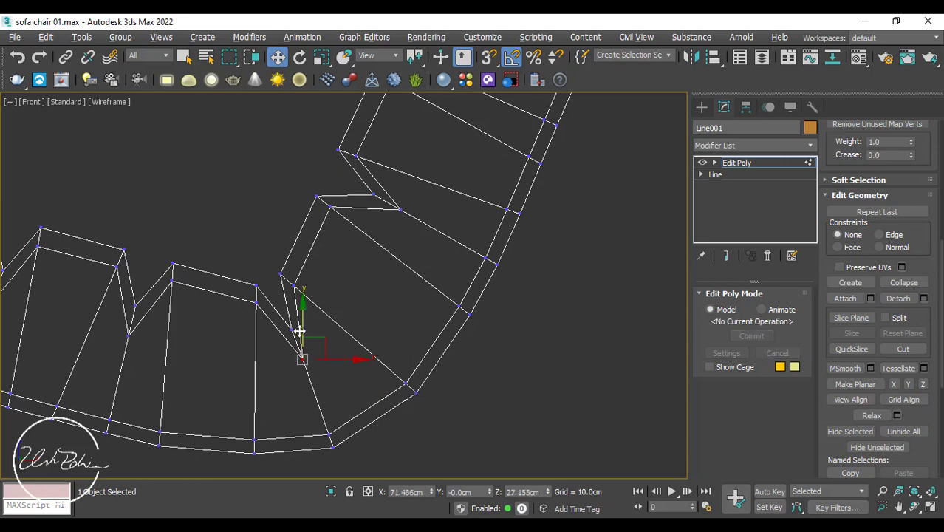
# Reselect the outer boundary edges and extend them straight along Y in the Top view to about 7.38 cm
pyautogui.press('3')
pyautogui.click(290, 331)
pyautogui.press('t')
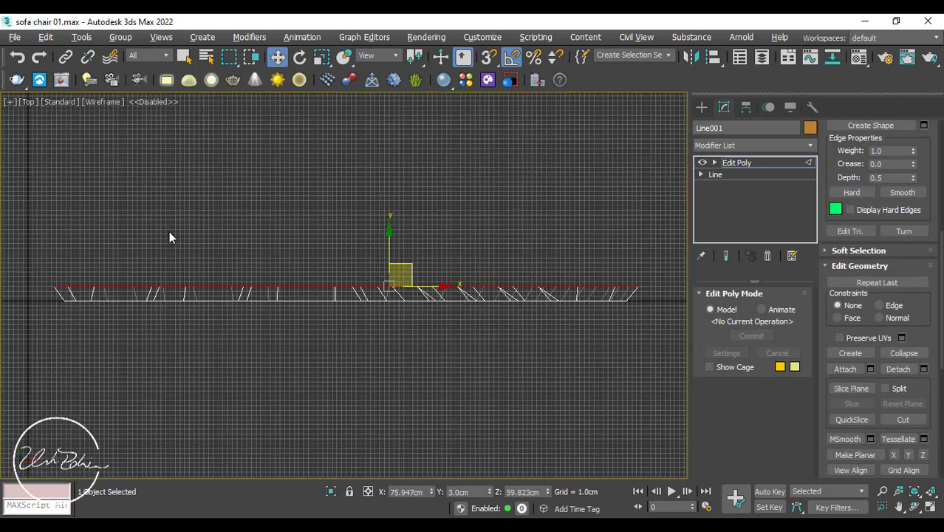
pyautogui.moveTo(328, 256); pyautogui.dragTo(327, 281, button='middle')
pyautogui.keyDown('shift'); pyautogui.moveTo(398, 299); pyautogui.dragTo(399, 319); pyautogui.keyUp('shift')
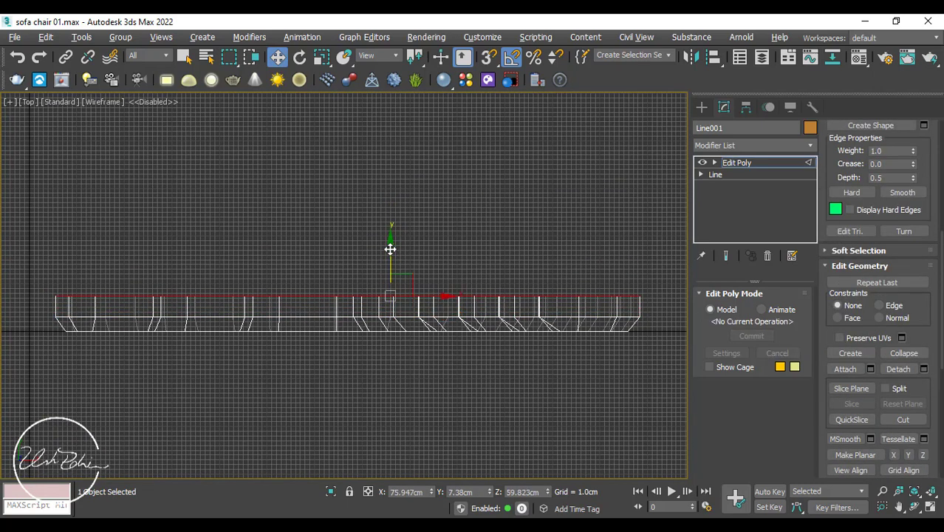
# Extrude the open boundary edges again with a height of -2 cm and a width of 4 cm
pyautogui.hotkey('alt', 'w')
pyautogui.hotkey('alt', 'w')
pyautogui.keyDown('alt'); pyautogui.moveTo(514, 344); pyautogui.dragTo(459, 301, button='middle'); pyautogui.keyUp('alt')
pyautogui.keyDown('alt'); pyautogui.moveTo(379, 294); pyautogui.dragTo(452, 279, button='middle'); pyautogui.keyUp('alt')
pyautogui.rightClick(431, 273)
pyautogui.click(308, 346)
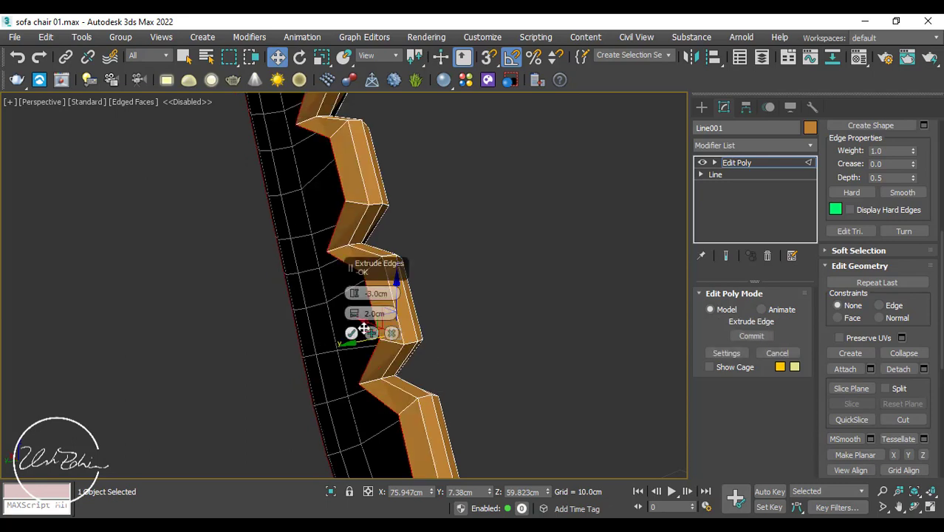
pyautogui.keyDown('alt'); pyautogui.moveTo(484, 332); pyautogui.dragTo(352, 297, button='middle'); pyautogui.keyUp('alt')
pyautogui.moveTo(352, 298); pyautogui.dragTo(353, 296)
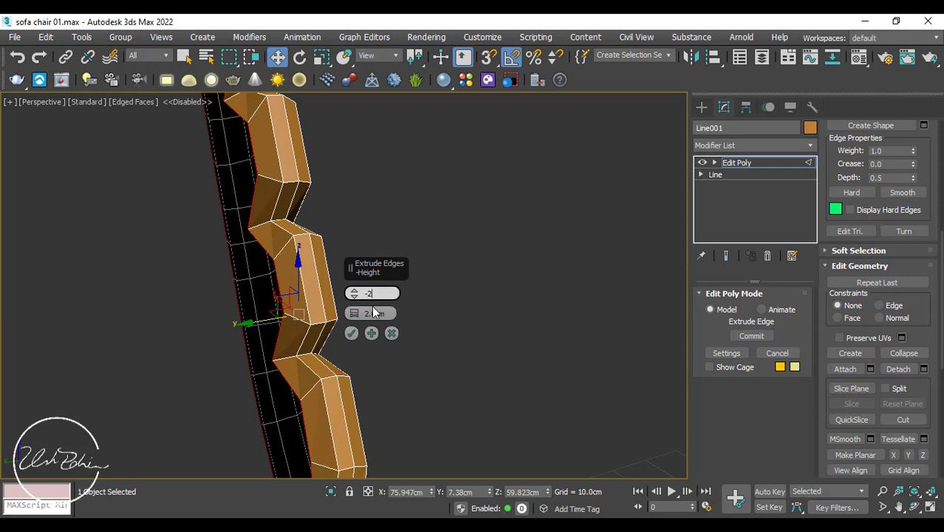
pyautogui.click(362, 313)
pyautogui.write('4')
pyautogui.press('Return')
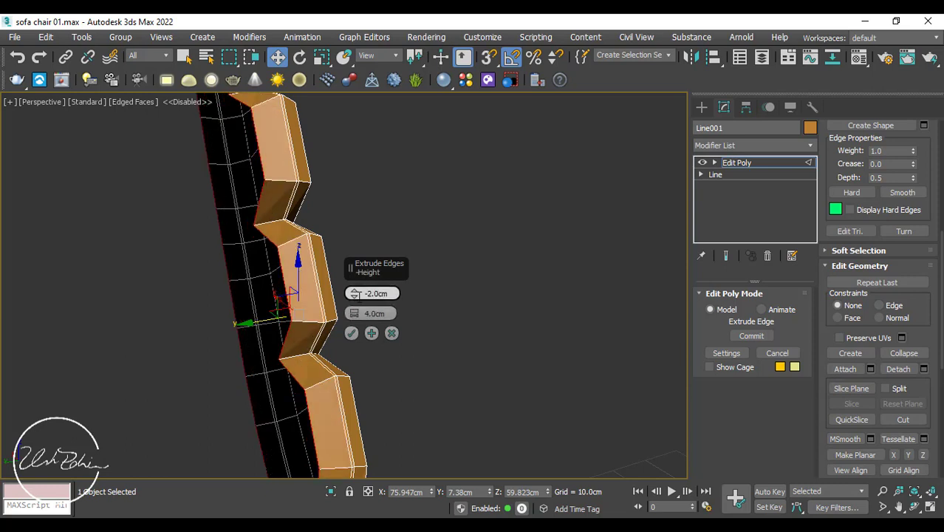
pyautogui.click(351, 333)
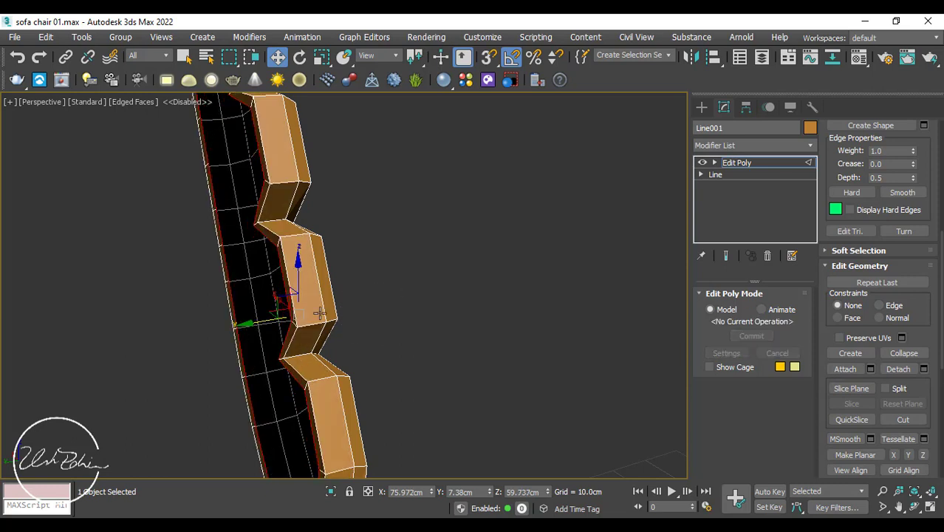
# Extend the boundary edges straight along Y in the Top view, snapped to 30 cm, and inspect the body in Perspective
pyautogui.press('t')
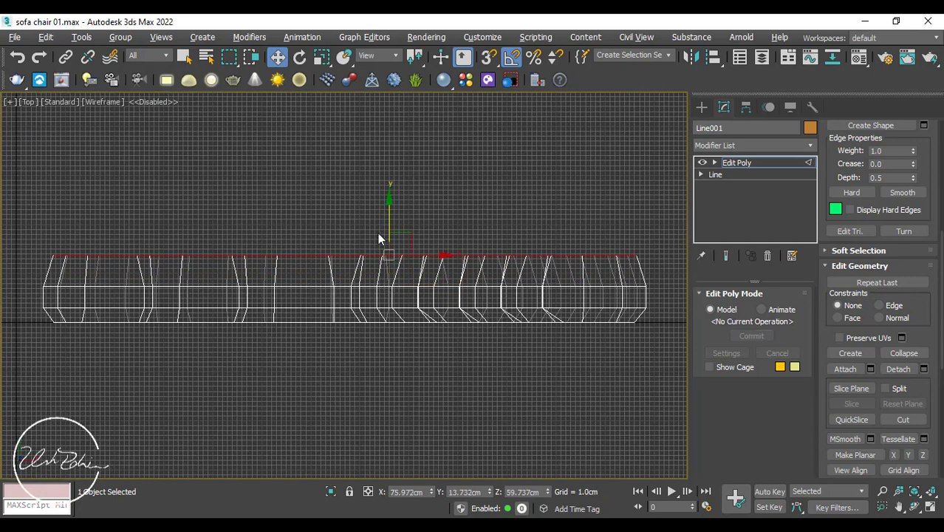
pyautogui.scroll(-3, 361, 242)
pyautogui.press('s')
pyautogui.moveTo(379, 262); pyautogui.dragTo(378, 228)
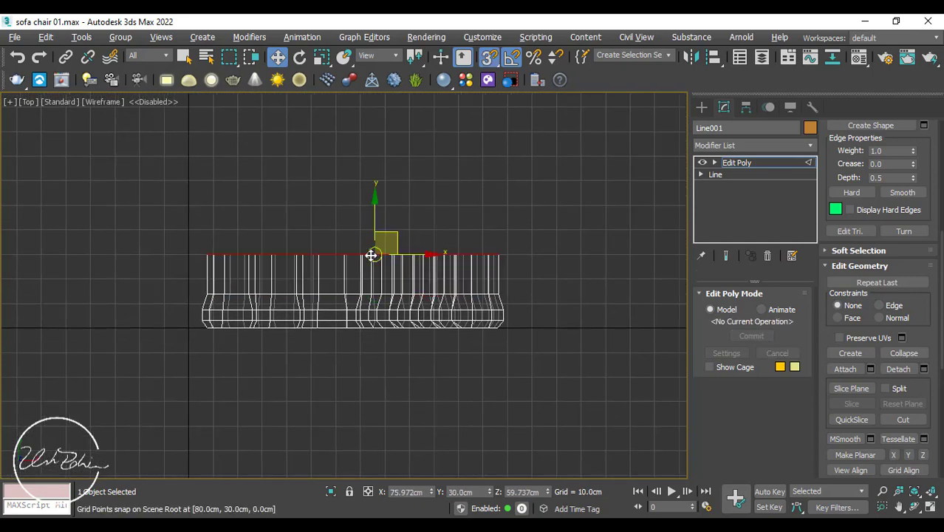
pyautogui.press('s')
pyautogui.hotkey('alt', 'w')
pyautogui.middleClick(442, 362)
pyautogui.hotkey('alt', 'w')
pyautogui.keyDown('alt'); pyautogui.moveTo(442, 363); pyautogui.dragTo(410, 271, button='middle'); pyautogui.keyUp('alt')
pyautogui.scroll(-3, 417, 312)
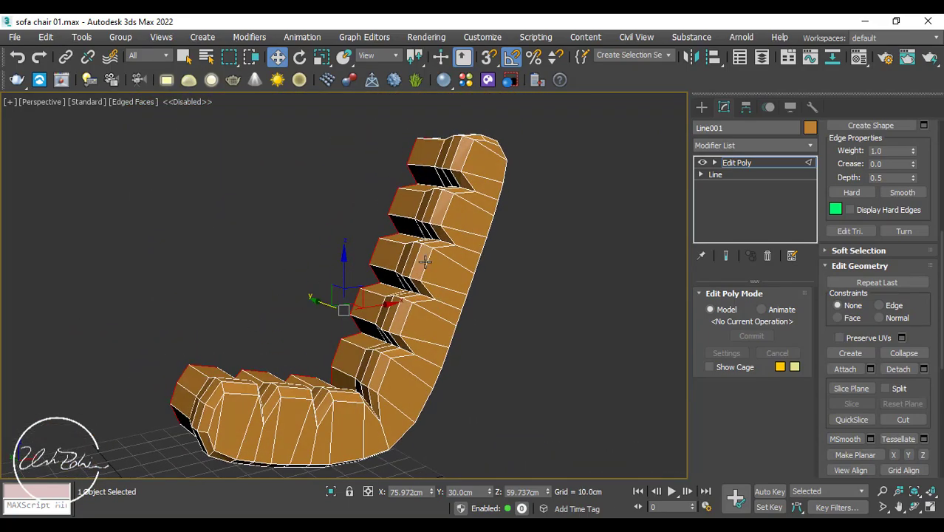
# Select only the flat side polygons of the seat and backrest, removing the extra rear and rim polygons from the selection
pyautogui.press('4')
pyautogui.click(445, 309)
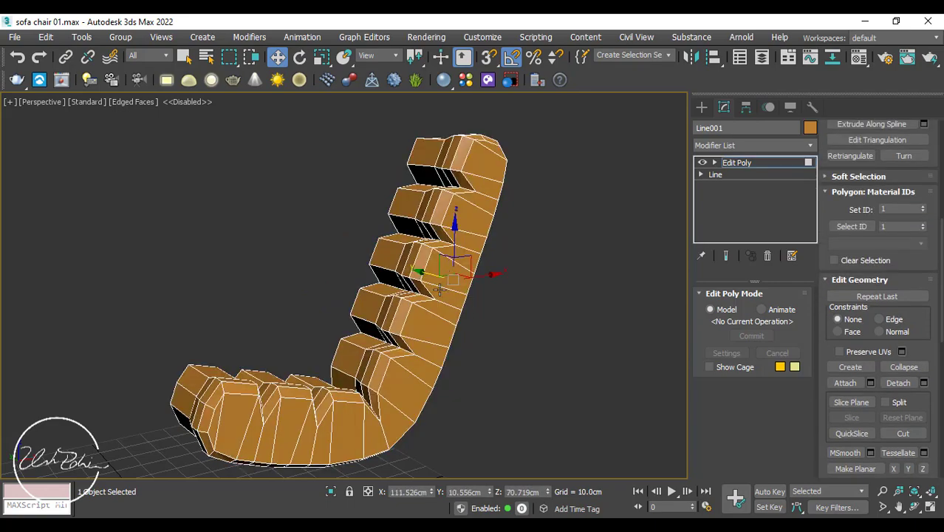
pyautogui.keyDown('shift'); pyautogui.click(449, 277); pyautogui.keyUp('shift')
pyautogui.keyDown('alt'); pyautogui.moveTo(448, 276); pyautogui.dragTo(371, 286, button='middle'); pyautogui.keyUp('alt')
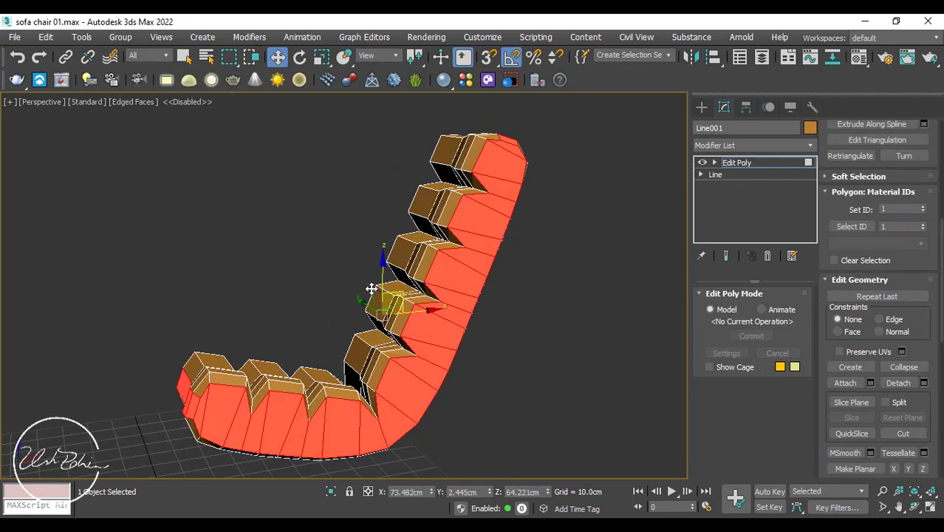
pyautogui.press('t')
pyautogui.press('z')
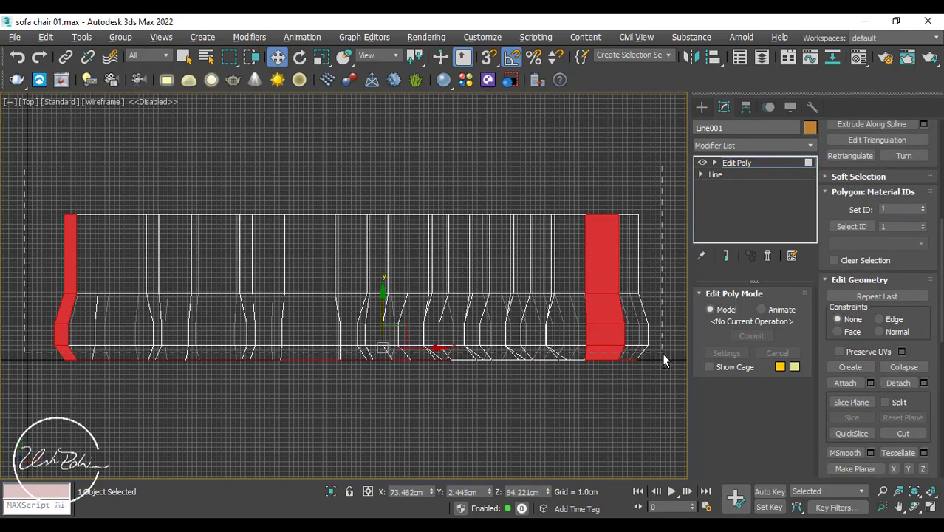
pyautogui.hotkey('alt', 'w')
pyautogui.hotkey('alt', 'w')
pyautogui.scroll(3, 487, 329)
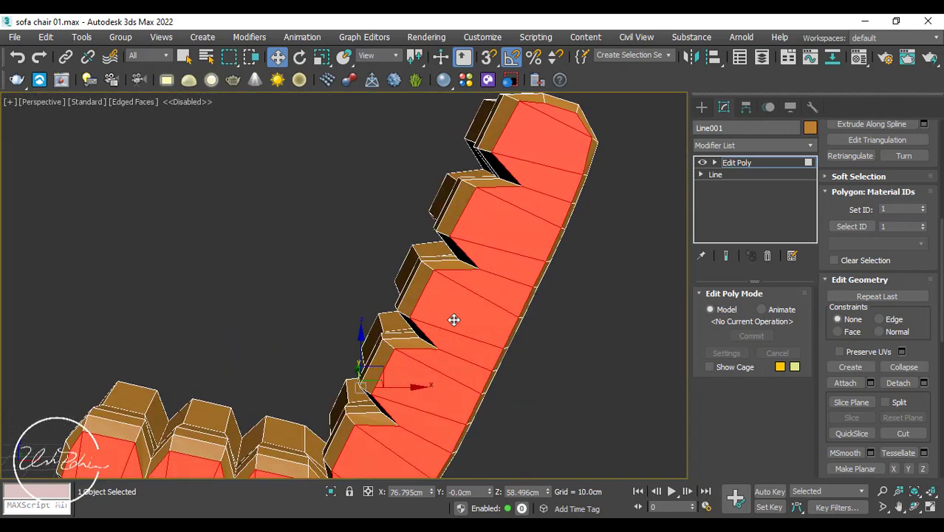
# Bevel the selected side polygons of the seat and backrest with a height of 1 cm and an outline of -2 cm
pyautogui.keyDown('alt'); pyautogui.moveTo(453, 320); pyautogui.dragTo(449, 313, button='middle'); pyautogui.keyUp('alt')
pyautogui.rightClick(449, 313)
pyautogui.click(330, 364)
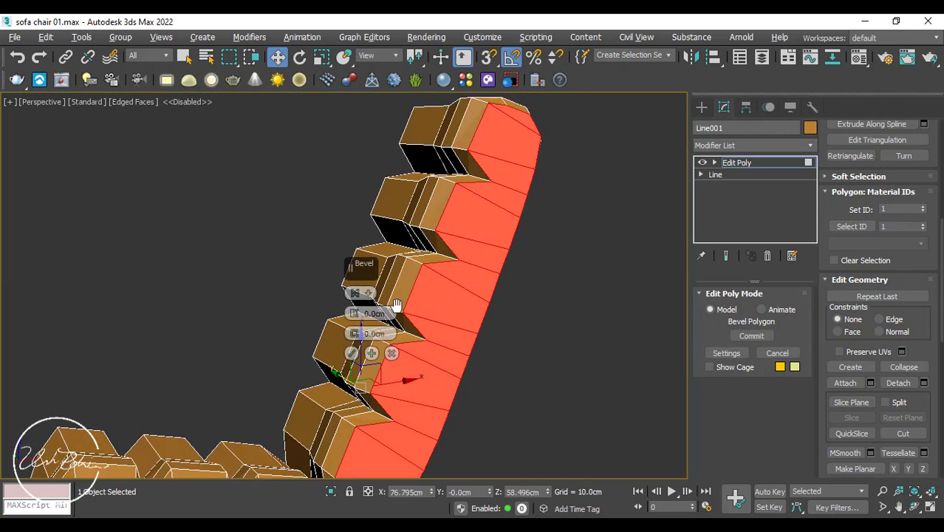
pyautogui.moveTo(374, 313)
pyautogui.mouseDown()
pyautogui.moveTo(369, 300)
pyautogui.moveTo(367, 313)
pyautogui.mouseUp()
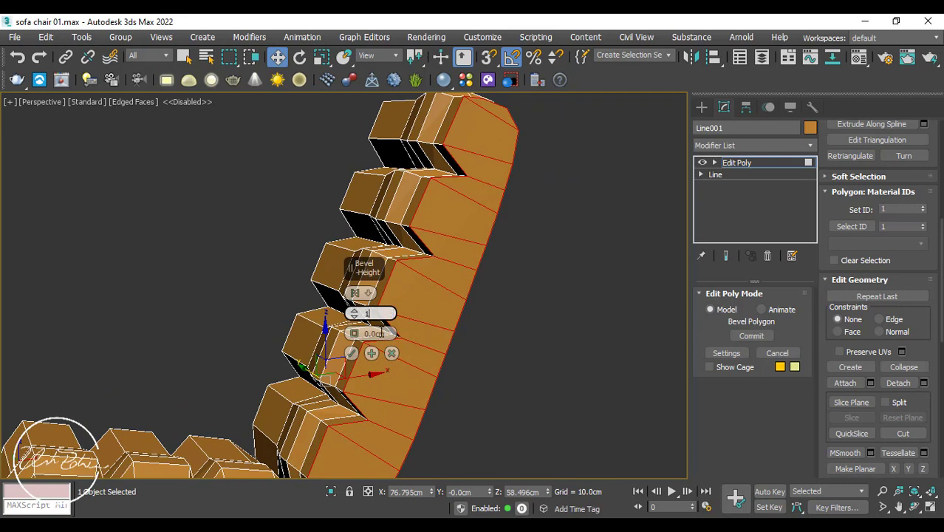
pyautogui.write('1')
pyautogui.press('Return')
pyautogui.moveTo(423, 320); pyautogui.dragTo(354, 333, button='middle')
pyautogui.moveTo(354, 333)
pyautogui.mouseDown()
pyautogui.moveTo(352, 321)
pyautogui.moveTo(350, 338)
pyautogui.mouseUp()
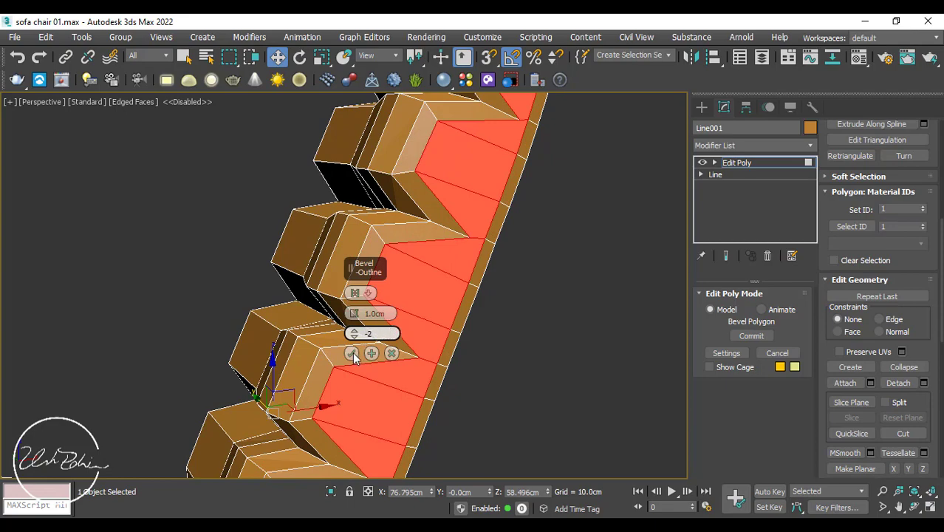
pyautogui.click(352, 354)
pyautogui.keyDown('alt'); pyautogui.moveTo(354, 357); pyautogui.dragTo(370, 303, button='middle'); pyautogui.keyUp('alt')
pyautogui.keyDown('alt'); pyautogui.moveTo(387, 301); pyautogui.dragTo(407, 322, button='middle'); pyautogui.keyUp('alt')
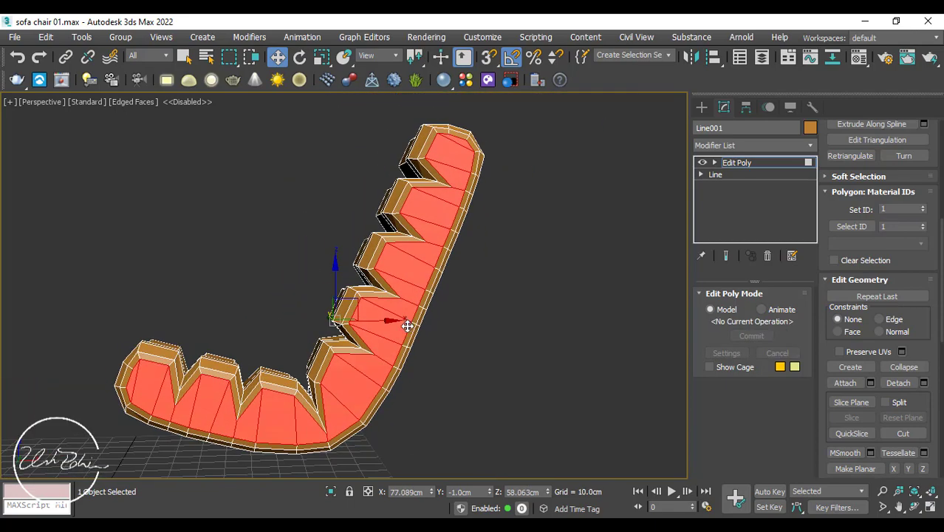
# Raise the inner side vertex at the crease between seat and backrest in the Front view
pyautogui.hotkey('alt', 'w')
pyautogui.hotkey('alt', 'w')
pyautogui.press('1')
pyautogui.click(323, 403)
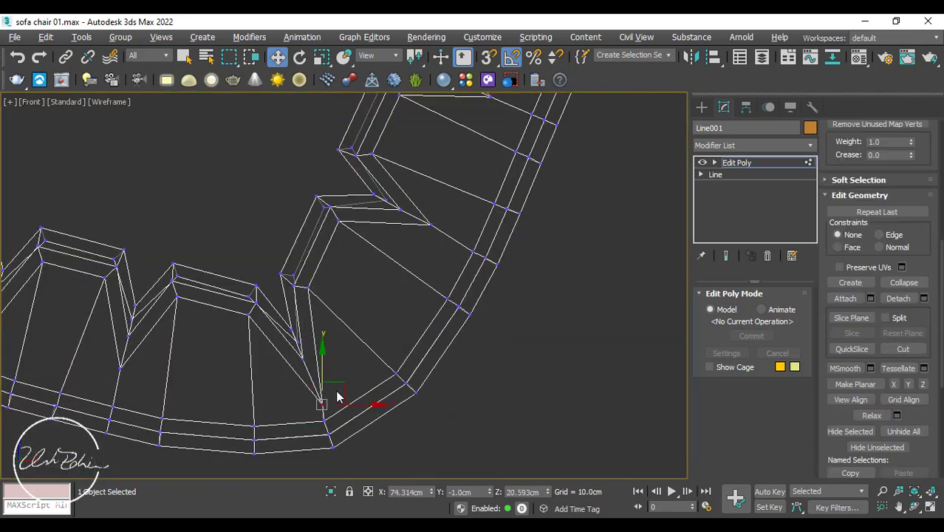
pyautogui.moveTo(332, 393); pyautogui.dragTo(332, 364)
pyautogui.hotkey('alt', 'w')
pyautogui.hotkey('alt', 'w')
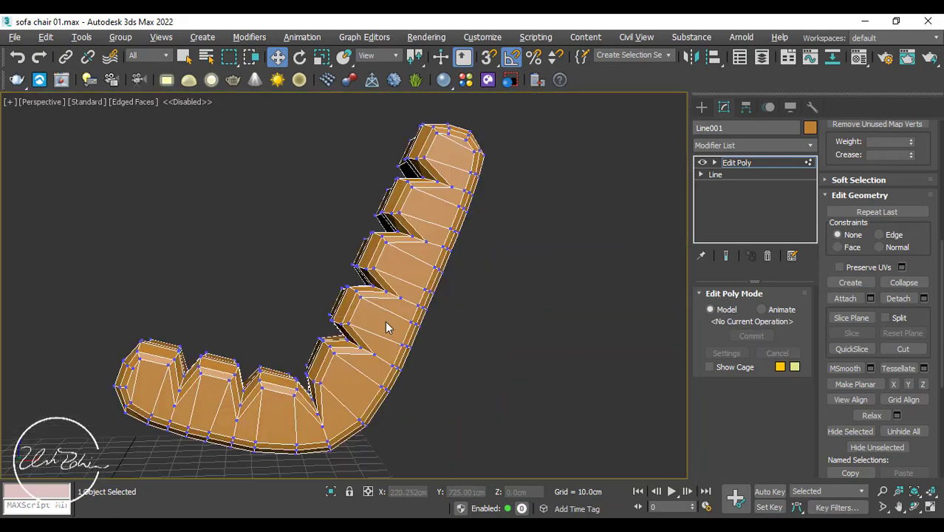
# Bevel the side polygons again with a height of 0.4 cm and a small negative outline
pyautogui.moveTo(385, 321)
pyautogui.keyDown('alt'); pyautogui.mouseDown(button='middle')
pyautogui.moveTo(370, 308)
pyautogui.moveTo(450, 326)
pyautogui.moveTo(420, 348)
pyautogui.mouseUp(button='middle'); pyautogui.keyUp('alt')
pyautogui.press('4')
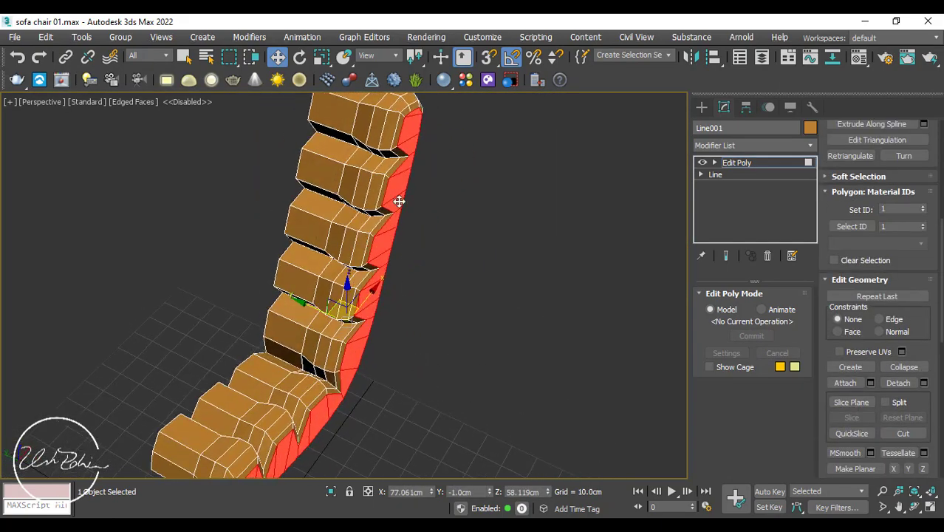
pyautogui.scroll(3, 398, 203)
pyautogui.keyDown('alt'); pyautogui.moveTo(377, 177); pyautogui.dragTo(382, 330, button='middle'); pyautogui.keyUp('alt')
pyautogui.rightClick(383, 331)
pyautogui.click(363, 380)
pyautogui.keyDown('alt'); pyautogui.moveTo(363, 380); pyautogui.dragTo(378, 313, button='middle'); pyautogui.keyUp('alt')
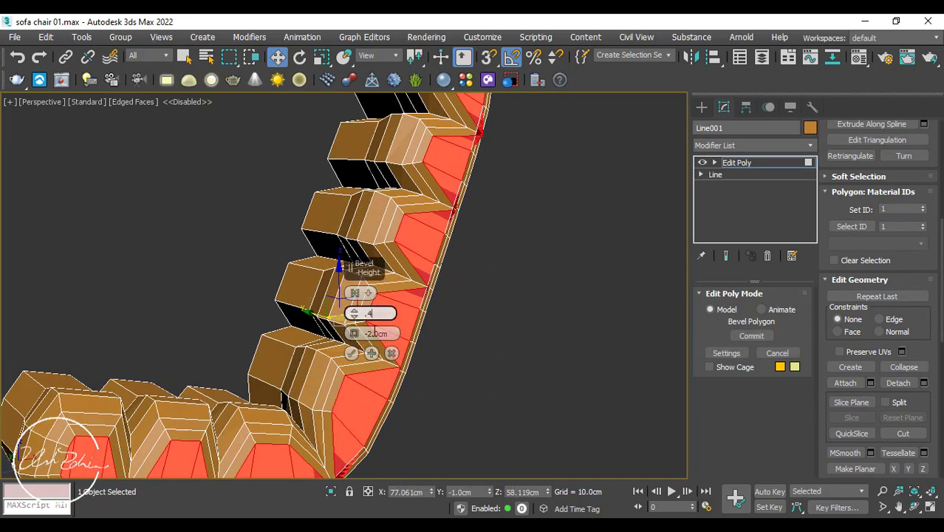
pyautogui.write('.4')
pyautogui.click(376, 334)
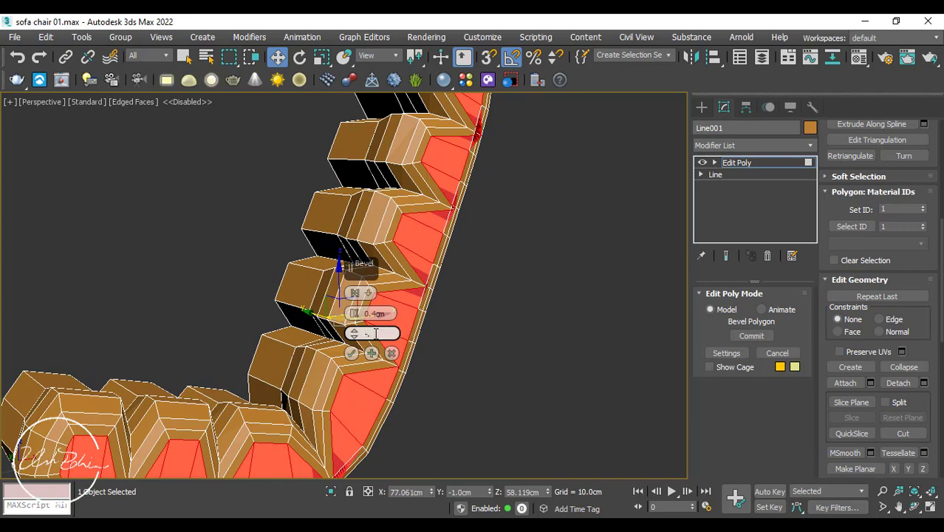
pyautogui.scroll(-3, 354, 352)
pyautogui.click(351, 353)
# Move the upper inner side vertices of the top backrest cushion inward in the Front view
pyautogui.hotkey('alt', 'w')
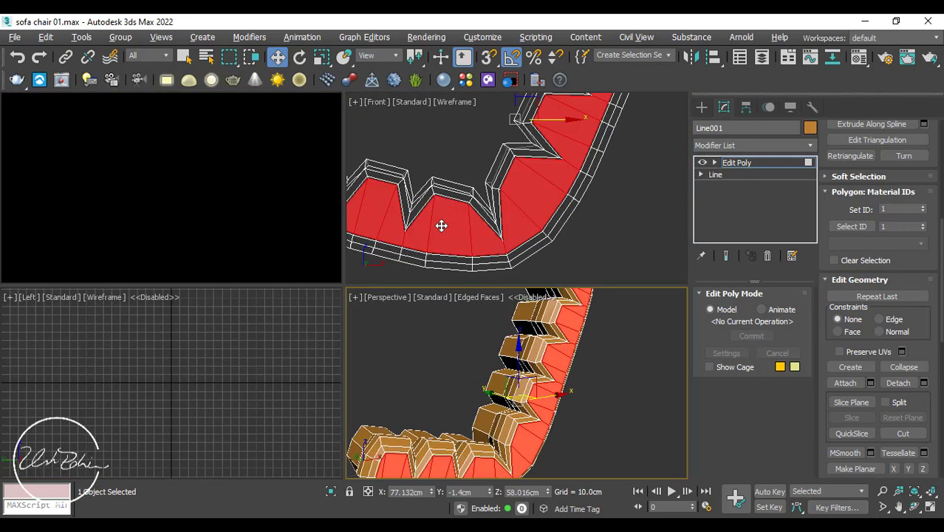
pyautogui.middleClick(441, 225)
pyautogui.hotkey('alt', 'w')
pyautogui.moveTo(495, 181); pyautogui.dragTo(412, 398, button='middle')
pyautogui.press('1')
pyautogui.moveTo(542, 198); pyautogui.dragTo(476, 404, button='middle')
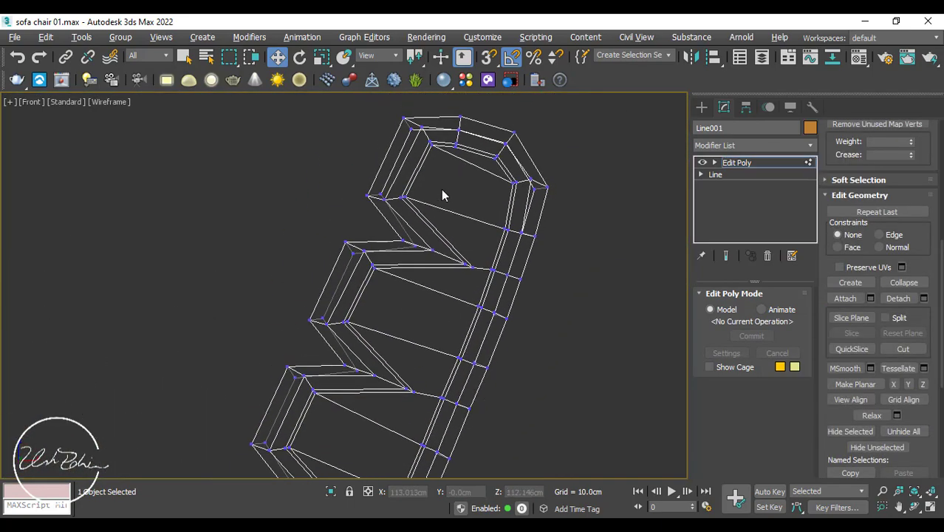
pyautogui.scroll(3, 442, 190)
pyautogui.moveTo(439, 169); pyautogui.dragTo(415, 305, button='middle')
pyautogui.moveTo(402, 235); pyautogui.dragTo(474, 314)
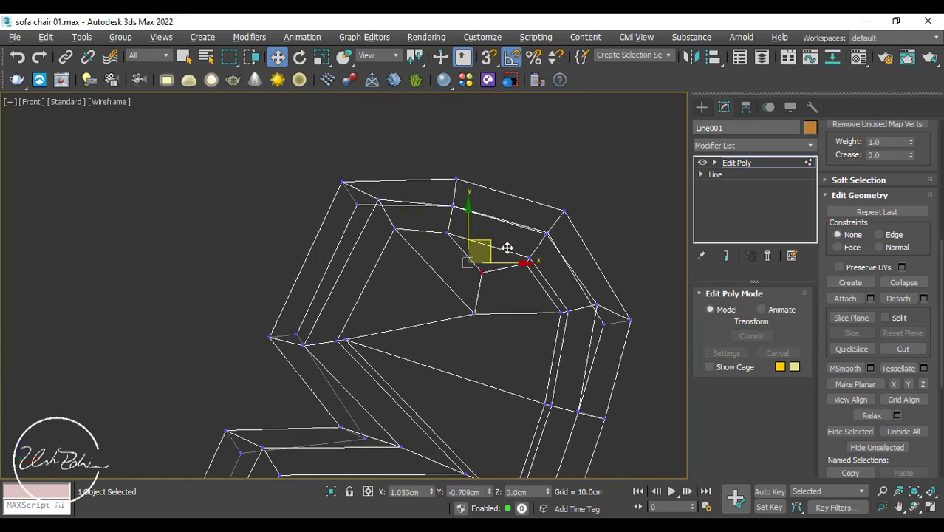
pyautogui.moveTo(507, 248); pyautogui.dragTo(513, 249)
# Move the front inner vertices of the upper three backrest cushions across the side, close to the rear rim
pyautogui.moveTo(399, 350); pyautogui.dragTo(403, 242, button='middle')
pyautogui.moveTo(353, 232); pyautogui.dragTo(481, 268)
pyautogui.moveTo(477, 368); pyautogui.dragTo(476, 369)
pyautogui.moveTo(414, 403); pyautogui.dragTo(465, 261, button='middle')
pyautogui.moveTo(345, 234); pyautogui.dragTo(507, 299)
pyautogui.moveTo(289, 341); pyautogui.dragTo(468, 397)
pyautogui.moveTo(477, 400); pyautogui.dragTo(495, 205, button='middle')
pyautogui.moveTo(238, 290); pyautogui.dragTo(414, 364)
pyautogui.moveTo(186, 399); pyautogui.dragTo(372, 454)
# Move the front inner vertices of the two lowest backrest cushions close to the rear rim
pyautogui.moveTo(379, 467); pyautogui.dragTo(432, 175, button='middle')
pyautogui.moveTo(176, 249); pyautogui.dragTo(341, 335)
pyautogui.moveTo(123, 356); pyautogui.dragTo(263, 385)
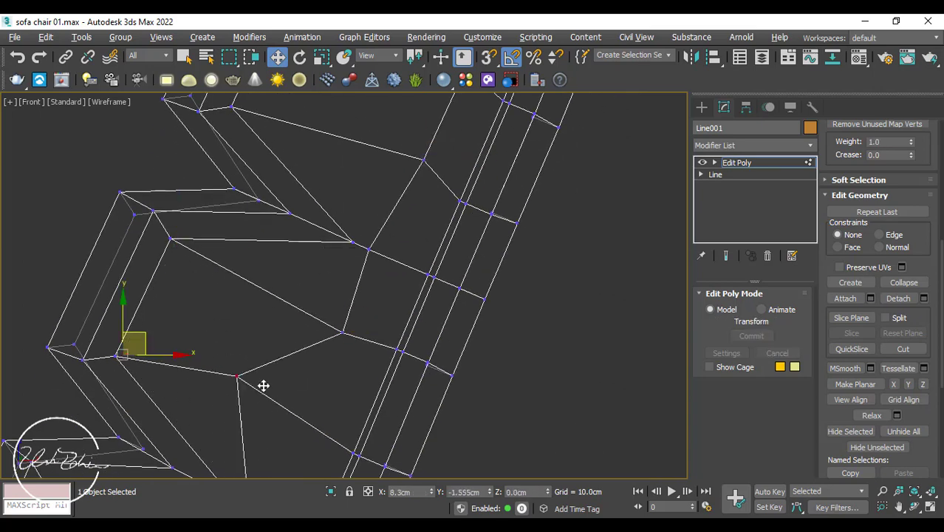
pyautogui.moveTo(310, 433); pyautogui.dragTo(312, 434)
pyautogui.scroll(-1, 311, 434)
pyautogui.moveTo(343, 328); pyautogui.dragTo(435, 139, button='middle')
pyautogui.scroll(1, 435, 138)
pyautogui.moveTo(159, 298); pyautogui.dragTo(301, 399)
pyautogui.moveTo(239, 443); pyautogui.dragTo(367, 238, button='middle')
pyautogui.moveTo(231, 228); pyautogui.dragTo(311, 336)
pyautogui.moveTo(279, 379); pyautogui.dragTo(455, 283, button='middle')
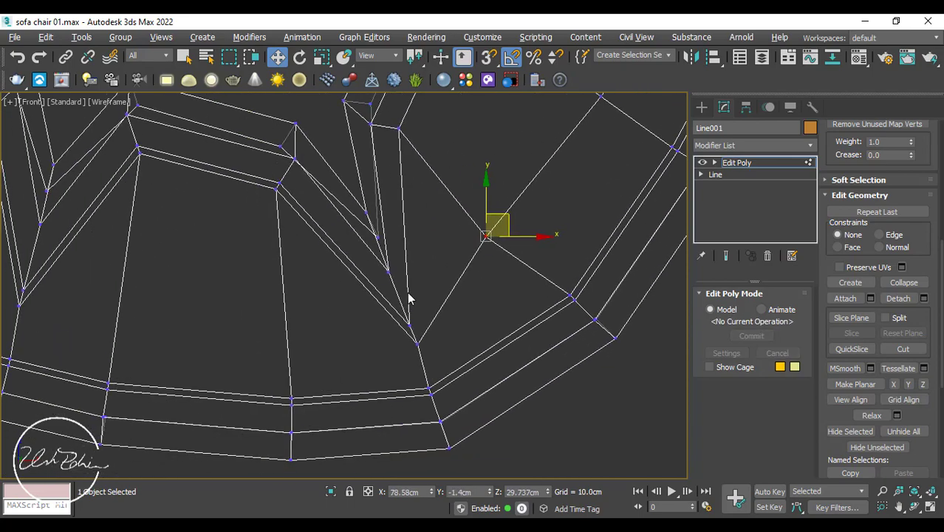
# Move the upper inner side vertices of the three seat cushions down toward the underside rim
pyautogui.moveTo(275, 191); pyautogui.dragTo(287, 352)
pyautogui.moveTo(139, 155); pyautogui.dragTo(117, 339)
pyautogui.scroll(-2, 81, 293)
pyautogui.moveTo(77, 290); pyautogui.dragTo(326, 294, button='middle')
pyautogui.scroll(2, 325, 294)
pyautogui.moveTo(270, 169); pyautogui.dragTo(235, 292)
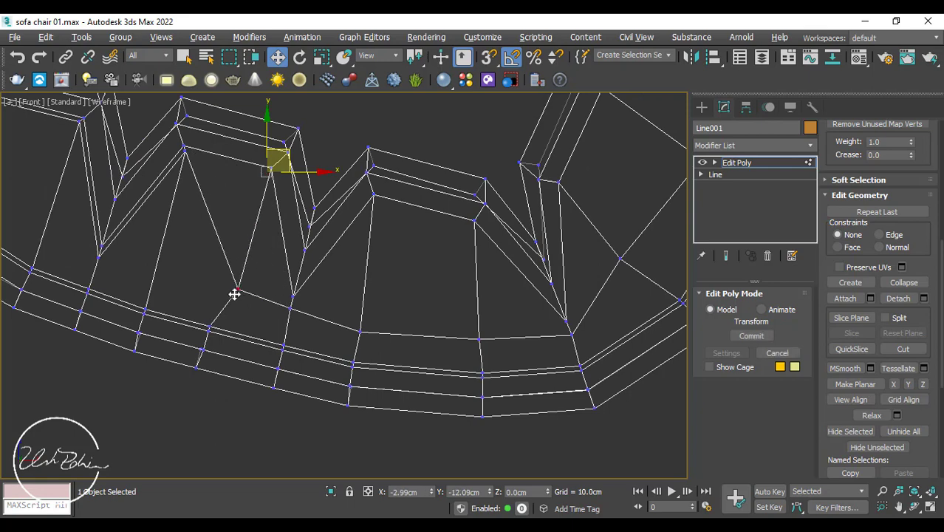
pyautogui.moveTo(184, 152); pyautogui.dragTo(160, 276)
pyautogui.scroll(-2, 90, 233)
pyautogui.moveTo(90, 233); pyautogui.dragTo(313, 254, button='middle')
pyautogui.scroll(2, 304, 203)
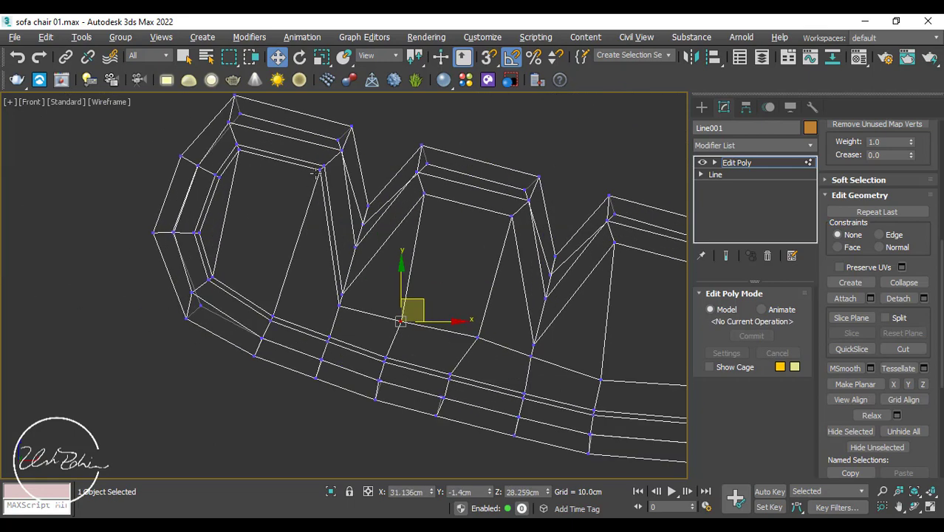
pyautogui.moveTo(319, 171); pyautogui.dragTo(294, 263)
pyautogui.moveTo(238, 150); pyautogui.dragTo(240, 215)
# Fine-tune the moved inner vertices along the backrest into an even strip beside the rear rim and check the body in Perspective
pyautogui.scroll(-4, 435, 251)
pyautogui.moveTo(540, 287); pyautogui.dragTo(406, 398, button='middle')
pyautogui.scroll(3, 408, 398)
pyautogui.moveTo(380, 342); pyautogui.dragTo(385, 356)
pyautogui.scroll(-3, 465, 196)
pyautogui.moveTo(465, 196); pyautogui.dragTo(392, 344, button='middle')
pyautogui.scroll(3, 392, 346)
pyautogui.moveTo(422, 309); pyautogui.dragTo(420, 315)
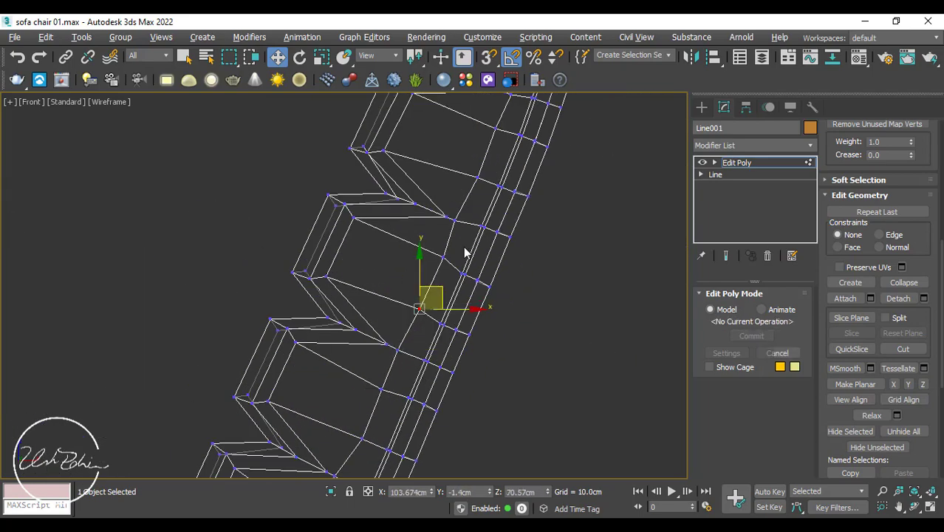
pyautogui.scroll(-3, 466, 253)
pyautogui.moveTo(466, 253); pyautogui.dragTo(436, 340, button='middle')
pyautogui.scroll(3, 458, 258)
pyautogui.scroll(2, 445, 259)
pyautogui.scroll(-4, 451, 265)
pyautogui.hotkey('alt', 'w')
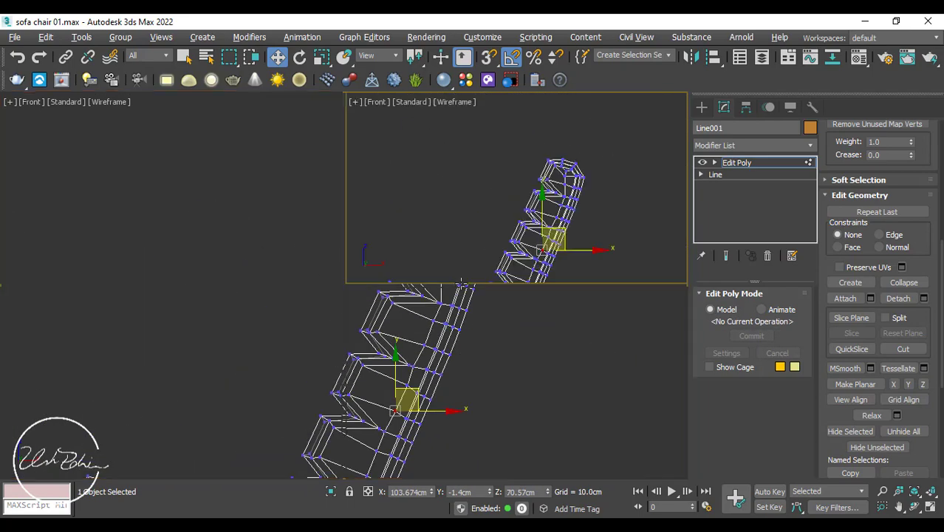
pyautogui.middleClick(471, 310)
pyautogui.hotkey('alt', 'w')
pyautogui.scroll(-4, 472, 310)
pyautogui.moveTo(471, 310)
pyautogui.keyDown('alt'); pyautogui.mouseDown(button='middle')
pyautogui.moveTo(480, 291)
pyautogui.moveTo(431, 318)
pyautogui.moveTo(478, 319)
pyautogui.mouseUp(button='middle'); pyautogui.keyUp('alt')
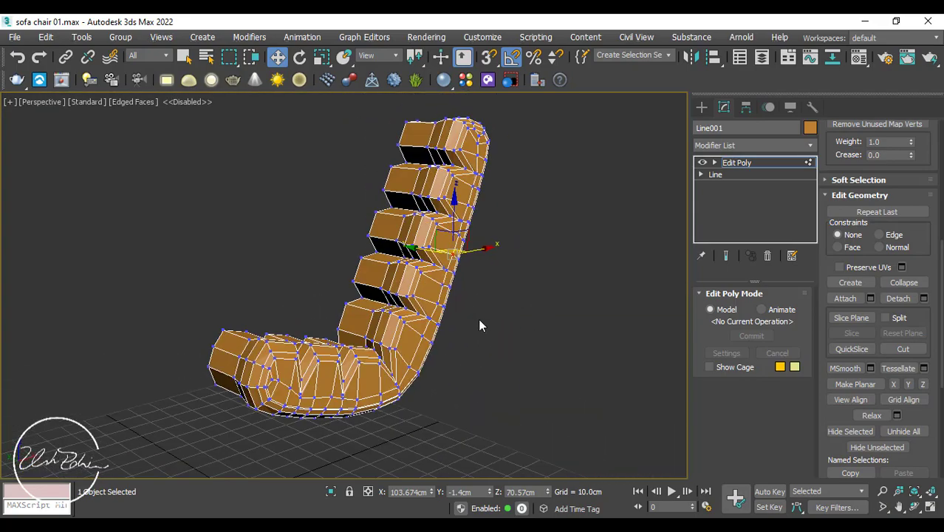
# Select the loop of narrow side polygons running along the rear and underside rim and delete it
pyautogui.press('2')
pyautogui.scroll(4, 436, 198)
pyautogui.scroll(-1, 457, 198)
pyautogui.moveTo(467, 198); pyautogui.dragTo(430, 302, button='middle')
pyautogui.press('4')
pyautogui.click(557, 282)
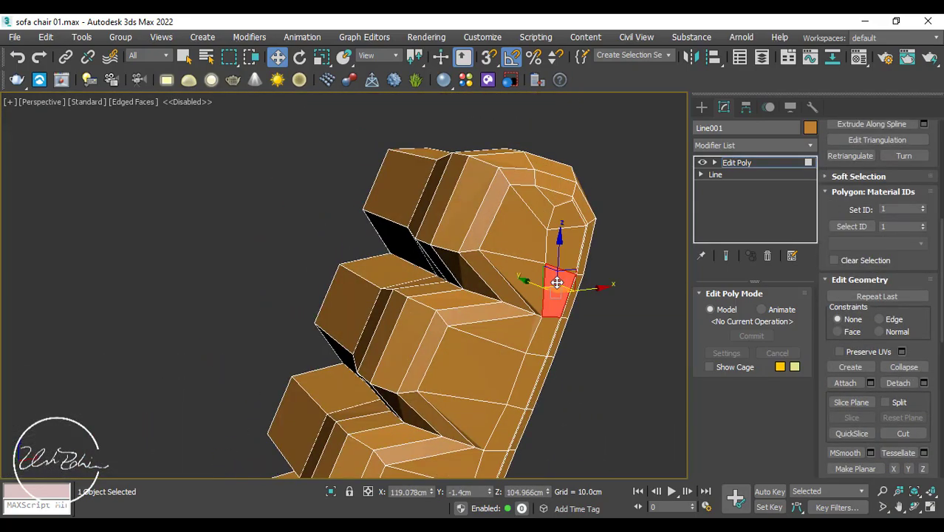
pyautogui.keyDown('shift'); pyautogui.click(551, 322); pyautogui.keyUp('shift')
pyautogui.scroll(-4, 543, 296)
pyautogui.moveTo(544, 295); pyautogui.dragTo(552, 178, button='middle')
pyautogui.press('Delete')
# Select the crease edges between the backrest cushions
pyautogui.scroll(8, 506, 294)
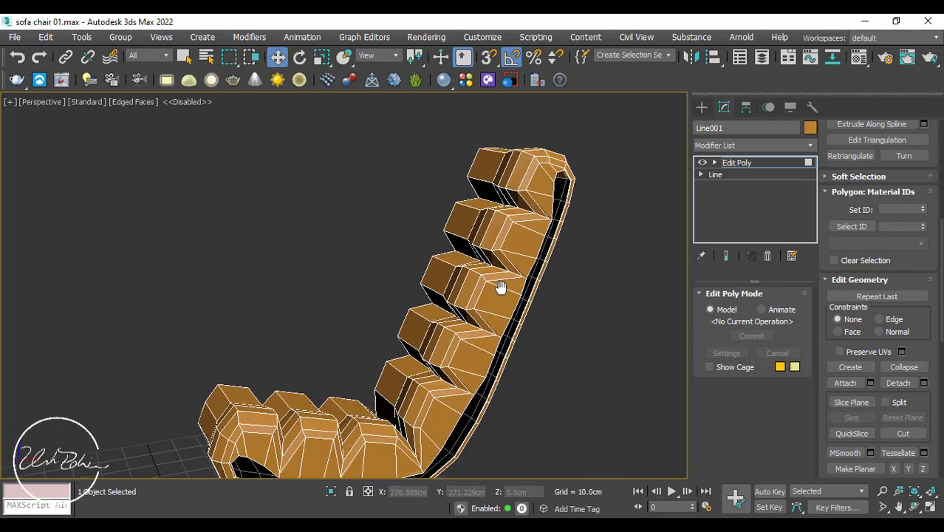
pyautogui.press('2')
pyautogui.click(586, 223)
pyautogui.scroll(-5, 586, 223)
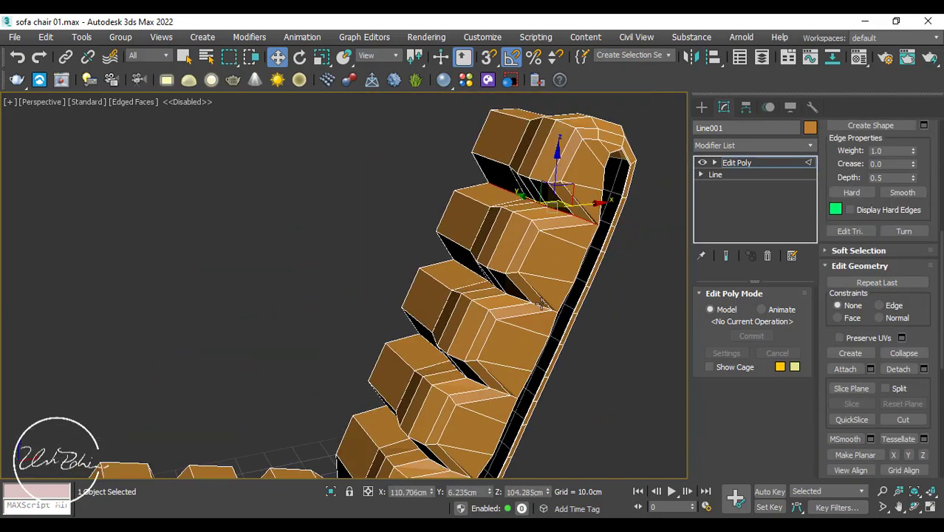
pyautogui.scroll(5, 537, 299)
pyautogui.keyDown('ctrl'); pyautogui.click(537, 299); pyautogui.keyUp('ctrl')
pyautogui.scroll(-3, 537, 299)
pyautogui.moveTo(497, 360); pyautogui.dragTo(525, 292, button='middle')
pyautogui.scroll(3, 525, 292)
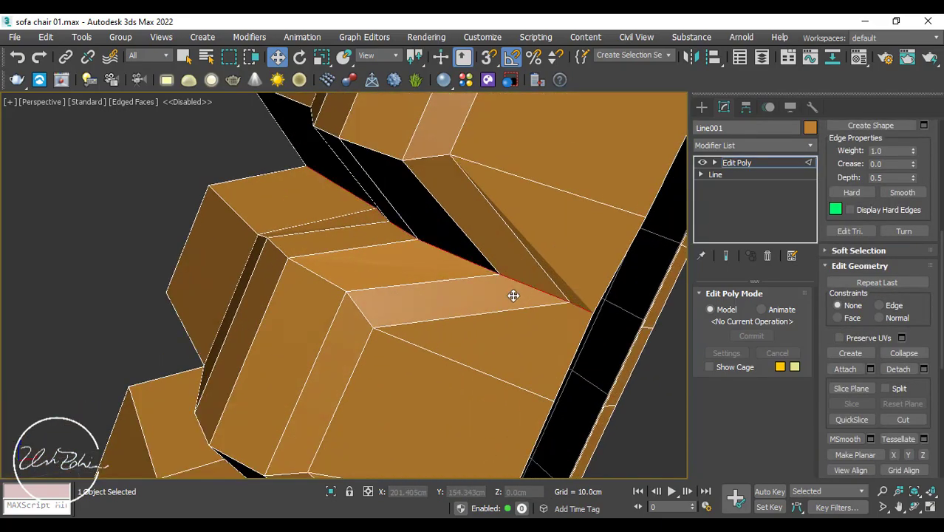
pyautogui.scroll(-4, 513, 295)
pyautogui.moveTo(483, 348); pyautogui.dragTo(521, 280, button='middle')
pyautogui.scroll(4, 521, 279)
pyautogui.keyDown('ctrl'); pyautogui.click(521, 278); pyautogui.keyUp('ctrl')
# Add the crease edge loops at the seat corner and between the seat cushions to the selection
pyautogui.scroll(-5, 520, 278)
pyautogui.scroll(5, 485, 328)
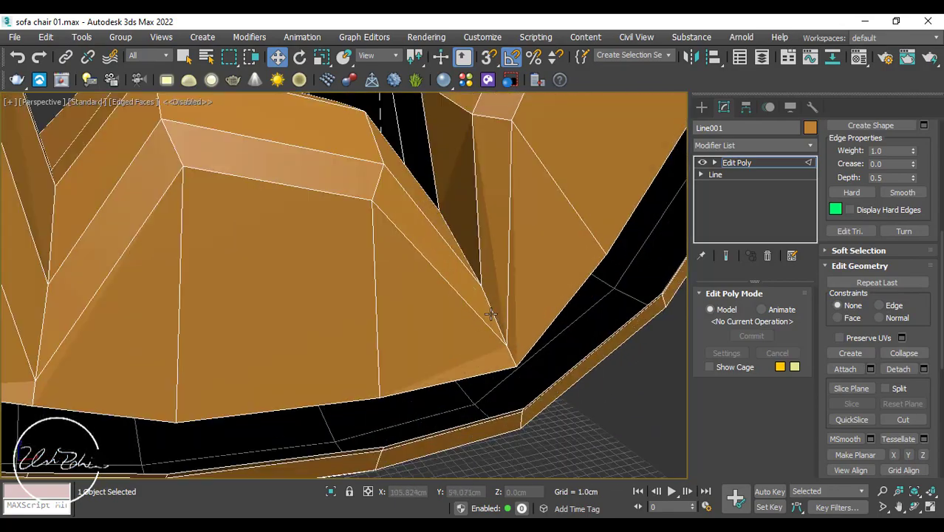
pyautogui.keyDown('ctrl'); pyautogui.doubleClick(490, 314); pyautogui.keyUp('ctrl')
pyautogui.scroll(-5, 355, 322)
pyautogui.moveTo(191, 373); pyautogui.dragTo(292, 275, button='middle')
pyautogui.scroll(4, 291, 269)
pyautogui.keyDown('ctrl'); pyautogui.doubleClick(287, 264); pyautogui.keyUp('ctrl')
pyautogui.scroll(-4, 244, 260)
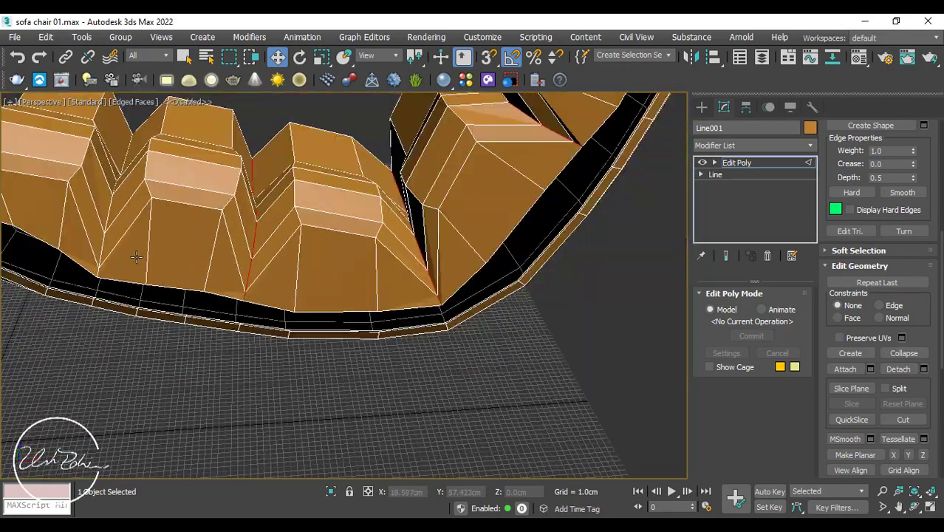
pyautogui.scroll(4, 259, 294)
# Extrude the selected crease edges between the cushions inward with a height of -2 cm
pyautogui.scroll(-8, 267, 304)
pyautogui.keyDown('alt'); pyautogui.moveTo(471, 234); pyautogui.dragTo(447, 211, button='middle'); pyautogui.keyUp('alt')
pyautogui.moveTo(448, 211); pyautogui.dragTo(362, 306, button='middle')
pyautogui.scroll(5, 457, 234)
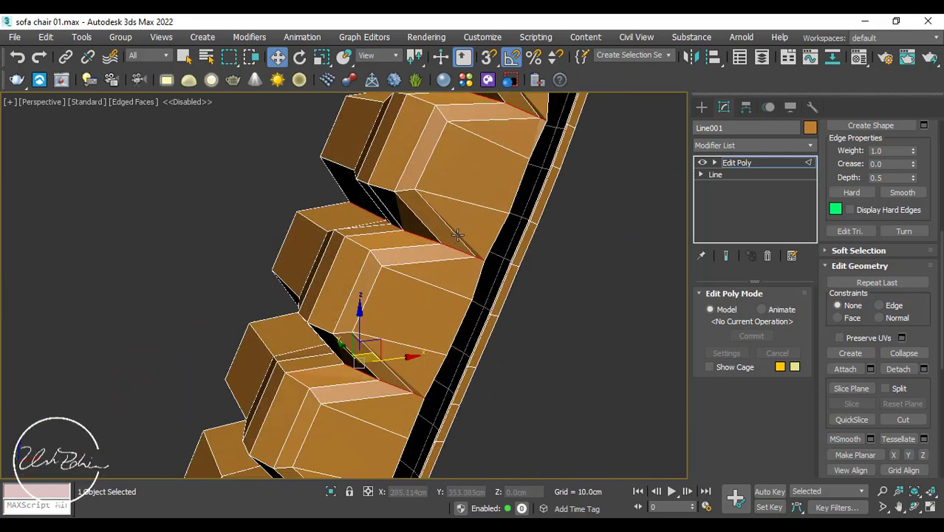
pyautogui.rightClick(451, 243)
pyautogui.click(327, 315)
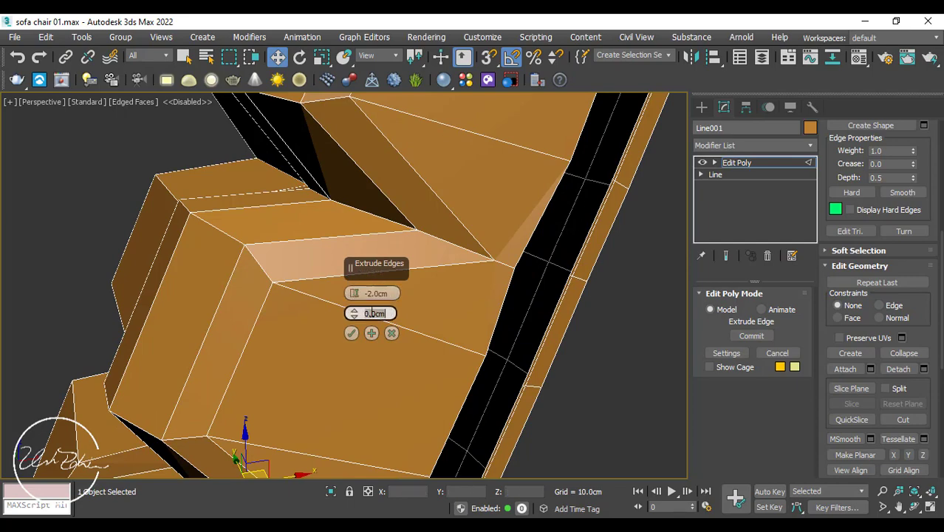
pyautogui.press('Return')
pyautogui.keyDown('alt'); pyautogui.moveTo(445, 265); pyautogui.dragTo(406, 255, button='middle'); pyautogui.keyUp('alt')
pyautogui.click(351, 333)
# Examine the extruded creases over the whole chair body in the Front and Perspective views
pyautogui.scroll(-5, 414, 305)
pyautogui.scroll(-6, 414, 305)
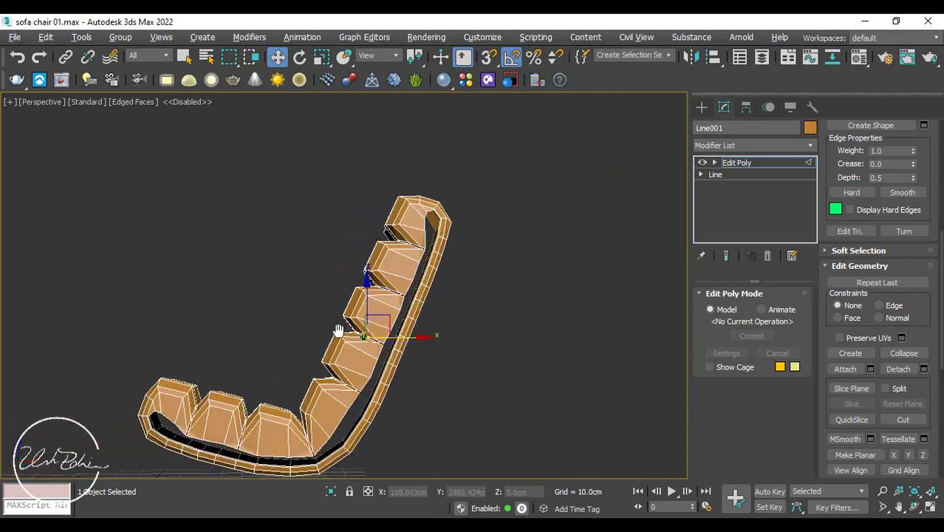
pyautogui.hotkey('alt', 'w')
pyautogui.middleClick(494, 182)
pyautogui.hotkey('alt', 'w')
pyautogui.scroll(-3, 450, 227)
pyautogui.moveTo(343, 471); pyautogui.dragTo(377, 376, button='middle')
pyautogui.hotkey('alt', 'w')
pyautogui.middleClick(442, 369)
pyautogui.hotkey('alt', 'w')
pyautogui.keyDown('alt'); pyautogui.moveTo(442, 370); pyautogui.dragTo(490, 356, button='middle'); pyautogui.keyUp('alt')
# Apply a TurboSmooth modifier to the whole chair body and turn off the edged faces display
pyautogui.click(738, 163)
pyautogui.keyDown('alt'); pyautogui.moveTo(620, 209); pyautogui.dragTo(583, 233, button='middle'); pyautogui.keyUp('alt')
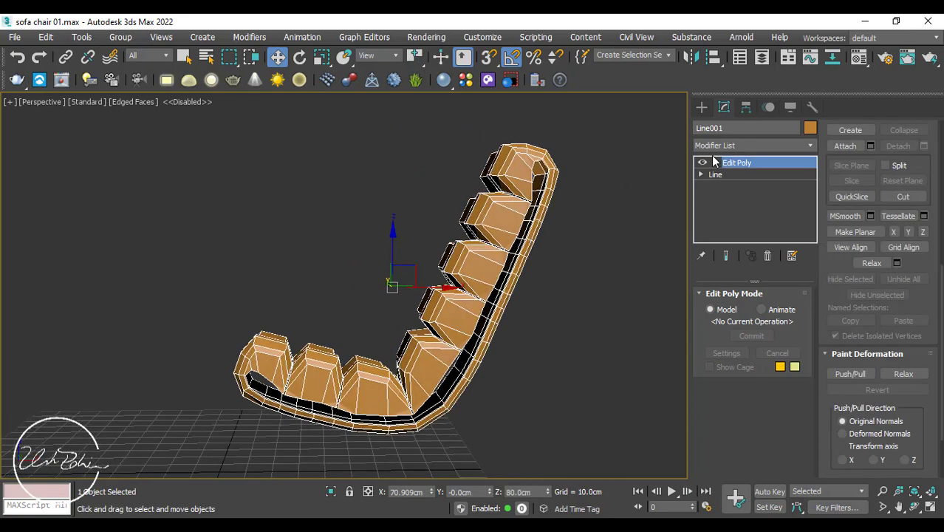
pyautogui.click(742, 146)
pyautogui.click(728, 259)
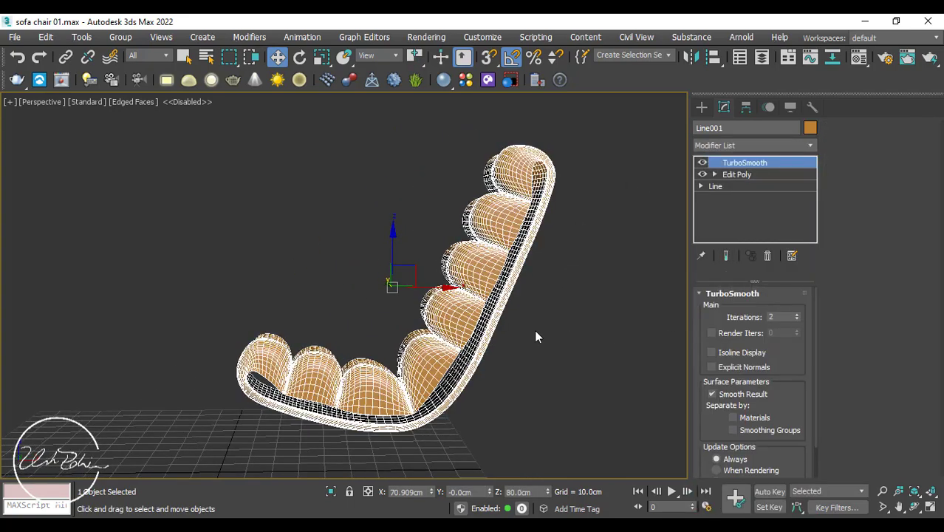
pyautogui.press('F4')
pyautogui.moveTo(443, 334)
pyautogui.keyDown('alt'); pyautogui.mouseDown(button='middle')
pyautogui.moveTo(502, 324)
pyautogui.moveTo(499, 337)
pyautogui.moveTo(398, 318)
pyautogui.moveTo(488, 360)
pyautogui.moveTo(438, 316)
pyautogui.moveTo(412, 321)
pyautogui.moveTo(443, 316)
pyautogui.mouseUp(button='middle'); pyautogui.keyUp('alt')
# Hide the TurboSmooth effect and return to the Edit Poly level of the chair body
pyautogui.click(702, 163)
pyautogui.click(736, 174)
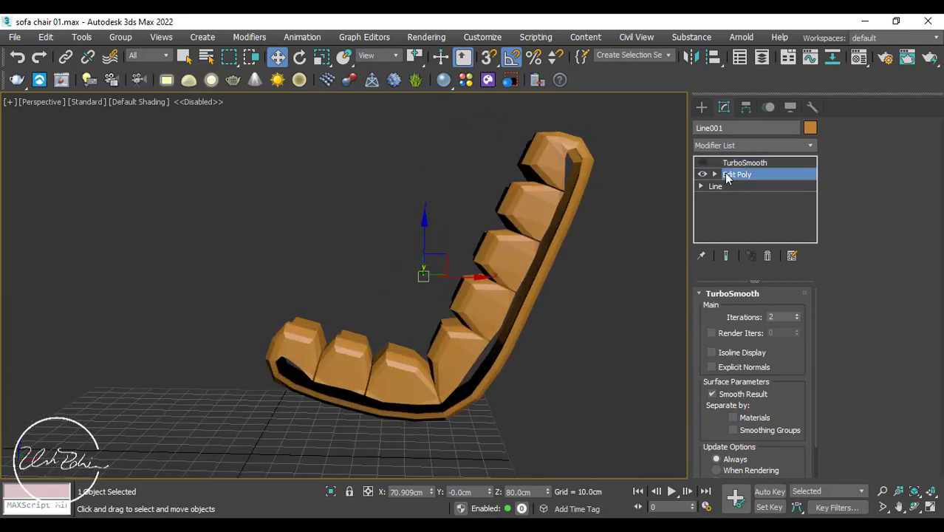
pyautogui.keyDown('alt'); pyautogui.moveTo(562, 247); pyautogui.dragTo(449, 247, button='middle'); pyautogui.keyUp('alt')
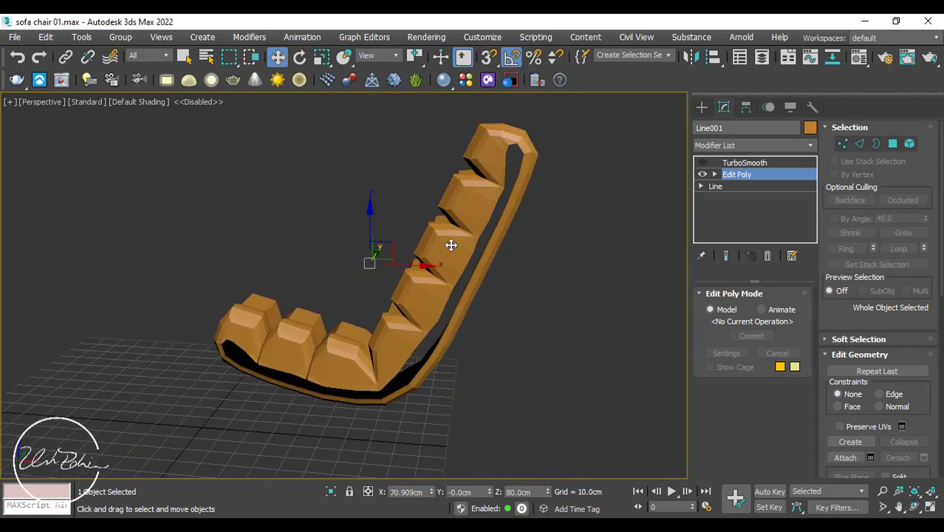
# In the Front view, move the inner side vertices of the topmost back cushion closer to the rim strip
pyautogui.hotkey('alt', 'w')
pyautogui.hotkey('alt', 'w')
pyautogui.scroll(2, 493, 226)
pyautogui.press('1')
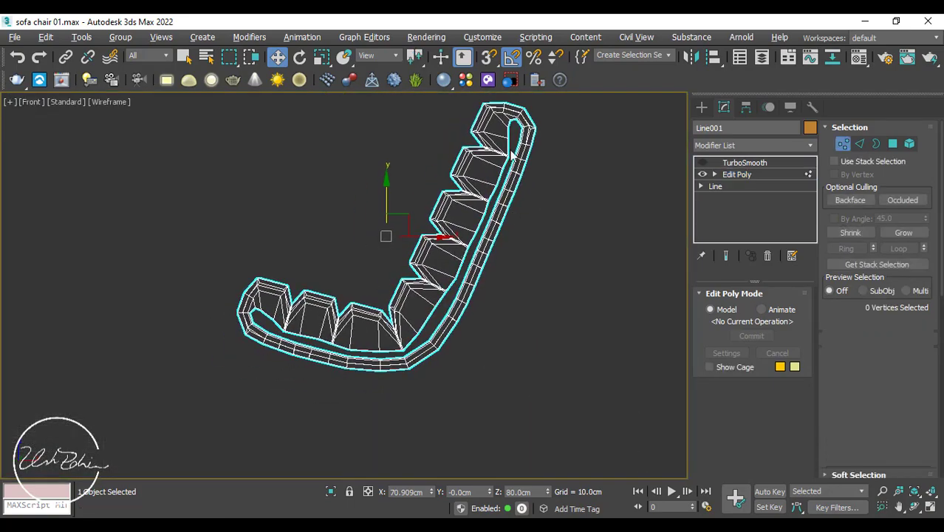
pyautogui.scroll(5, 510, 181)
pyautogui.scroll(2, 528, 273)
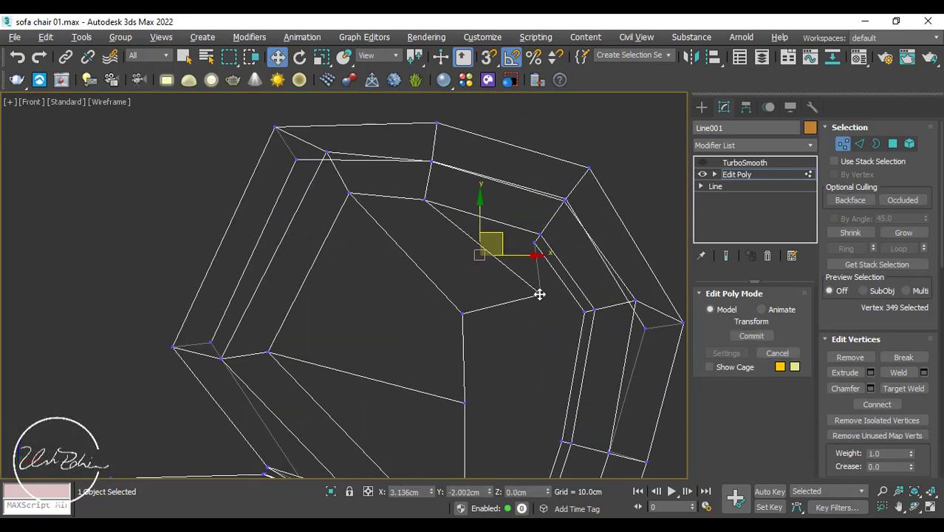
pyautogui.moveTo(554, 277); pyautogui.dragTo(559, 282)
pyautogui.moveTo(463, 314); pyautogui.dragTo(535, 359)
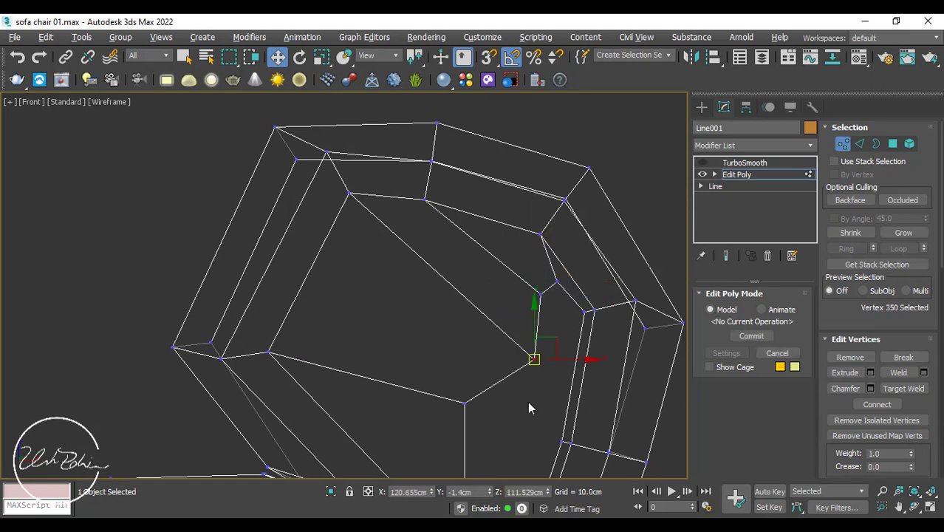
pyautogui.moveTo(527, 405); pyautogui.dragTo(525, 261, button='middle')
pyautogui.moveTo(464, 259); pyautogui.dragTo(521, 295)
# Move the vertices of the uppermost back crease and the second back cushion closer to the rim strip
pyautogui.click(461, 395)
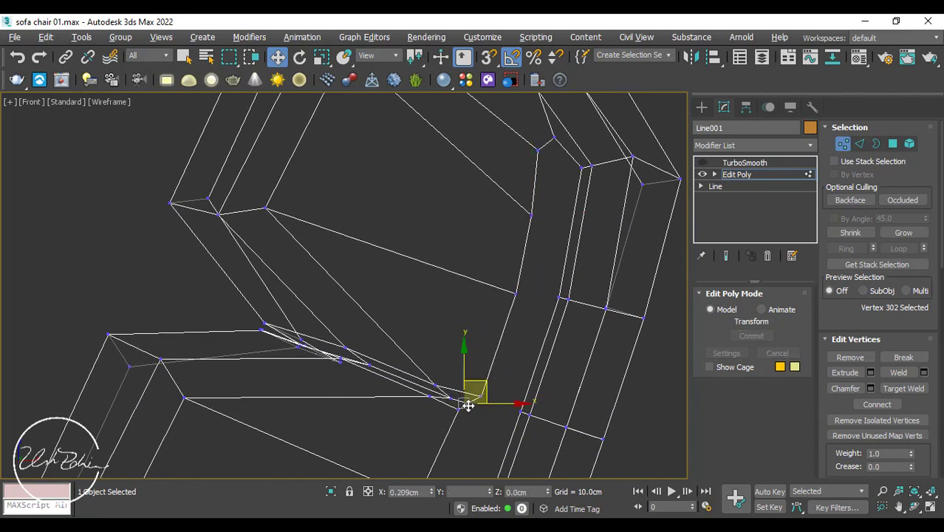
pyautogui.moveTo(467, 418); pyautogui.dragTo(506, 242, button='middle')
pyautogui.click(504, 245)
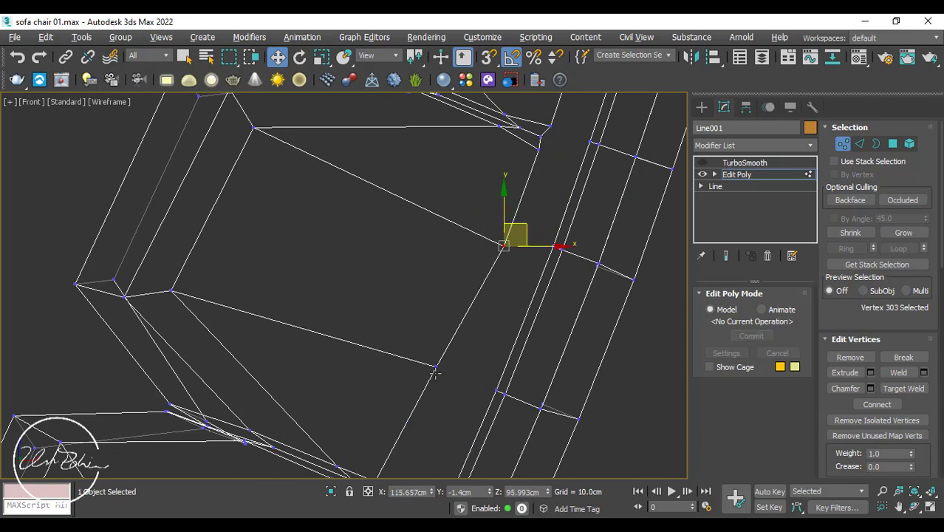
pyautogui.moveTo(436, 367); pyautogui.dragTo(455, 380)
# Adjust the vertices at the second back crease and move the third back cushion's inner vertices toward the rim strip
pyautogui.moveTo(461, 403); pyautogui.dragTo(540, 140, button='middle')
pyautogui.moveTo(453, 220); pyautogui.dragTo(441, 253)
pyautogui.hotkey('ctrl', 'z')
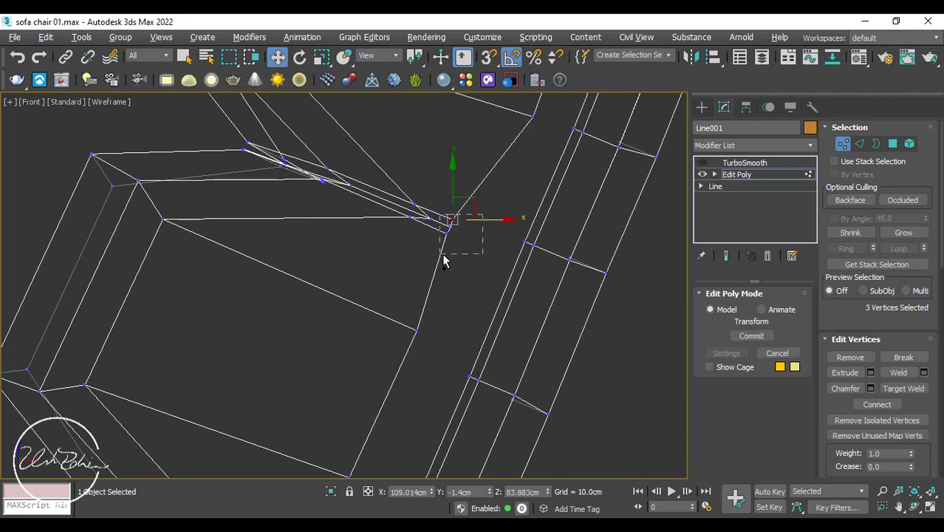
pyautogui.moveTo(434, 325); pyautogui.dragTo(462, 336)
pyautogui.moveTo(344, 462); pyautogui.dragTo(447, 187, button='middle')
pyautogui.scroll(-2, 446, 187)
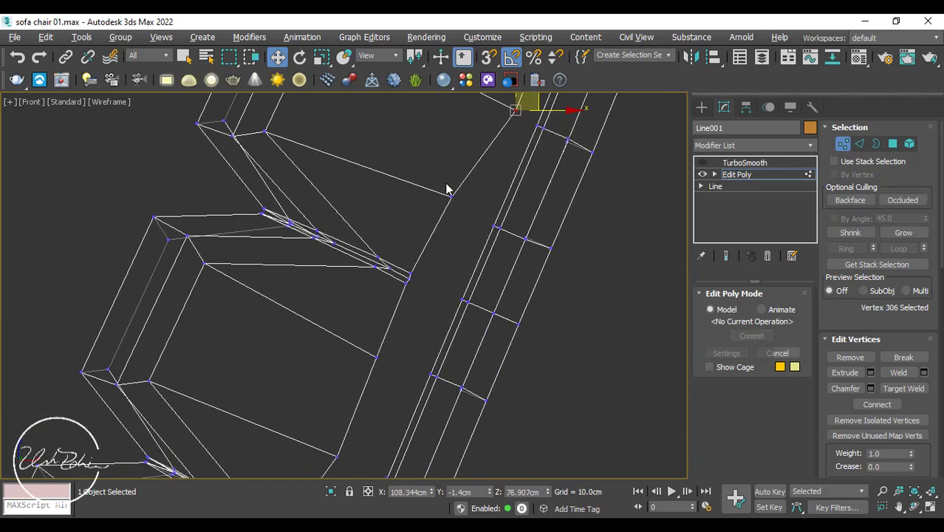
pyautogui.moveTo(450, 195); pyautogui.dragTo(468, 219)
# Move the third back crease's end vertices and the fourth back cushion's inner vertices toward the rim strip
pyautogui.scroll(3, 408, 270)
pyautogui.moveTo(428, 267); pyautogui.dragTo(391, 312)
pyautogui.moveTo(437, 289); pyautogui.dragTo(479, 292)
pyautogui.scroll(-2, 433, 385)
pyautogui.moveTo(433, 384); pyautogui.dragTo(508, 104, button='middle')
pyautogui.moveTo(471, 134); pyautogui.dragTo(362, 321)
pyautogui.moveTo(431, 217); pyautogui.dragTo(468, 227)
# Move the fourth back crease's end vertices and the lowest back cushion's upper inner vertex toward the rim strip
pyautogui.moveTo(312, 402); pyautogui.dragTo(353, 257, button='middle')
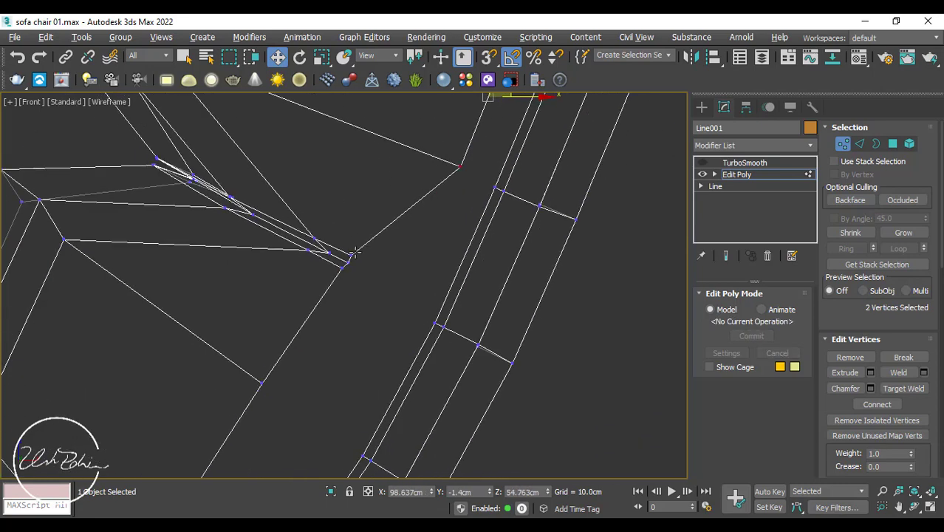
pyautogui.scroll(2, 355, 257)
pyautogui.moveTo(381, 256); pyautogui.dragTo(325, 308)
pyautogui.moveTo(370, 256); pyautogui.dragTo(426, 315)
pyautogui.moveTo(355, 380); pyautogui.dragTo(434, 194, button='middle')
pyautogui.click(305, 254)
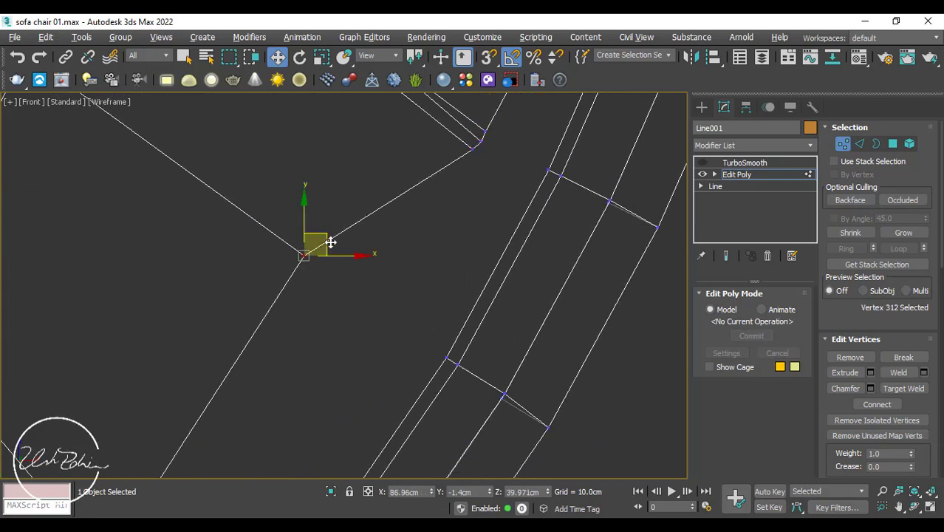
pyautogui.moveTo(328, 239); pyautogui.dragTo(398, 301)
# Move the remaining inner vertices of the lowest back cushion and the corner crease closer to the rim strip
pyautogui.scroll(-4, 396, 298)
pyautogui.moveTo(395, 298); pyautogui.dragTo(400, 220, button='middle')
pyautogui.scroll(5, 318, 305)
pyautogui.moveTo(404, 207); pyautogui.dragTo(355, 290)
pyautogui.moveTo(398, 238); pyautogui.dragTo(461, 275)
pyautogui.moveTo(229, 436); pyautogui.dragTo(385, 290, button='middle')
pyautogui.scroll(2, 384, 291)
pyautogui.moveTo(381, 267); pyautogui.dragTo(403, 327)
# Lower the inner vertices of the rear seat cushion and its front crease toward the rim strip
pyautogui.scroll(-2, 398, 325)
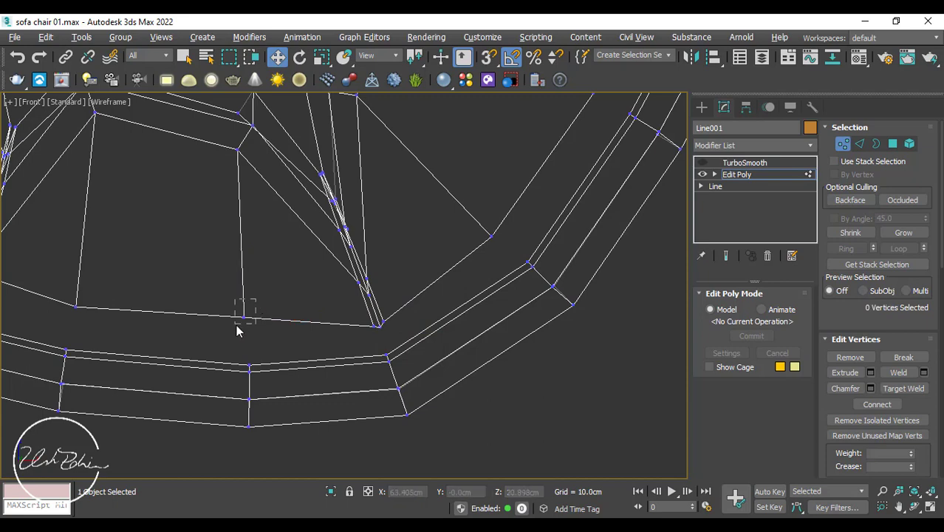
pyautogui.moveTo(237, 326); pyautogui.dragTo(235, 327)
pyautogui.moveTo(260, 299); pyautogui.dragTo(268, 322)
pyautogui.moveTo(76, 307); pyautogui.dragTo(65, 328)
pyautogui.moveTo(54, 314); pyautogui.dragTo(321, 316, button='middle')
pyautogui.moveTo(376, 303); pyautogui.dragTo(368, 345)
# Lower the middle seat cushion's inner vertices and its front crease's end vertices toward the rim strip
pyautogui.moveTo(289, 230); pyautogui.dragTo(113, 253)
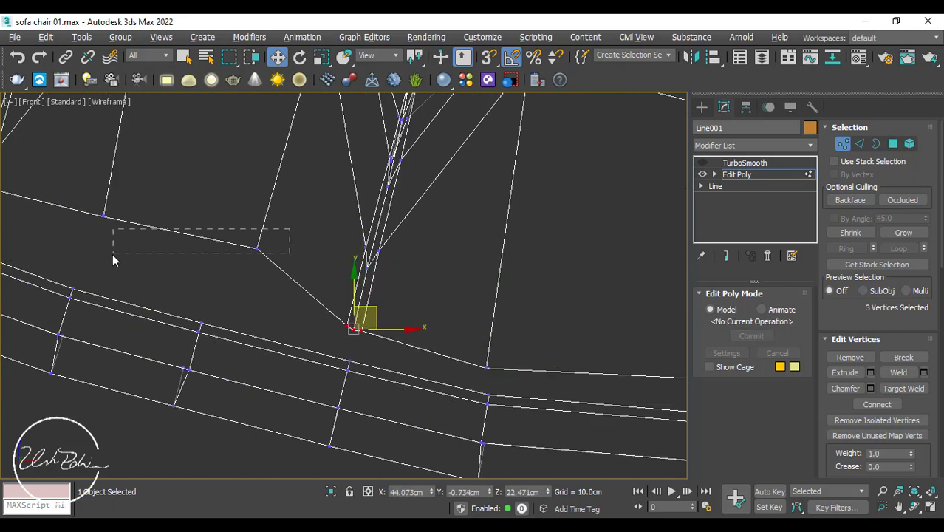
pyautogui.moveTo(274, 226); pyautogui.dragTo(234, 262)
pyautogui.moveTo(136, 230); pyautogui.dragTo(474, 290, button='middle')
pyautogui.moveTo(442, 275); pyautogui.dragTo(417, 316)
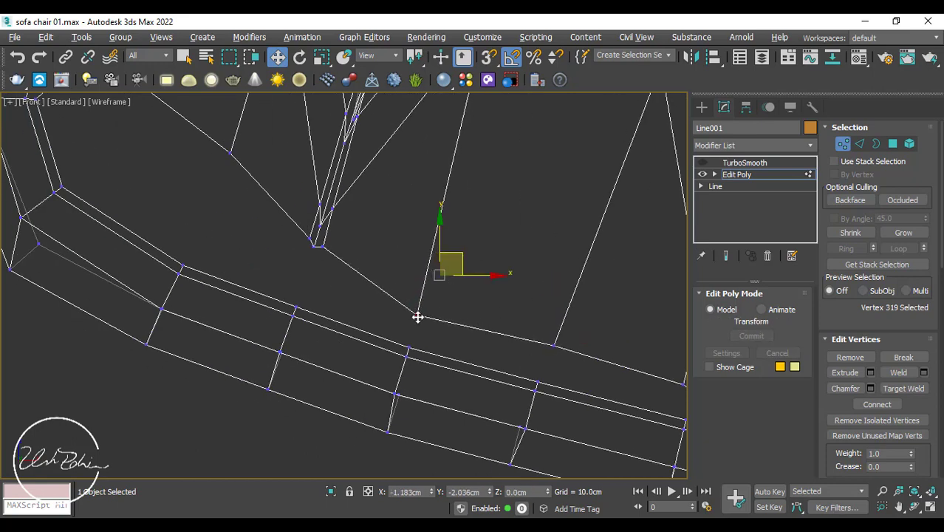
pyautogui.moveTo(262, 266); pyautogui.dragTo(338, 238)
# Move the front seat cushion's inner vertices toward the rim strip so they follow its curved end
pyautogui.moveTo(242, 229); pyautogui.dragTo(287, 241, button='middle')
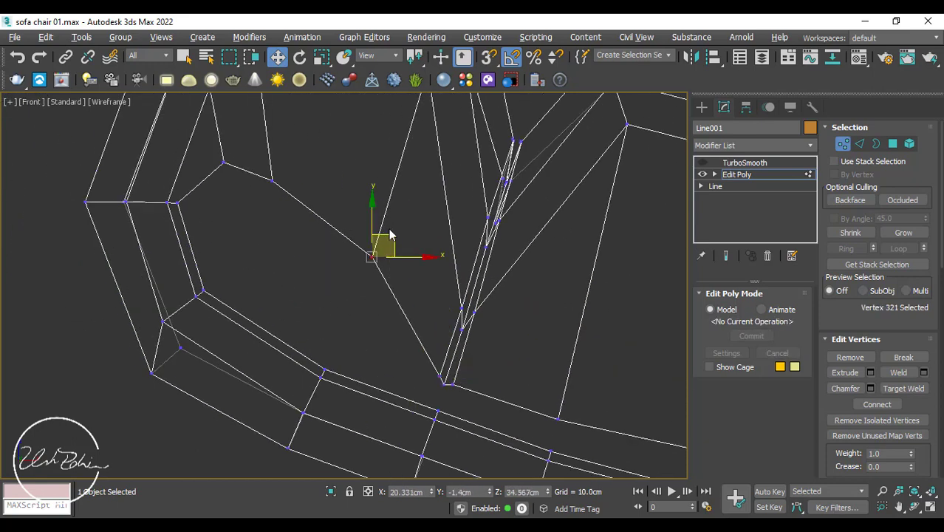
pyautogui.moveTo(369, 274); pyautogui.dragTo(347, 321)
pyautogui.moveTo(272, 180); pyautogui.dragTo(252, 227)
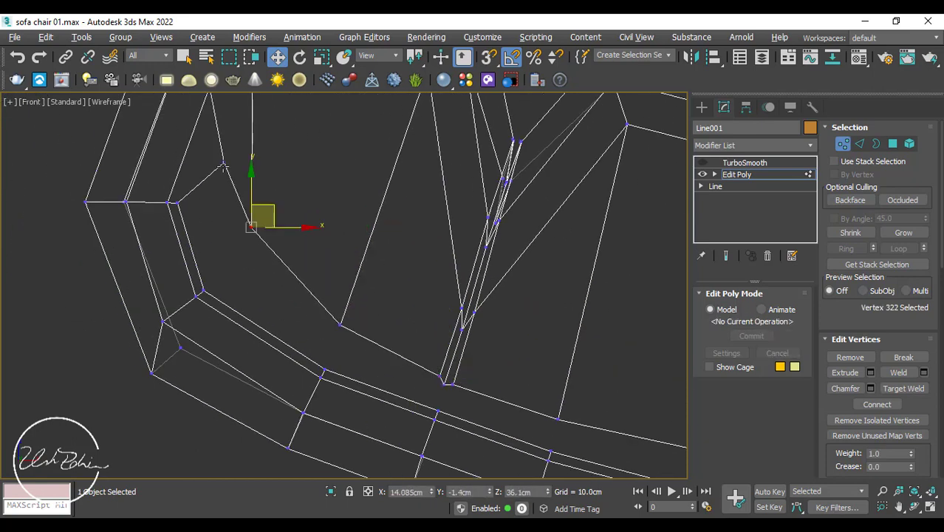
pyautogui.moveTo(223, 162); pyautogui.dragTo(212, 207)
pyautogui.moveTo(181, 207); pyautogui.dragTo(195, 232)
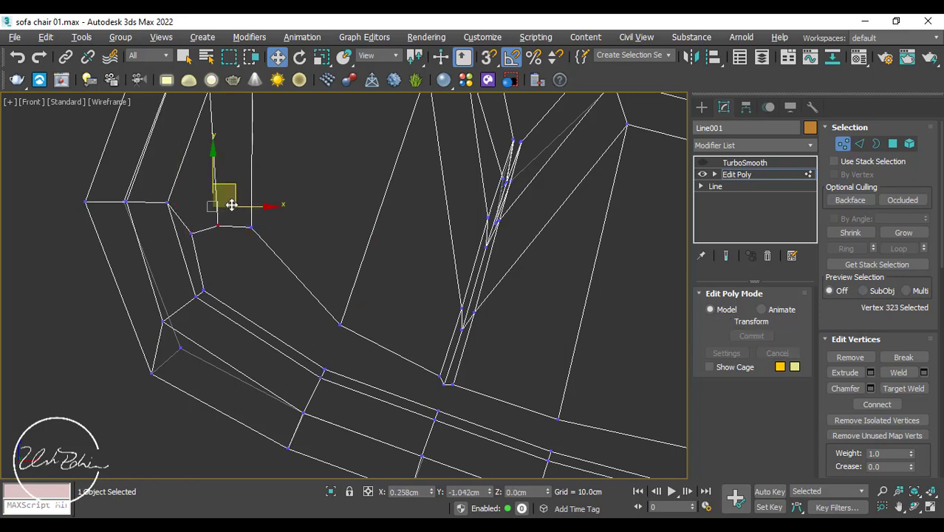
pyautogui.scroll(-5, 283, 236)
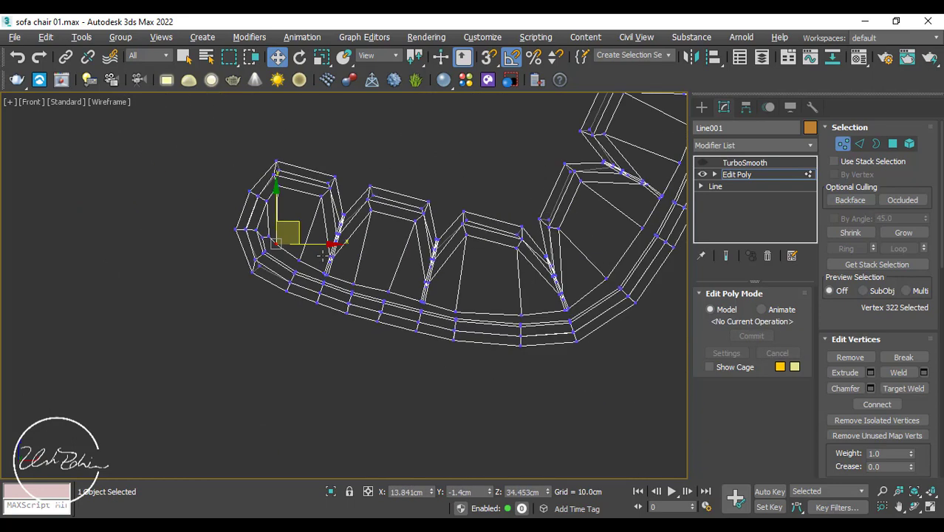
# In the Perspective view with edged faces on, select the edge loops crossing the rim strip opposite each cushion crease
pyautogui.hotkey('alt', 'w')
pyautogui.middleClick(535, 336)
pyautogui.hotkey('alt', 'w')
pyautogui.keyDown('alt'); pyautogui.moveTo(528, 321); pyautogui.dragTo(520, 270, button='middle'); pyautogui.keyUp('alt')
pyautogui.press('F4')
pyautogui.press('1')
pyautogui.press('2')
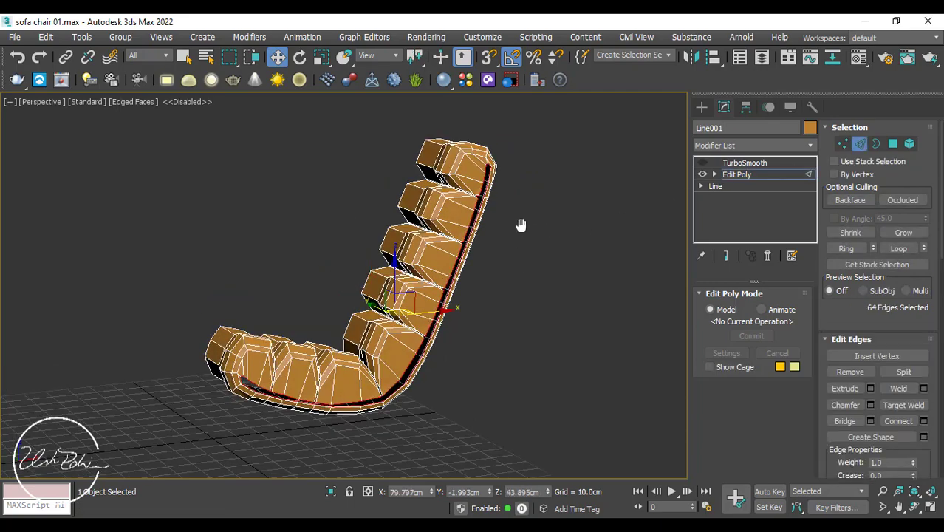
pyautogui.keyDown('alt'); pyautogui.moveTo(520, 223); pyautogui.dragTo(470, 151, button='middle'); pyautogui.keyUp('alt')
pyautogui.scroll(3, 469, 151)
pyautogui.scroll(3, 469, 151)
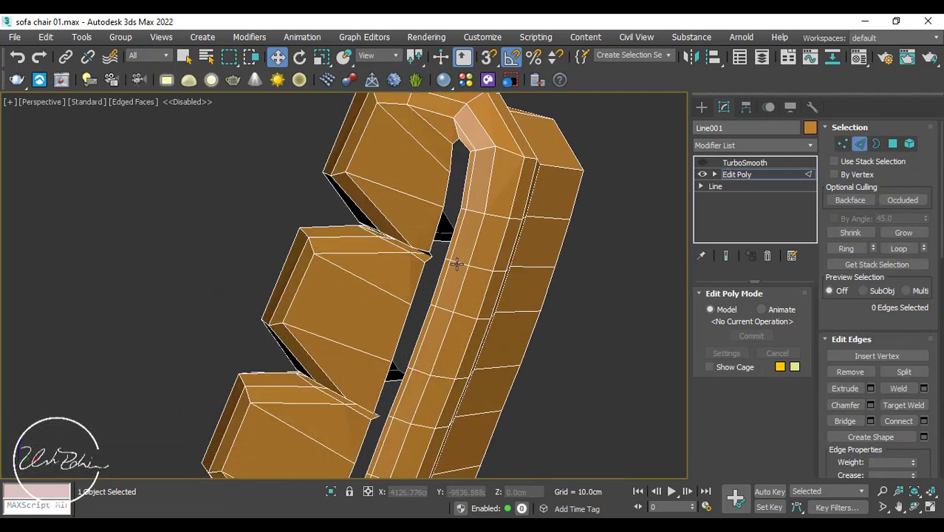
pyautogui.keyDown('alt'); pyautogui.moveTo(453, 291); pyautogui.dragTo(497, 229, button='middle'); pyautogui.keyUp('alt')
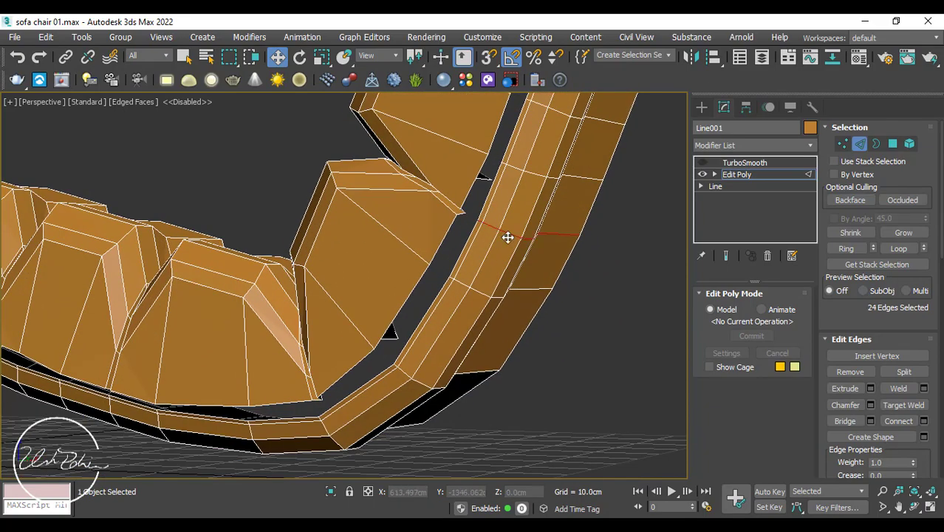
pyautogui.moveTo(443, 304); pyautogui.dragTo(525, 195, button='middle')
pyautogui.keyDown('ctrl'); pyautogui.doubleClick(403, 331); pyautogui.keyUp('ctrl')
pyautogui.moveTo(354, 313); pyautogui.dragTo(509, 291, button='middle')
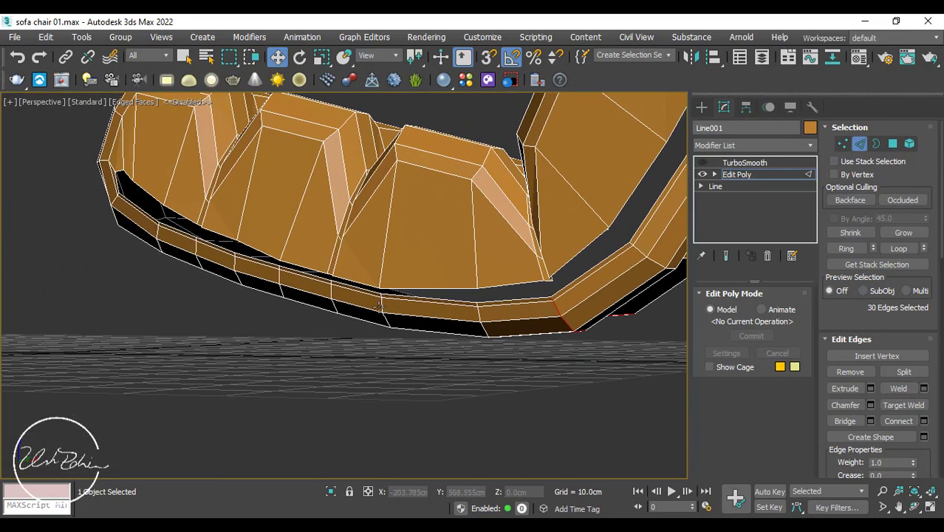
pyautogui.keyDown('alt'); pyautogui.moveTo(329, 295); pyautogui.dragTo(328, 274, button='middle'); pyautogui.keyUp('alt')
# Chamfer the selected rim strip edge loops by 0.4 cm
pyautogui.rightClick(328, 274)
pyautogui.click(204, 357)
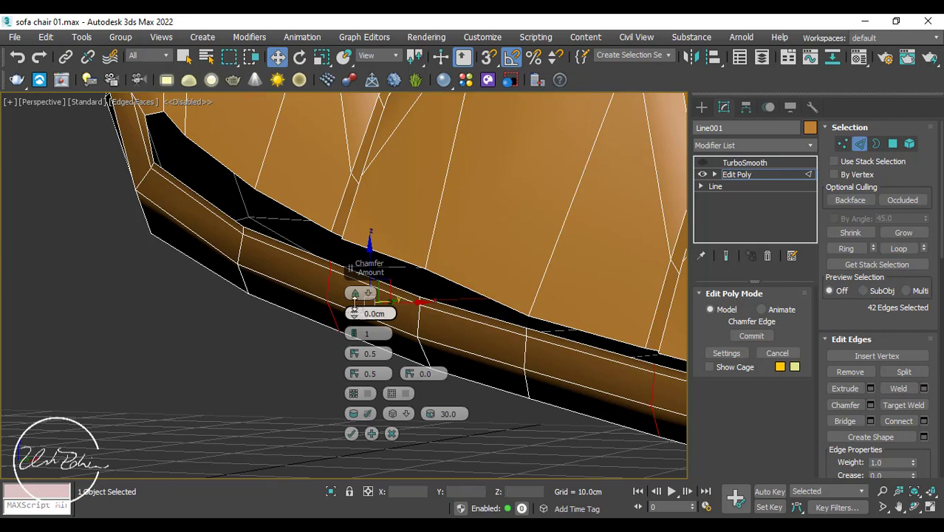
pyautogui.moveTo(354, 304); pyautogui.dragTo(355, 300)
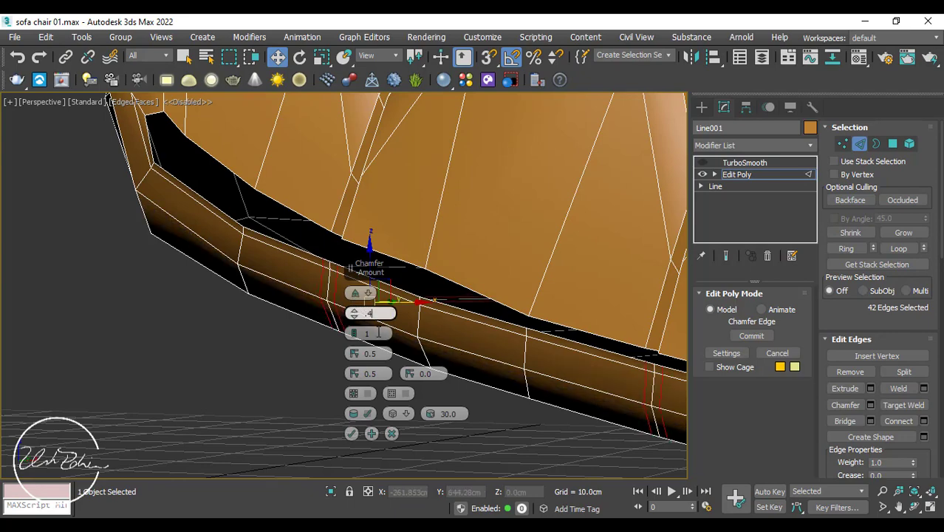
pyautogui.press('Return')
# Select the open border between the cushions and the rim strip and cap it
pyautogui.keyDown('alt'); pyautogui.moveTo(322, 394); pyautogui.dragTo(299, 362, button='middle'); pyautogui.keyUp('alt')
pyautogui.click(876, 144)
pyautogui.click(331, 284)
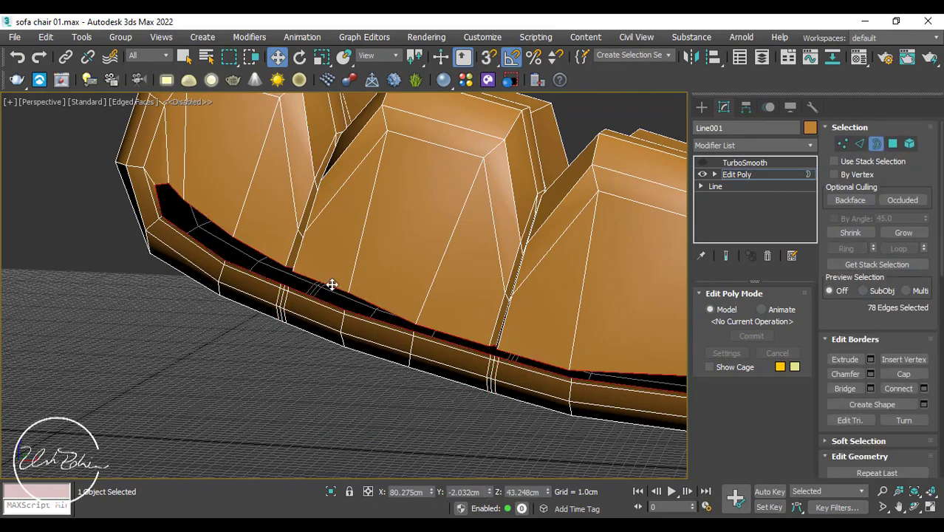
pyautogui.scroll(-5, 331, 283)
pyautogui.keyDown('alt'); pyautogui.moveTo(331, 284); pyautogui.dragTo(554, 260, button='middle'); pyautogui.keyUp('alt')
pyautogui.scroll(5, 565, 266)
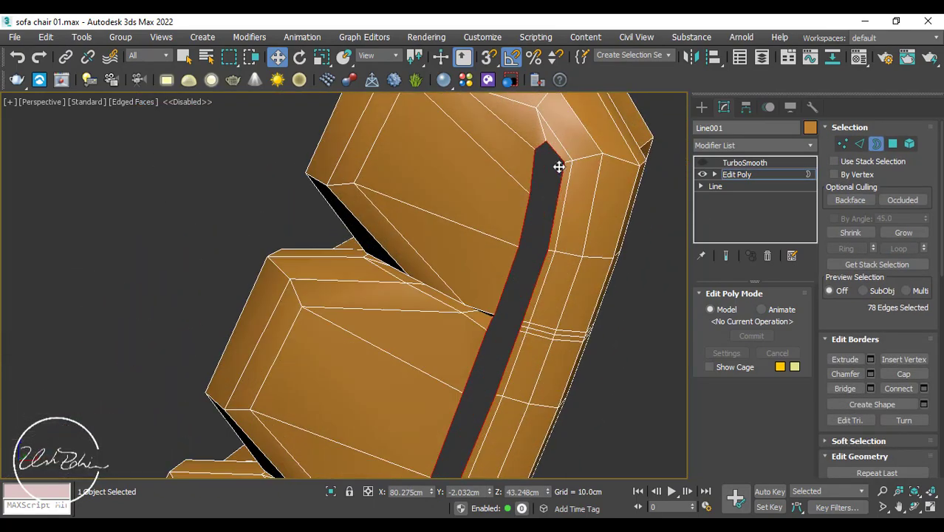
pyautogui.keyDown('alt'); pyautogui.moveTo(414, 236); pyautogui.dragTo(565, 169, button='middle'); pyautogui.keyUp('alt')
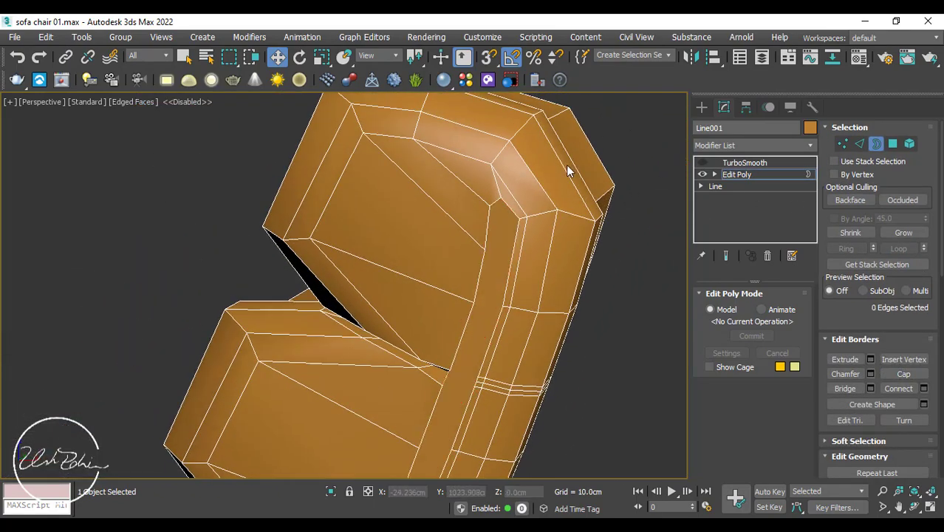
pyautogui.click(573, 153)
# With vertex snapping on, cut edges across the capped gap from the topmost back cushion's vertices to the rim strip vertices
pyautogui.press('1')
pyautogui.press('s')
pyautogui.scroll(-10, 932, 372)
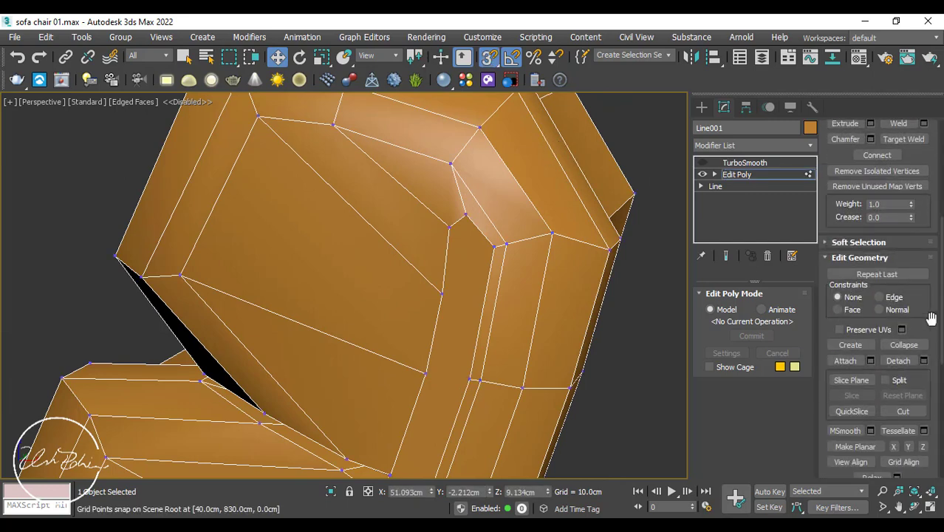
pyautogui.click(893, 371)
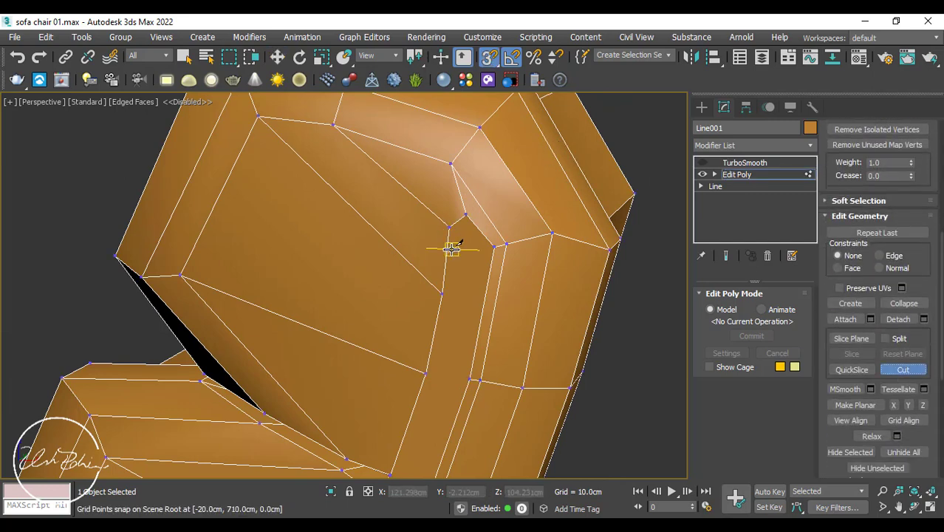
pyautogui.click(493, 242)
pyautogui.keyDown('alt'); pyautogui.moveTo(493, 242); pyautogui.dragTo(454, 259, button='middle'); pyautogui.keyUp('alt')
pyautogui.scroll(4, 448, 249)
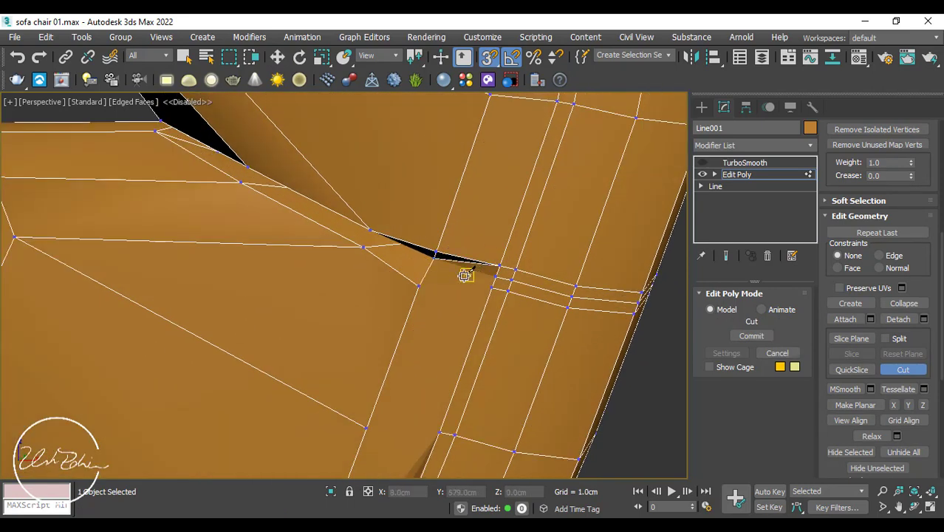
pyautogui.press('w')
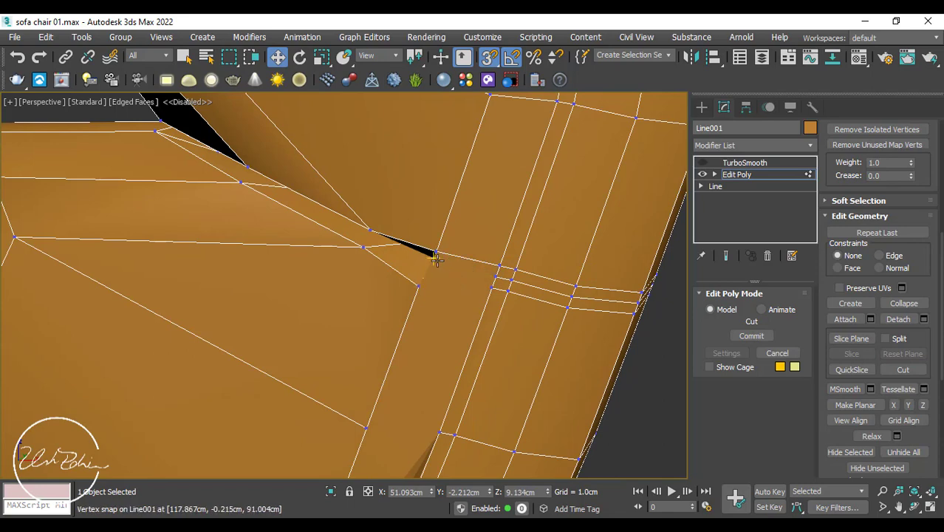
# Cut edges across the gap from the uppermost back crease and the second back cushion to the matching rim strip vertices
pyautogui.click(902, 370)
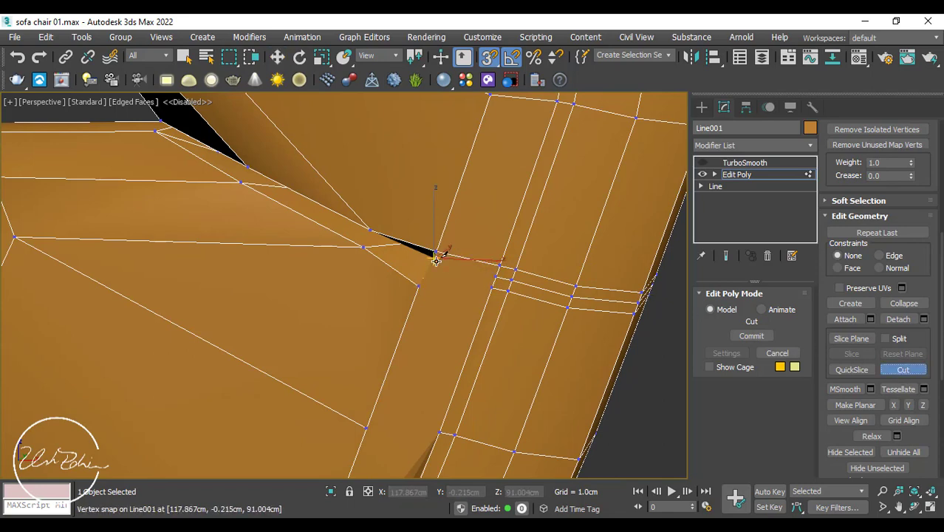
pyautogui.click(499, 275)
pyautogui.click(491, 288)
pyautogui.moveTo(491, 288)
pyautogui.keyDown('alt'); pyautogui.mouseDown(button='middle')
pyautogui.moveTo(463, 227)
pyautogui.moveTo(452, 244)
pyautogui.mouseUp(button='middle'); pyautogui.keyUp('alt')
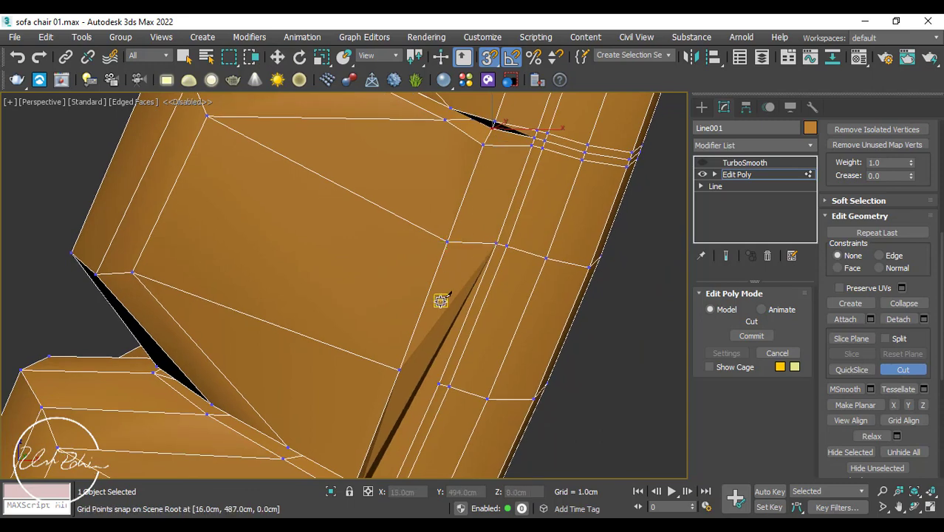
pyautogui.keyDown('alt'); pyautogui.moveTo(441, 301); pyautogui.dragTo(453, 199, button='middle'); pyautogui.keyUp('alt')
pyautogui.click(492, 212)
# Cut edges across the capped gap from the second back crease and the third back cushion to the matching rim strip vertices
pyautogui.keyDown('alt'); pyautogui.moveTo(427, 285); pyautogui.dragTo(409, 304, button='middle'); pyautogui.keyUp('alt')
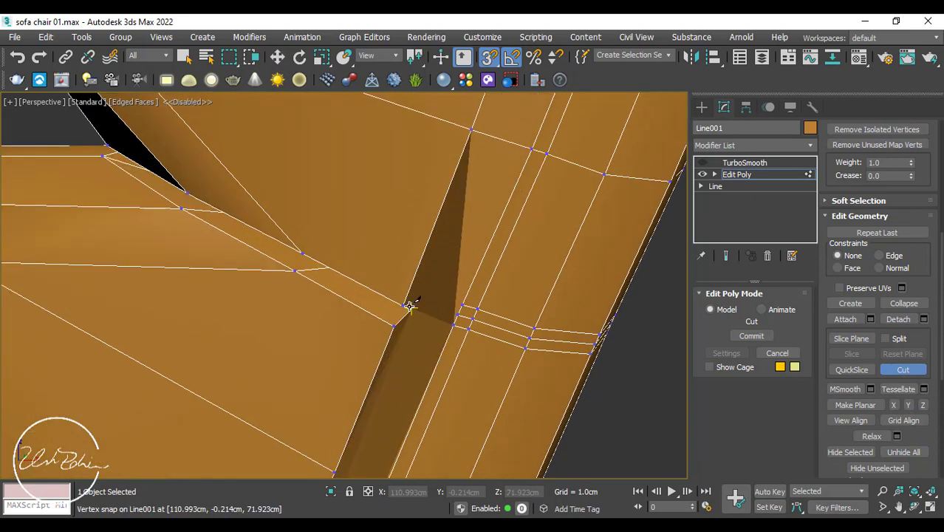
pyautogui.click(459, 297)
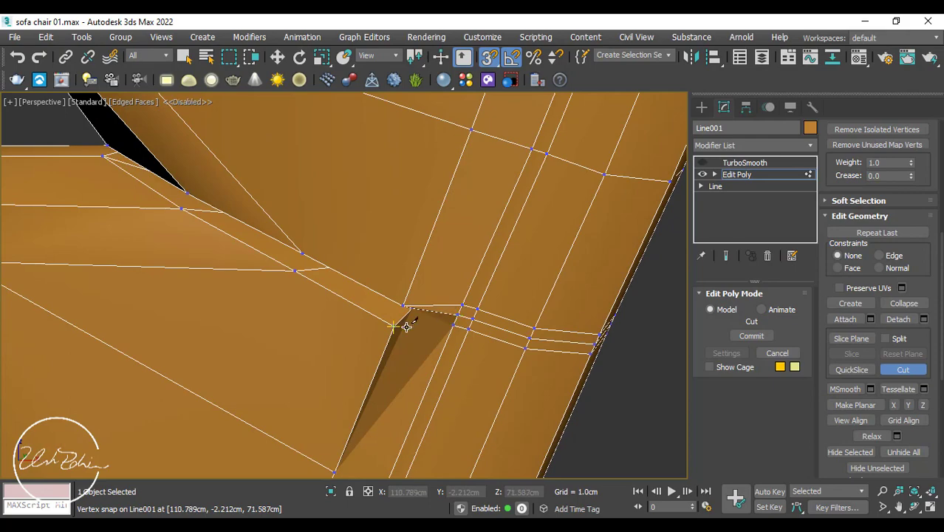
pyautogui.click(406, 327)
pyautogui.moveTo(453, 321)
pyautogui.keyDown('alt'); pyautogui.mouseDown(button='middle')
pyautogui.moveTo(427, 320)
pyautogui.moveTo(429, 216)
pyautogui.mouseUp(button='middle'); pyautogui.keyUp('alt')
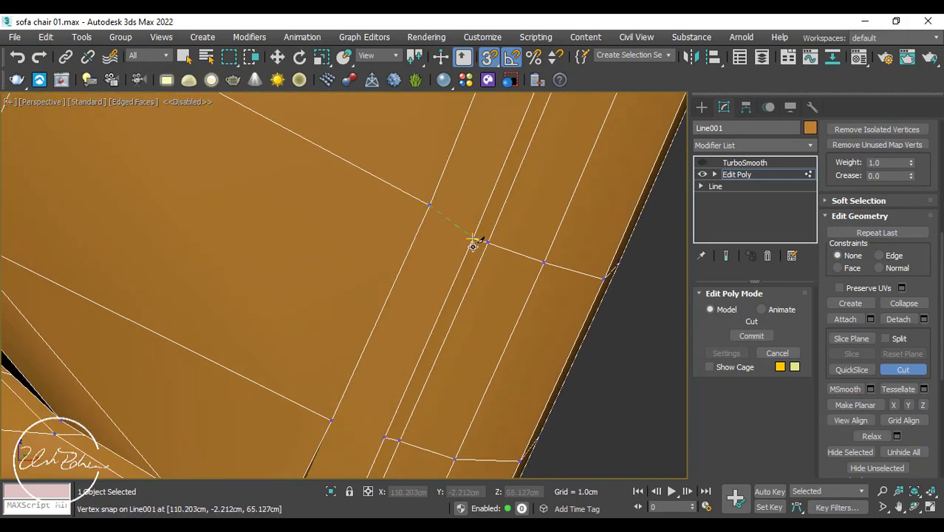
pyautogui.keyDown('alt'); pyautogui.moveTo(407, 250); pyautogui.dragTo(376, 176, button='middle'); pyautogui.keyUp('alt')
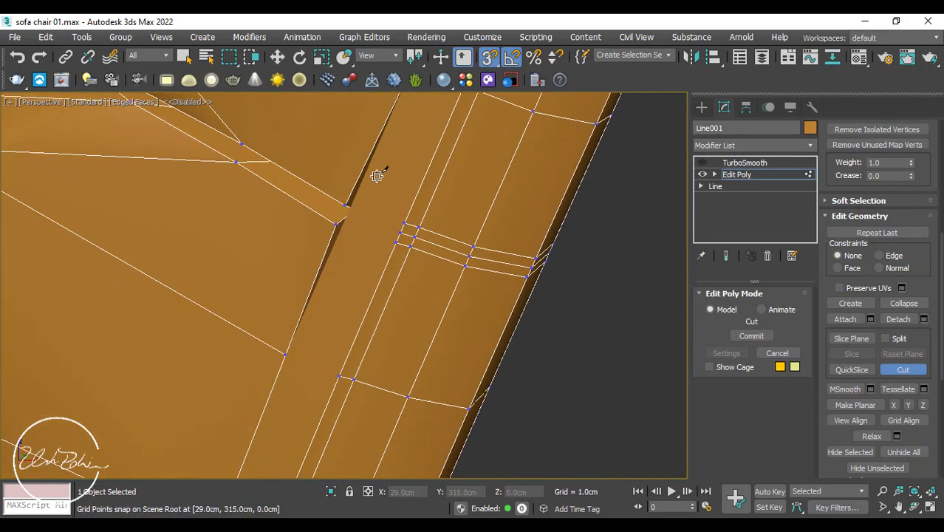
# Cut edges across the gap from the third back crease, including its hidden inner vertex, and the fourth back cushion to the rim strip
pyautogui.press('F3')
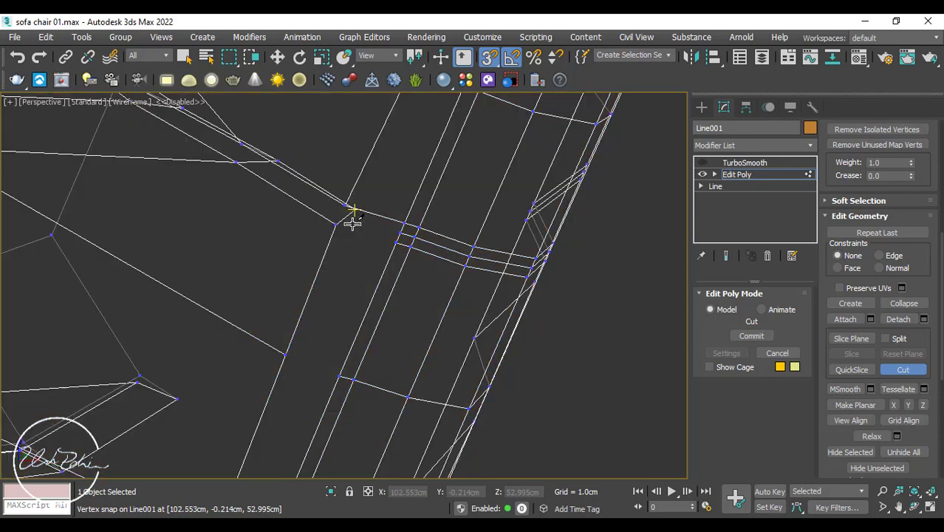
pyautogui.press('F3')
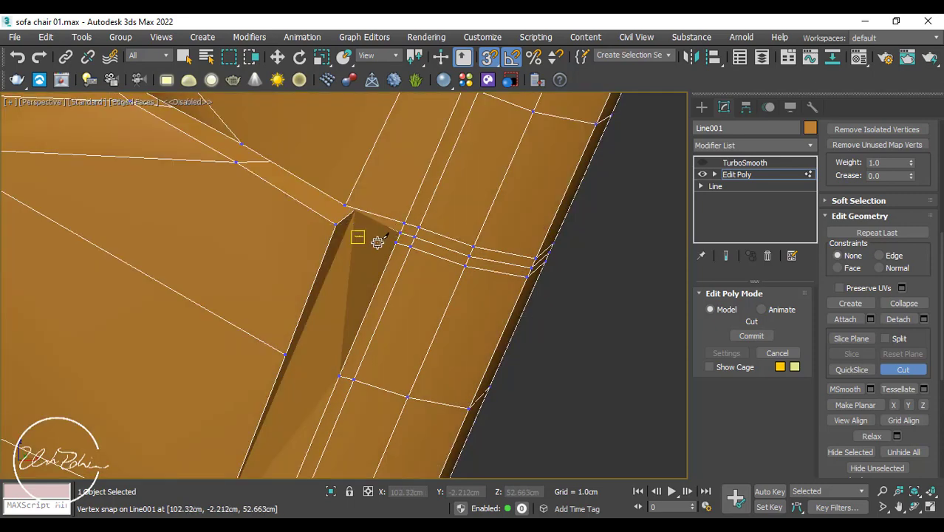
pyautogui.moveTo(381, 261); pyautogui.dragTo(342, 202, button='middle')
pyautogui.moveTo(397, 228); pyautogui.dragTo(318, 248, button='middle')
pyautogui.keyDown('alt'); pyautogui.moveTo(356, 280); pyautogui.dragTo(303, 186, button='middle'); pyautogui.keyUp('alt')
pyautogui.rightClick(328, 201)
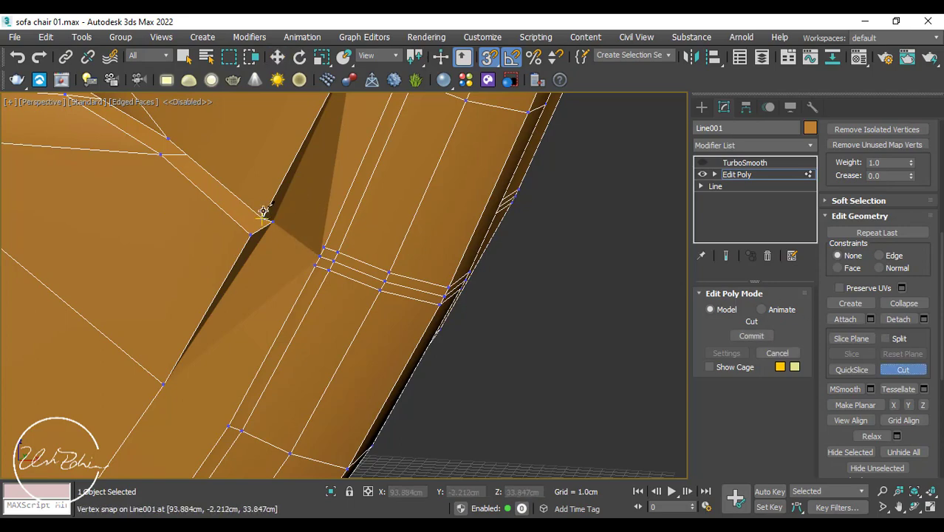
# Cut edges across the gap from the lowest back crease and the lowest back cushion's side vertices to the matching rim strip vertices
pyautogui.keyDown('alt'); pyautogui.moveTo(325, 238); pyautogui.dragTo(287, 256, button='middle'); pyautogui.keyUp('alt')
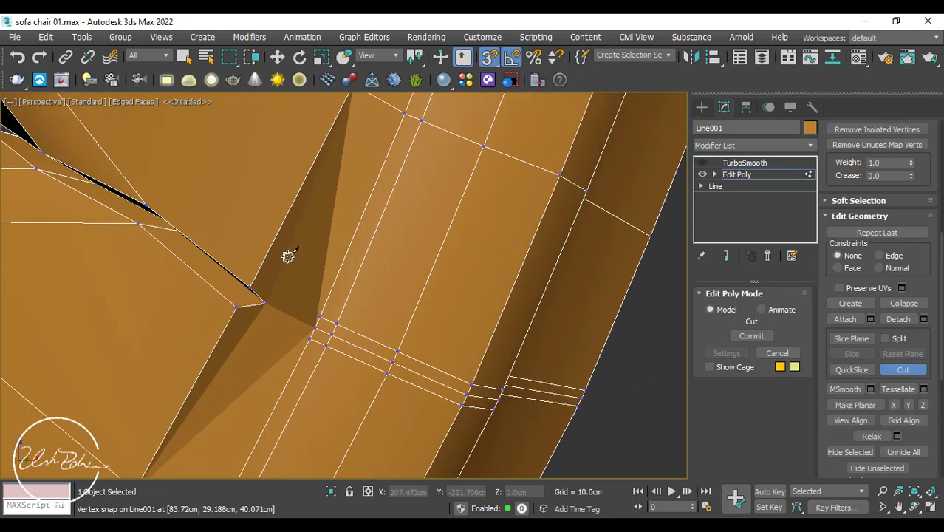
pyautogui.click(320, 311)
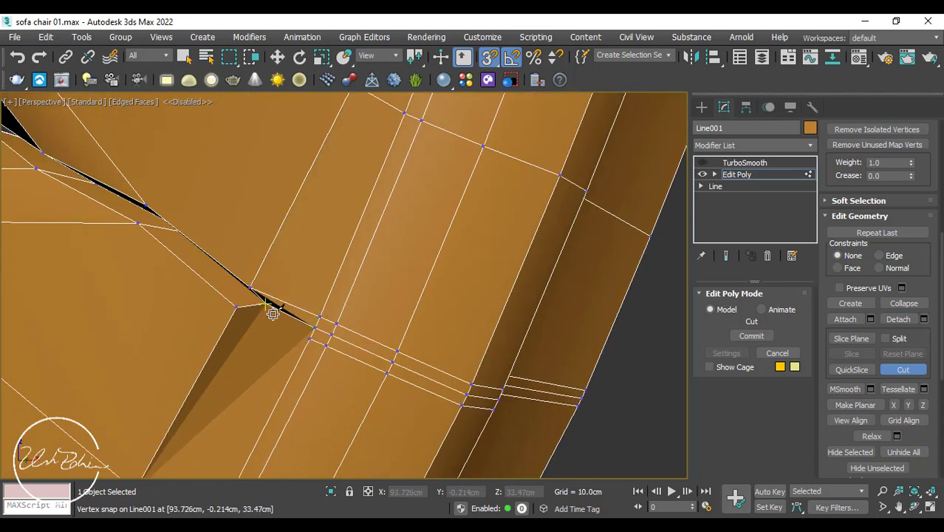
pyautogui.keyDown('alt'); pyautogui.moveTo(273, 319); pyautogui.dragTo(304, 236, button='middle'); pyautogui.keyUp('alt')
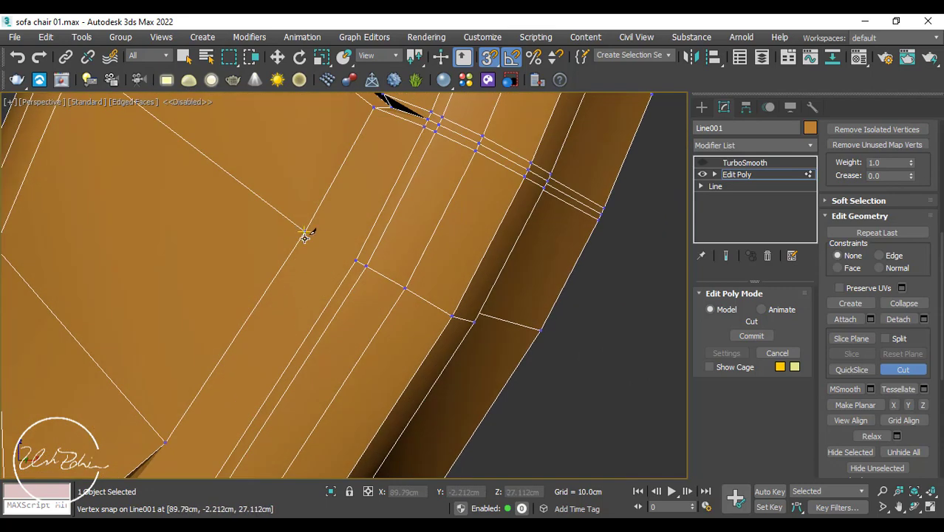
pyautogui.keyDown('alt'); pyautogui.moveTo(350, 260); pyautogui.dragTo(314, 251, button='middle'); pyautogui.keyUp('alt')
# Cut edges from the crease between backrest and seat and from the rear seat cushion's vertices to the rim strip
pyautogui.click(295, 236)
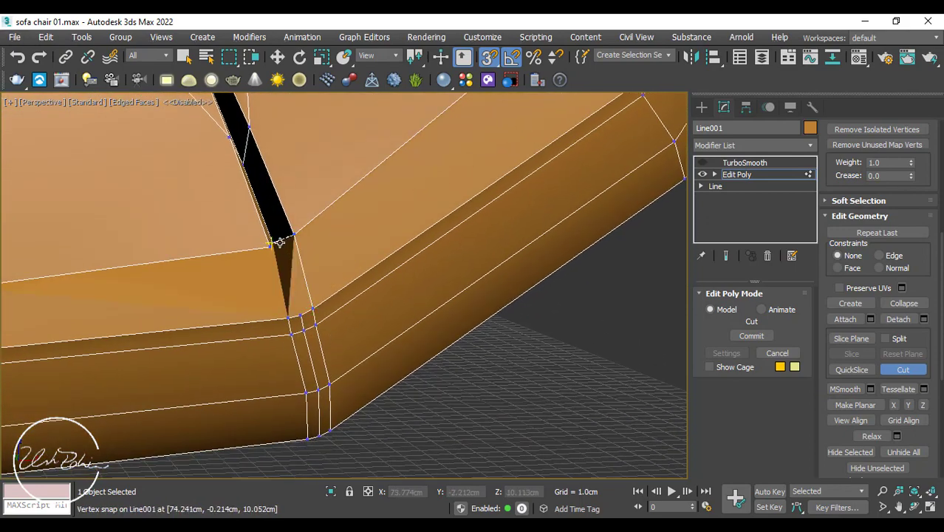
pyautogui.click(302, 314)
pyautogui.scroll(-2, 288, 314)
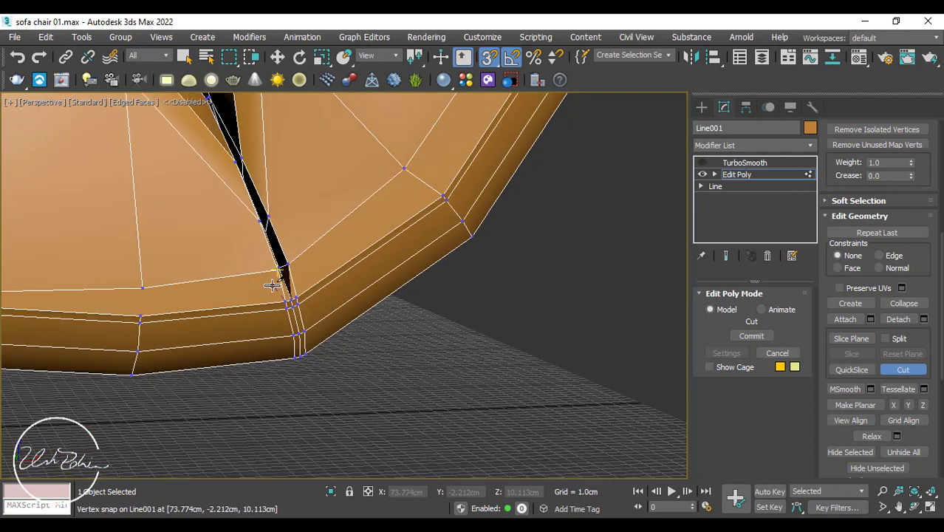
pyautogui.scroll(-3, 164, 291)
pyautogui.scroll(4, 180, 296)
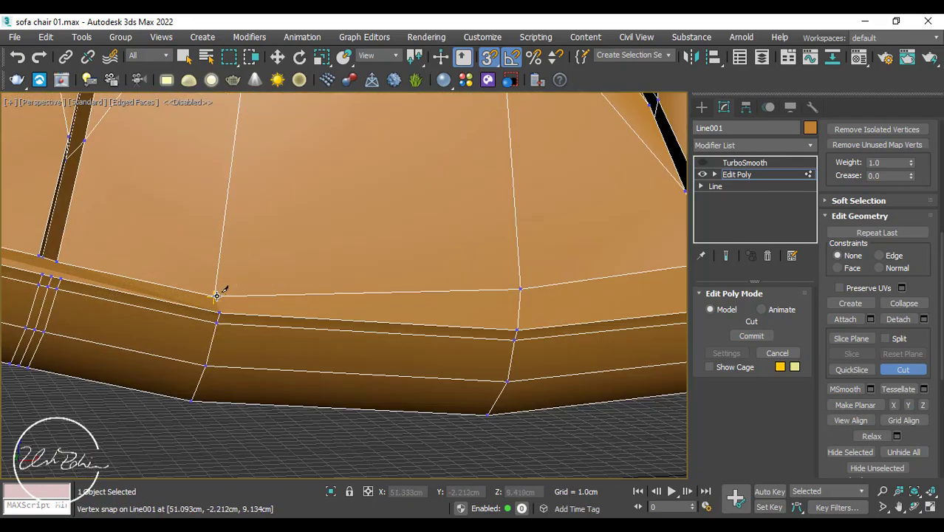
# Cut three edges from the crease between the rear and middle seat cushions, including its inner vertex, to the rim strip
pyautogui.scroll(3, 93, 279)
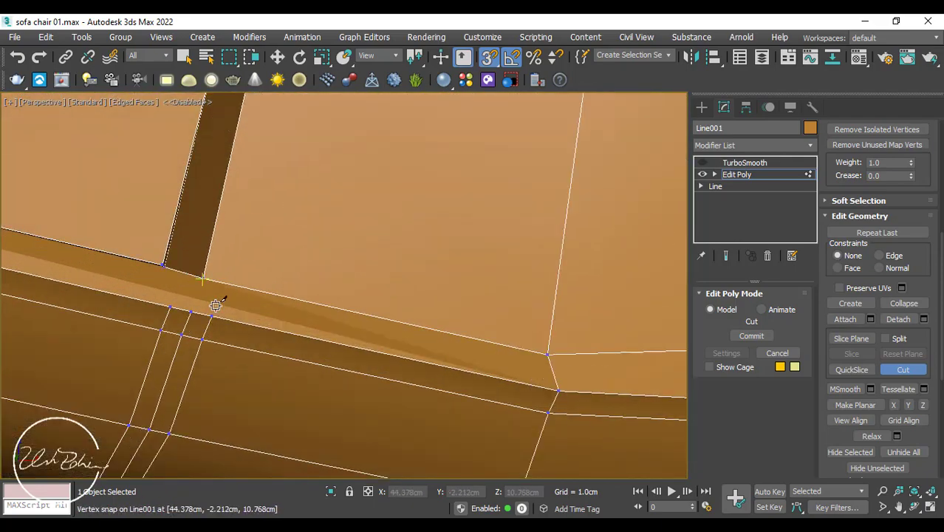
pyautogui.click(215, 305)
pyautogui.press('F3')
pyautogui.scroll(-2, 195, 288)
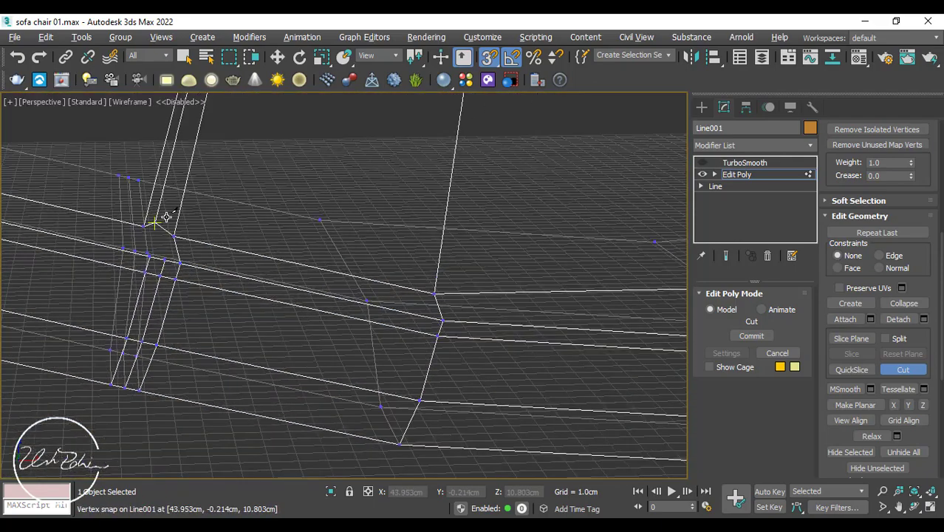
pyautogui.press('F3')
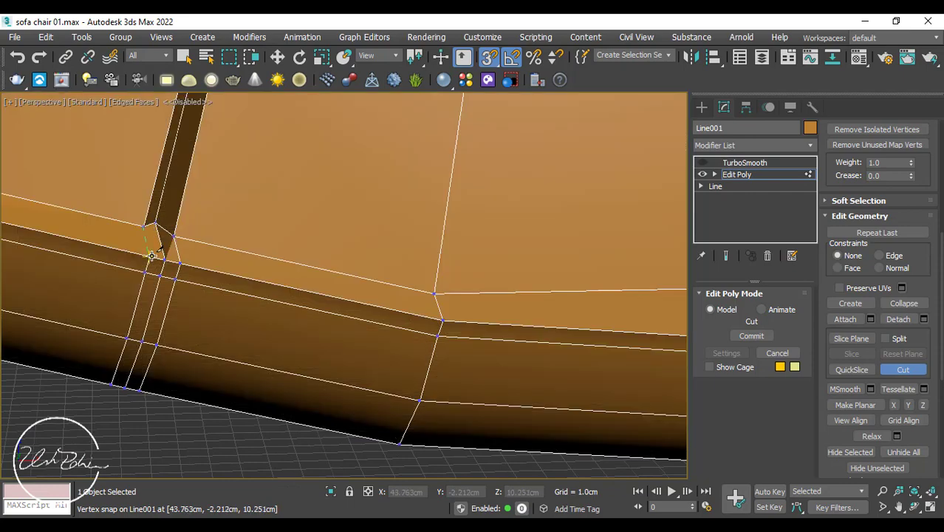
pyautogui.click(152, 255)
pyautogui.rightClick(152, 255)
pyautogui.scroll(-2, 152, 256)
# Cut edges from the middle seat cushion's vertices and the front seat crease to the matching rim strip vertices
pyautogui.moveTo(114, 225); pyautogui.dragTo(253, 246, button='middle')
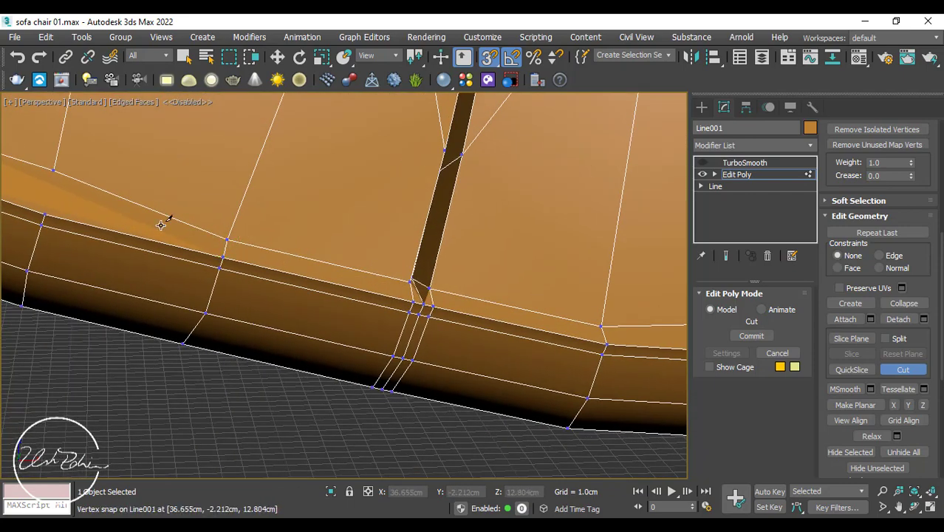
pyautogui.scroll(-2, 118, 211)
pyautogui.moveTo(153, 215); pyautogui.dragTo(410, 272, button='middle')
pyautogui.scroll(2, 376, 262)
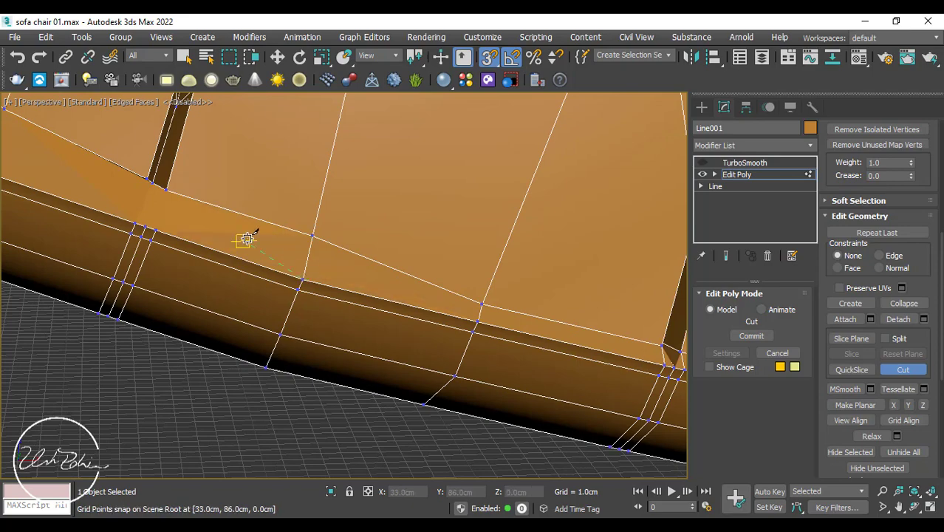
pyautogui.click(151, 185)
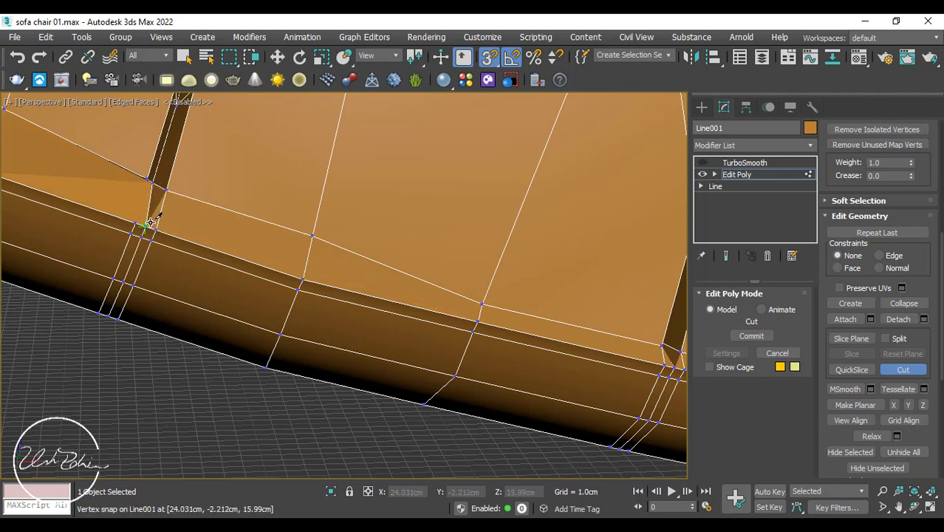
pyautogui.click(148, 180)
pyautogui.click(136, 218)
pyautogui.rightClick(135, 207)
# Cut edges across the remaining gap from the front seat cushion's side vertices to the rim strip vertices
pyautogui.moveTo(65, 166); pyautogui.dragTo(368, 259, button='middle')
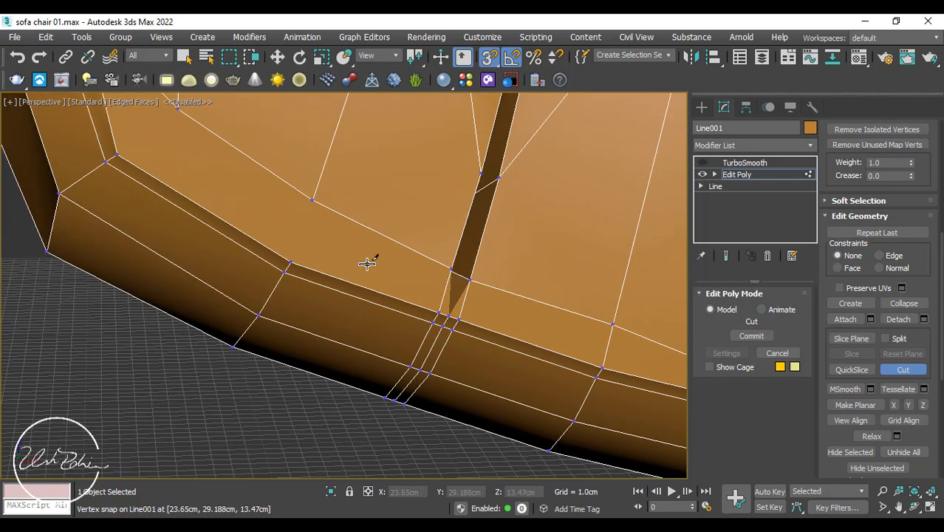
pyautogui.click(310, 201)
pyautogui.click(290, 264)
pyautogui.rightClick(289, 226)
pyautogui.moveTo(187, 160); pyautogui.dragTo(278, 317, button='middle')
pyautogui.scroll(-8, 253, 263)
# End the Cut tool, turn snapping off and leave vertex editing of the chair body
pyautogui.rightClick(352, 259)
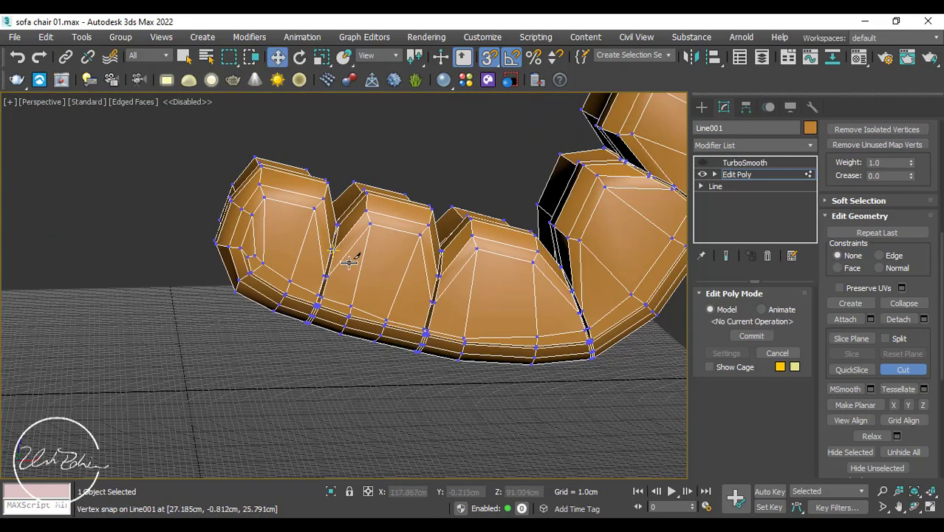
pyautogui.press('s')
pyautogui.scroll(-2, 410, 248)
pyautogui.moveTo(411, 247); pyautogui.dragTo(286, 283, button='middle')
pyautogui.scroll(-3, 346, 252)
pyautogui.press('1')
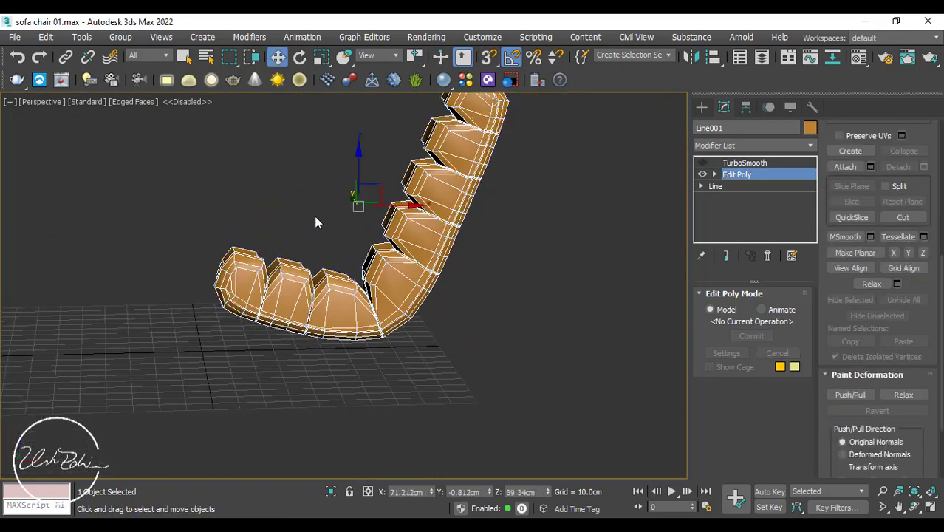
# Show the whole chair in the front view and deselect it
pyautogui.keyDown('alt'); pyautogui.moveTo(314, 215); pyautogui.dragTo(283, 234, button='middle'); pyautogui.keyUp('alt')
pyautogui.moveTo(334, 183); pyautogui.dragTo(517, 280, button='middle')
pyautogui.press('f')
pyautogui.scroll(-7, 544, 194)
pyautogui.moveTo(543, 198); pyautogui.dragTo(468, 362, button='middle')
pyautogui.click(596, 260)
pyautogui.moveTo(606, 219); pyautogui.dragTo(558, 256, button='middle')
# Start a Line spline at the top of the backrest and place points down along the back and under the seat to the front cushion
pyautogui.click(700, 108)
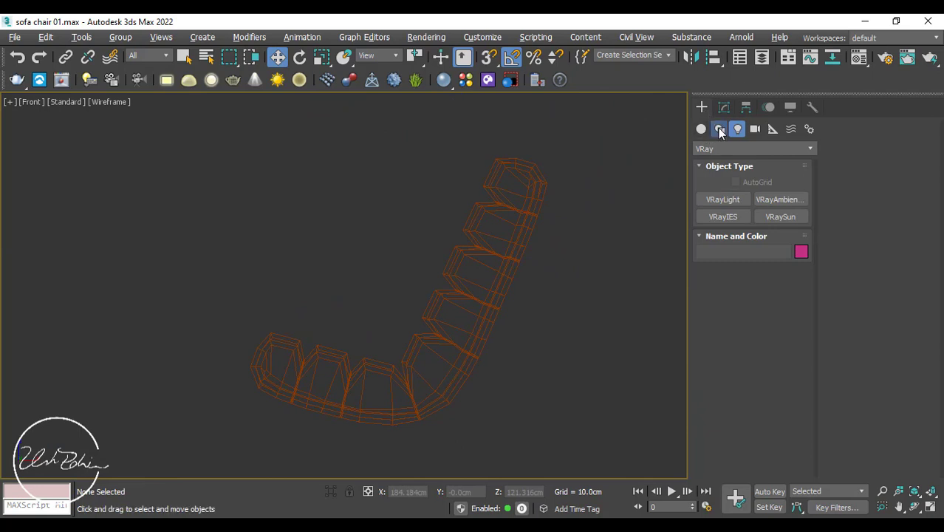
pyautogui.click(719, 130)
pyautogui.click(722, 217)
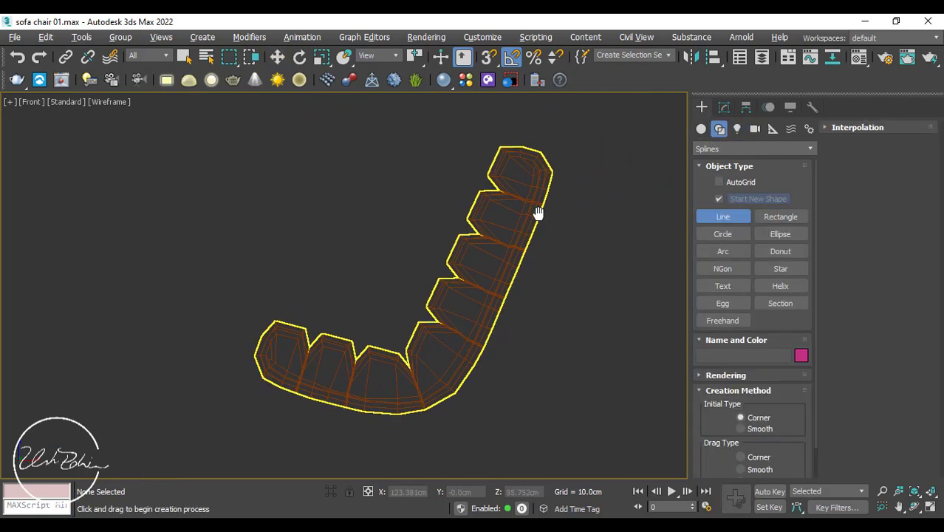
pyautogui.moveTo(538, 213); pyautogui.dragTo(541, 210, button='middle')
pyautogui.click(540, 171)
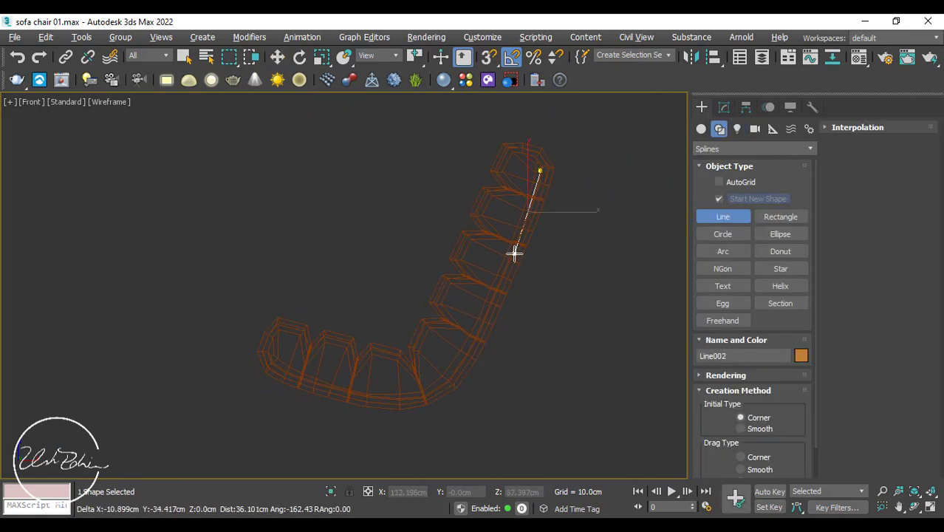
pyautogui.click(511, 253)
pyautogui.click(479, 334)
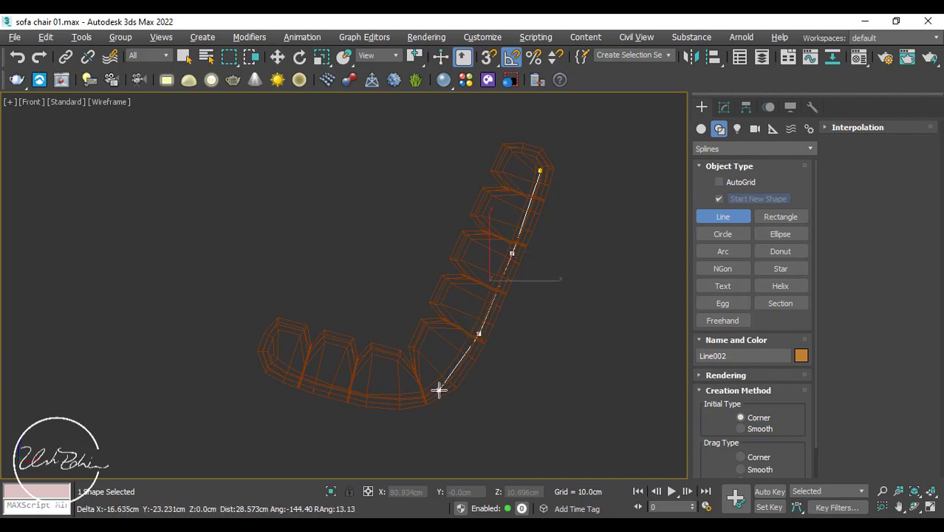
pyautogui.click(439, 388)
pyautogui.click(376, 400)
pyautogui.click(323, 385)
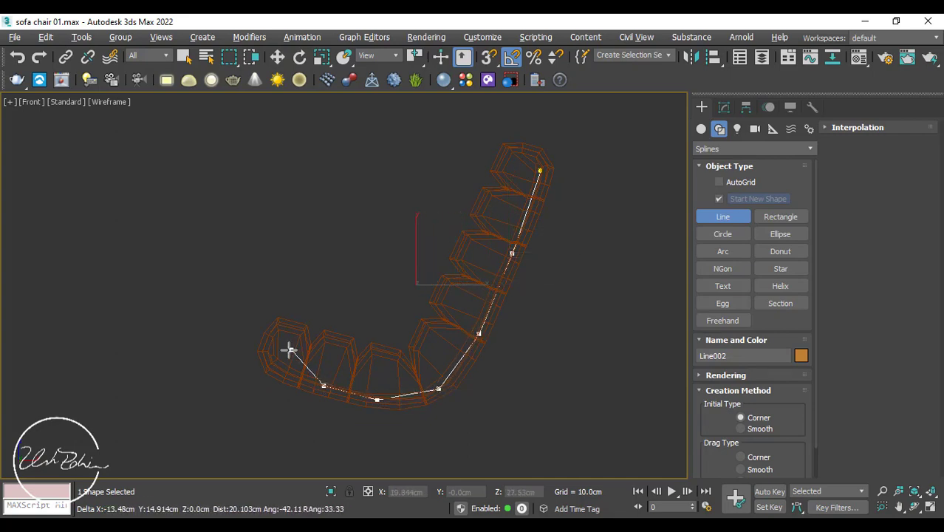
pyautogui.click(286, 351)
# Continue the spline up from the seat front, over in an armrest arc, across the backrest and down to a rear foot, then finish it
pyautogui.click(290, 292)
pyautogui.click(338, 262)
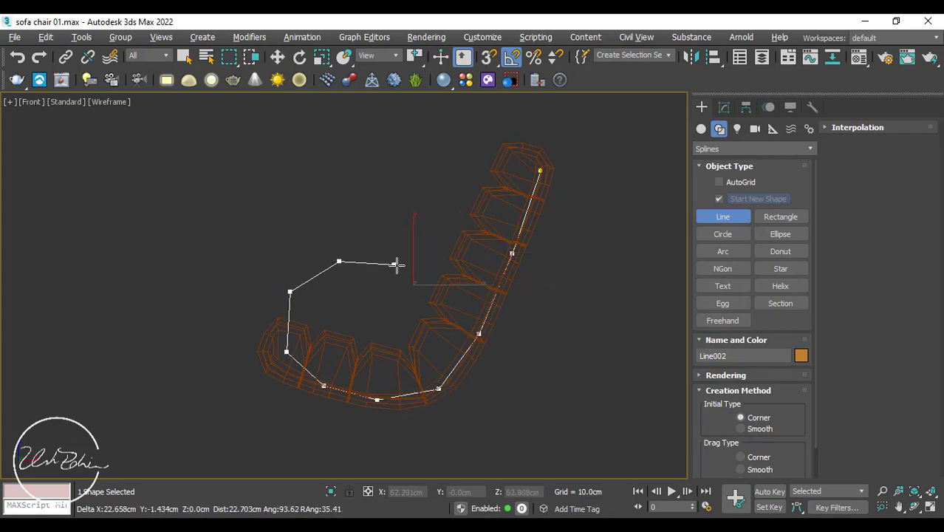
pyautogui.click(398, 266)
pyautogui.click(452, 299)
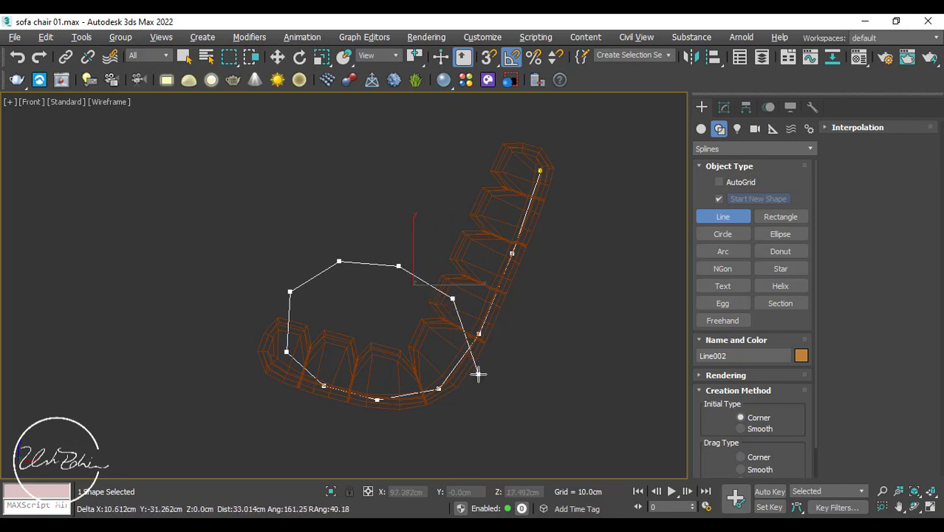
pyautogui.click(479, 374)
pyautogui.click(515, 429)
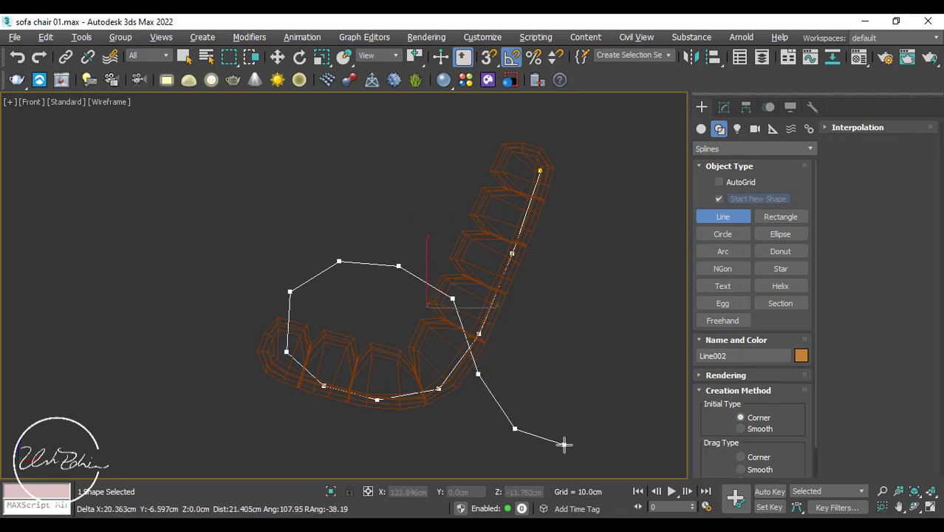
pyautogui.click(563, 444)
pyautogui.rightClick(563, 443)
# Convert all vertices of the new frame spline to Smooth
pyautogui.moveTo(573, 350); pyautogui.dragTo(561, 321, button='middle')
pyautogui.press('w')
pyautogui.press('1')
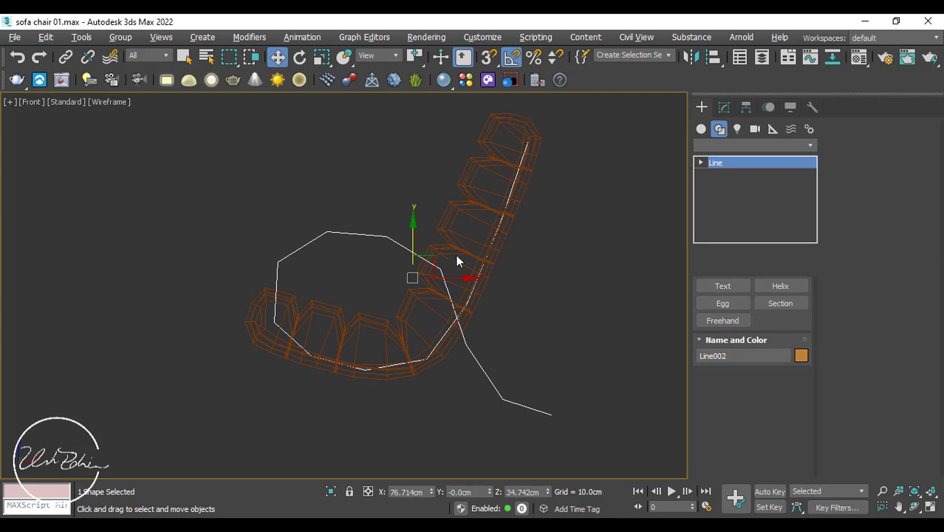
pyautogui.rightClick(405, 270)
pyautogui.click(373, 209)
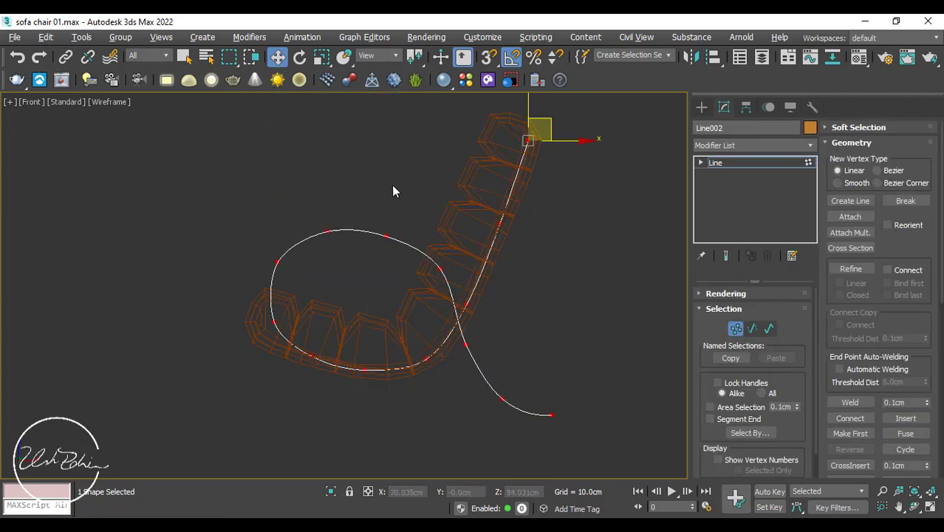
# Nudge the frame spline's top backrest vertex outward and shift the vertices at the seat front forward to even out the curve
pyautogui.moveTo(610, 153); pyautogui.dragTo(598, 179, button='middle')
pyautogui.scroll(3, 561, 184)
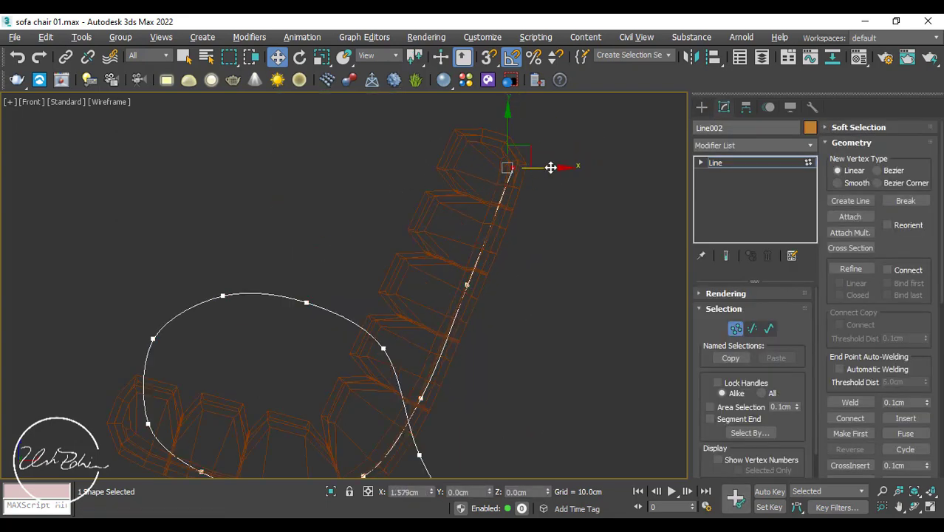
pyautogui.moveTo(476, 370); pyautogui.dragTo(533, 225, button='middle')
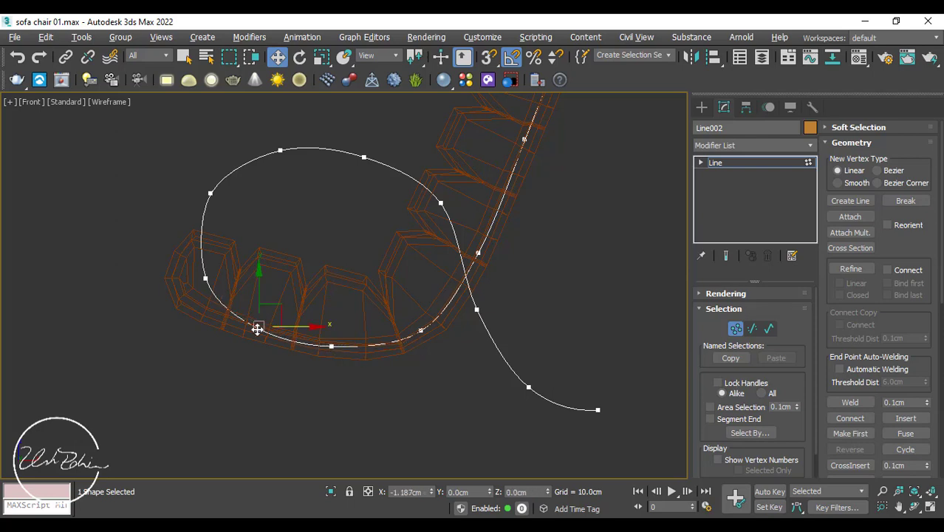
pyautogui.click(207, 278)
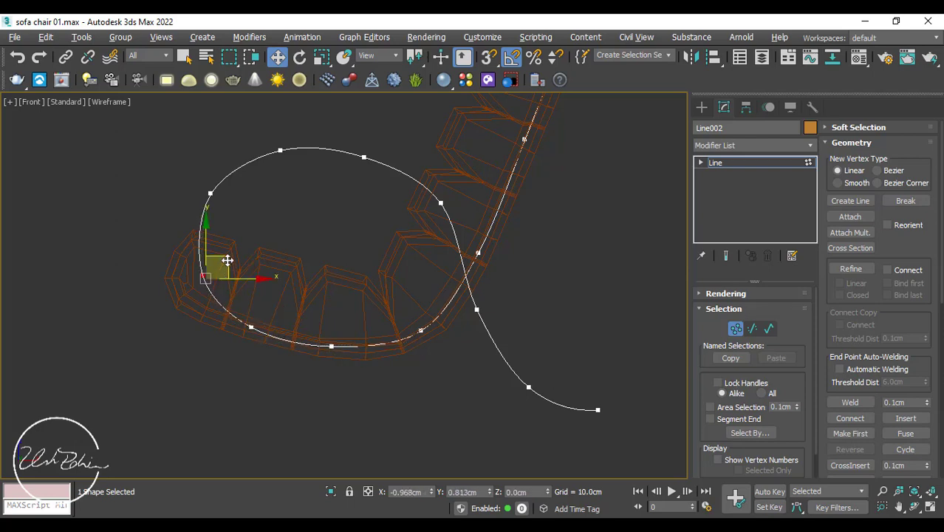
# Reposition the armrest arc's vertices slightly so the loop from the seat front to the backrest becomes rounder
pyautogui.moveTo(255, 198); pyautogui.dragTo(263, 254, button='middle')
pyautogui.click(220, 249)
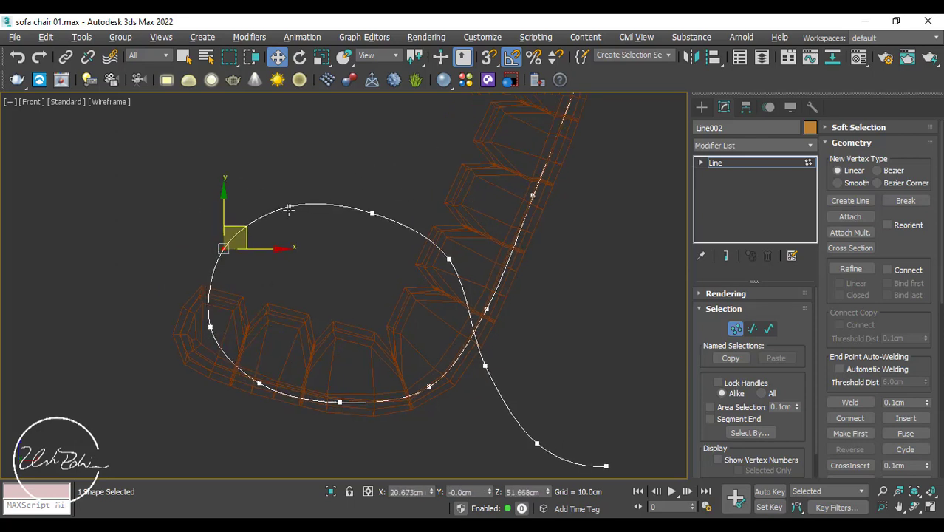
pyautogui.click(289, 207)
pyautogui.click(372, 213)
pyautogui.moveTo(401, 191); pyautogui.dragTo(408, 189)
pyautogui.click(448, 260)
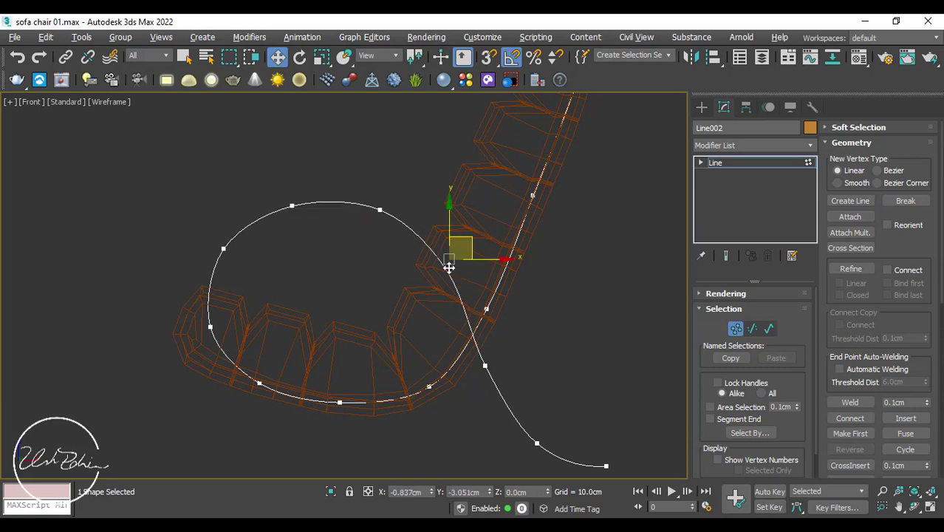
# Raise the rear foot's end vertex and the leg vertex before it to flatten the foot curve
pyautogui.moveTo(494, 332); pyautogui.dragTo(468, 303, button='middle')
pyautogui.click(460, 336)
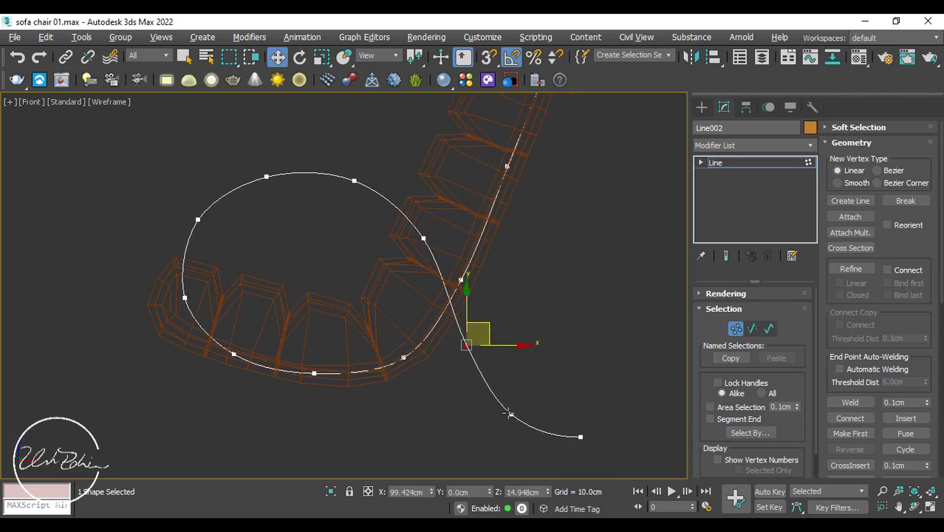
pyautogui.moveTo(510, 414); pyautogui.dragTo(507, 405)
pyautogui.click(581, 437)
pyautogui.moveTo(588, 415); pyautogui.dragTo(590, 399)
pyautogui.click(506, 405)
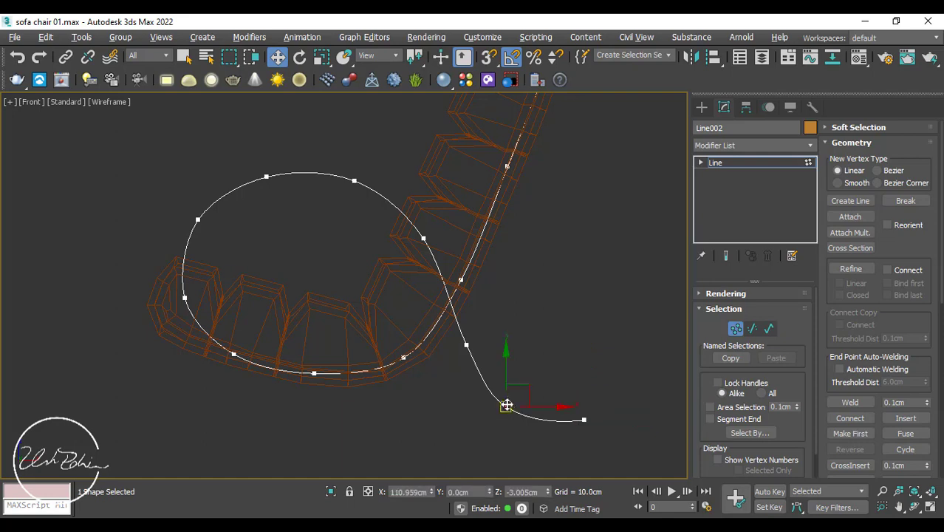
pyautogui.moveTo(519, 382); pyautogui.dragTo(519, 380)
# Shift the leg vertex just below the spline crossing inward and raise the lower leg vertex to smooth the leg
pyautogui.click(466, 344)
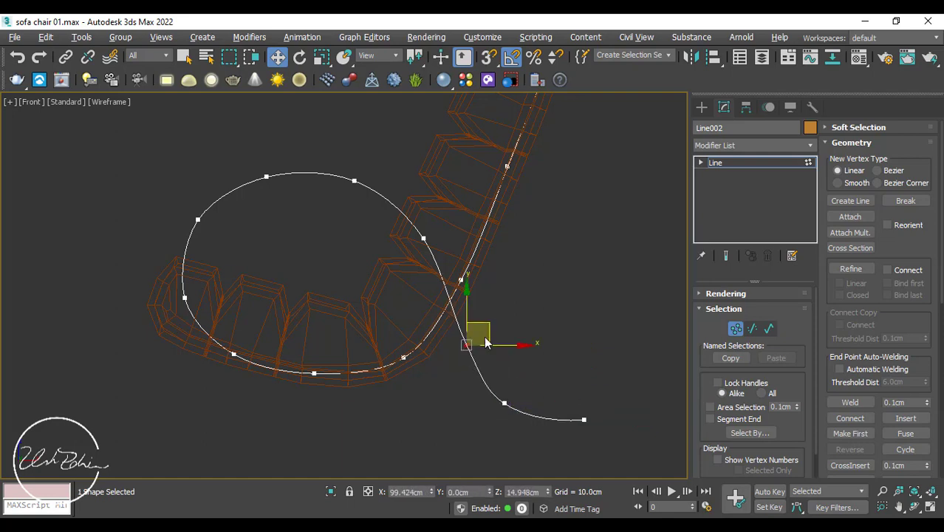
pyautogui.moveTo(488, 328); pyautogui.dragTo(482, 326)
pyautogui.scroll(2, 484, 329)
pyautogui.moveTo(500, 322); pyautogui.dragTo(421, 305, button='middle')
pyautogui.scroll(-2, 422, 305)
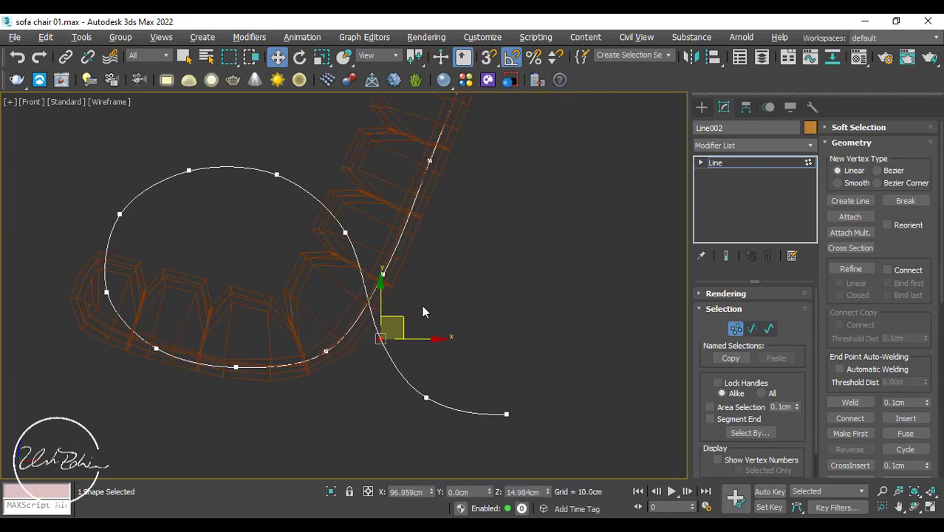
pyautogui.click(426, 398)
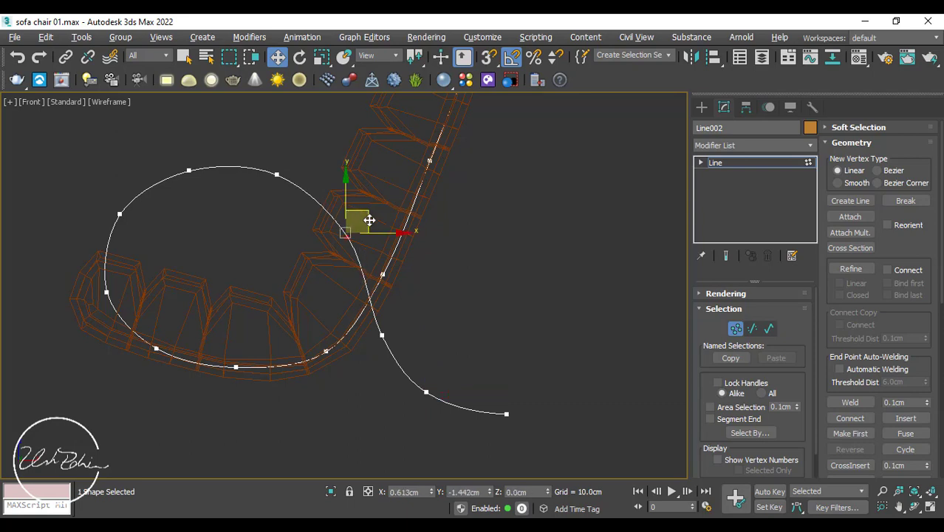
# Lower the two rear armrest vertices slightly and nudge the vertex at the seat's rear bend
pyautogui.moveTo(366, 223); pyautogui.dragTo(366, 224)
pyautogui.click(274, 169)
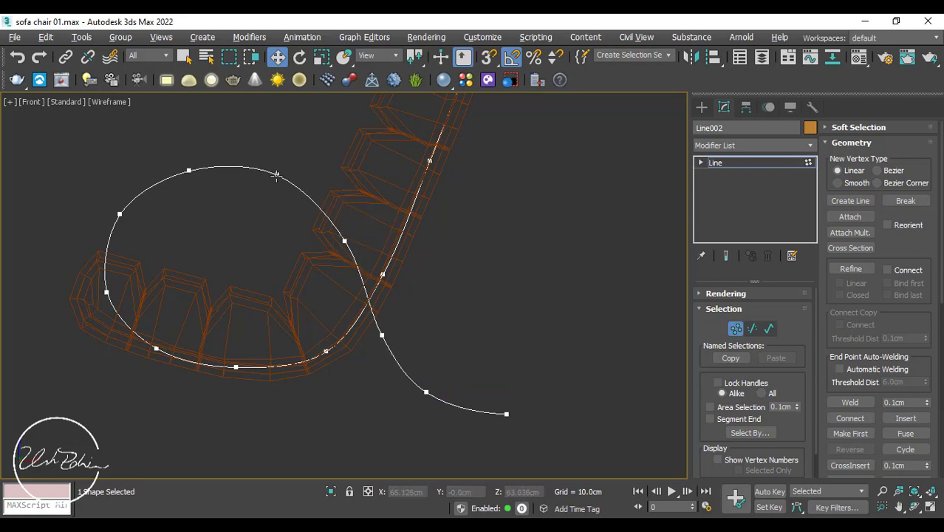
pyautogui.click(276, 175)
pyautogui.moveTo(280, 149); pyautogui.dragTo(280, 152)
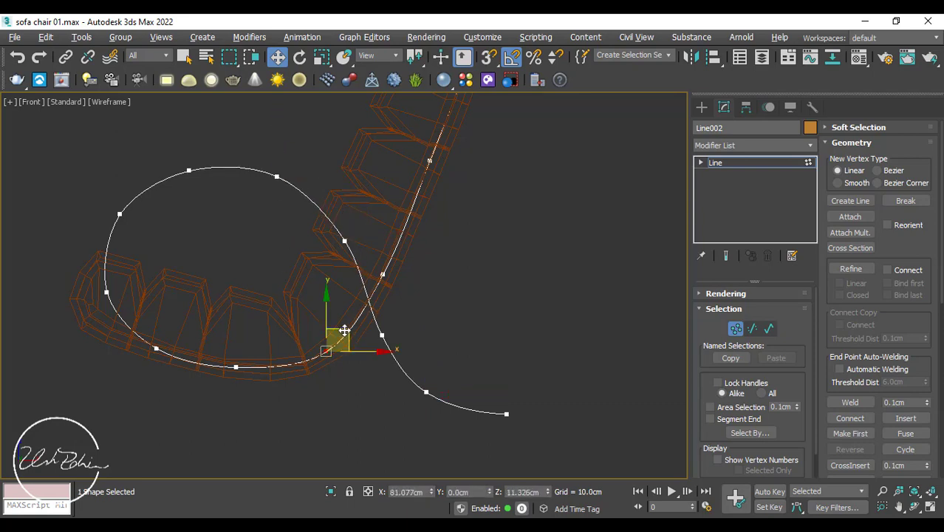
pyautogui.scroll(-2, 258, 311)
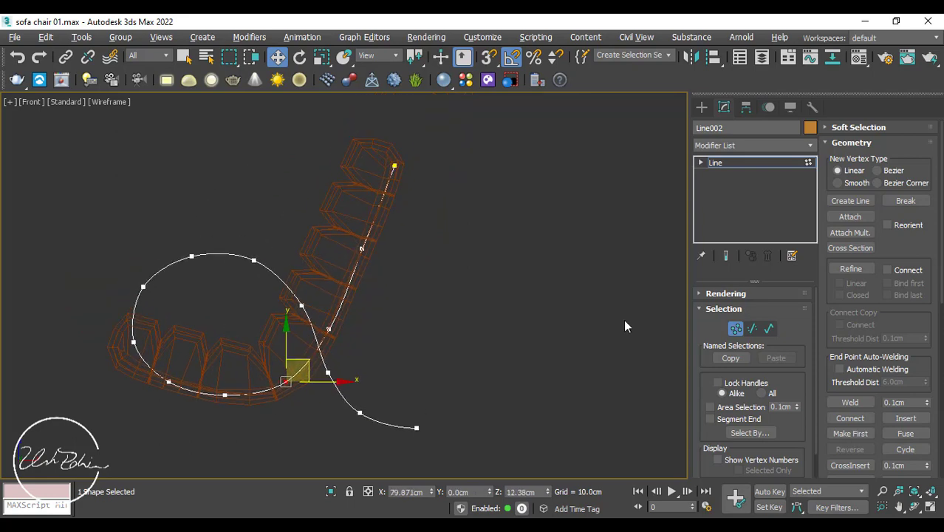
# Leave vertex editing and draw a Rectangle spline about 20 cm by 52 cm beside the chair
pyautogui.click(736, 328)
pyautogui.click(702, 107)
pyautogui.click(780, 216)
pyautogui.moveTo(438, 264); pyautogui.dragTo(551, 285)
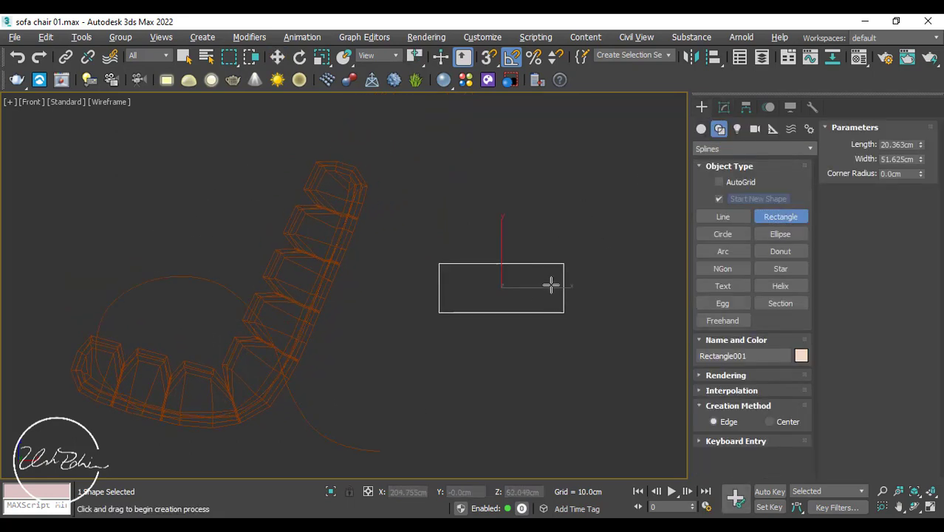
# Set the rectangle's length to 6 cm, width to 8 cm and corner radius to 1 cm
pyautogui.click(724, 107)
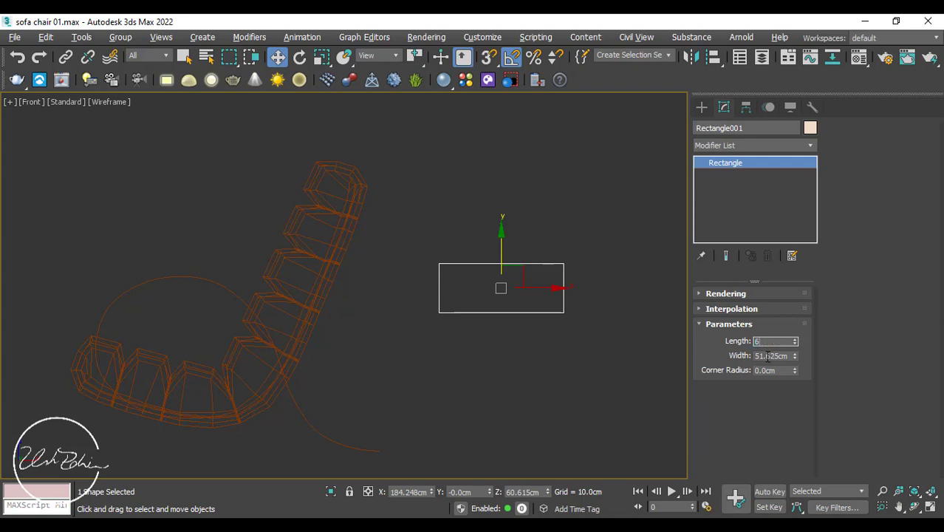
pyautogui.press('Tab')
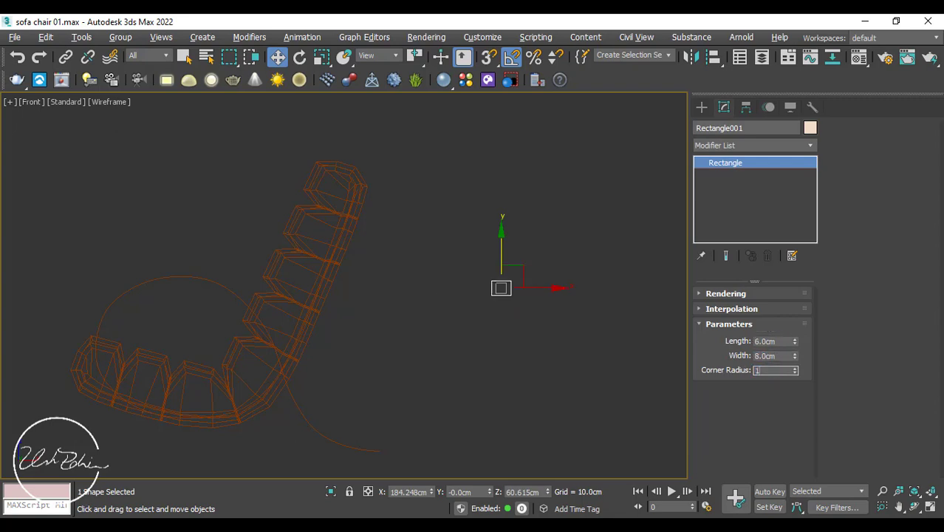
pyautogui.scroll(1, 484, 274)
pyautogui.scroll(-4, 480, 275)
# Select the frame spline and apply a Sweep modifier in the perspective view, using the rectangle as its custom section
pyautogui.moveTo(424, 350); pyautogui.dragTo(359, 424)
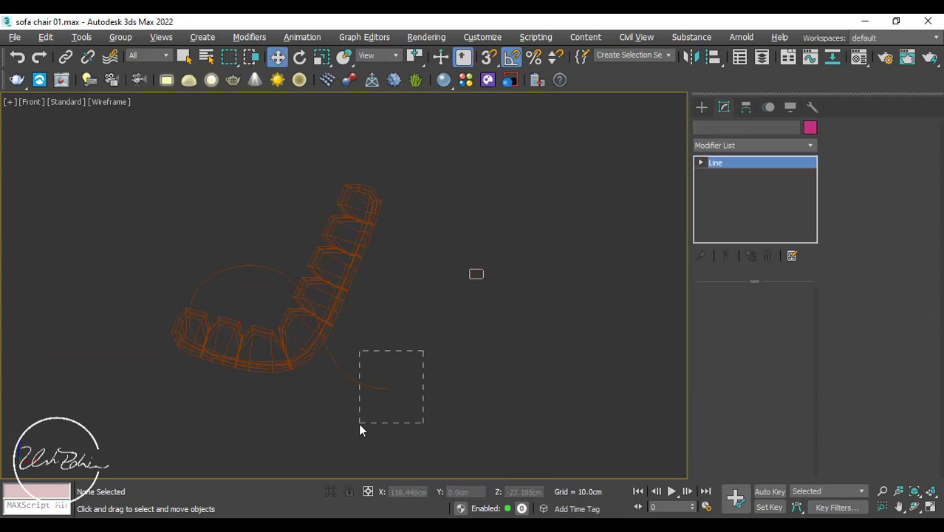
pyautogui.hotkey('alt', 'w')
pyautogui.middleClick(479, 359)
pyautogui.hotkey('alt', 'w')
pyautogui.keyDown('alt'); pyautogui.moveTo(479, 359); pyautogui.dragTo(497, 330, button='middle'); pyautogui.keyUp('alt')
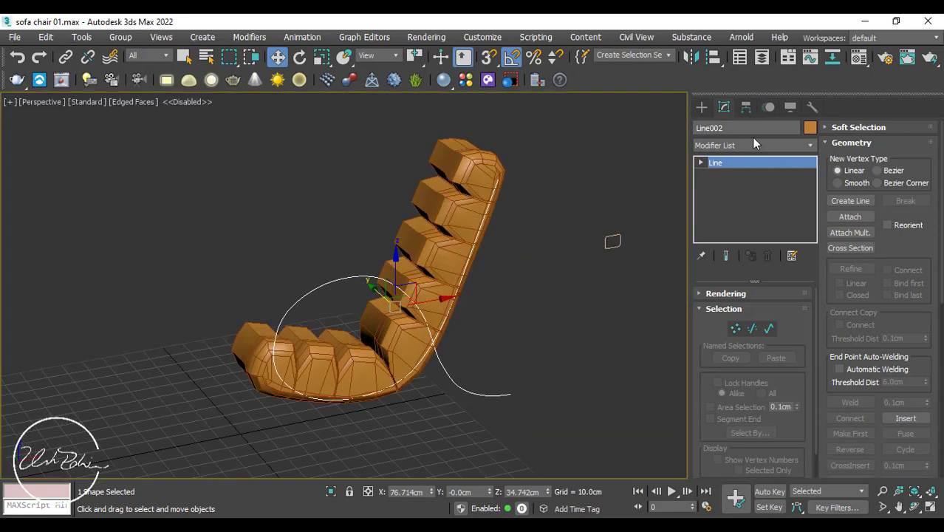
pyautogui.click(752, 144)
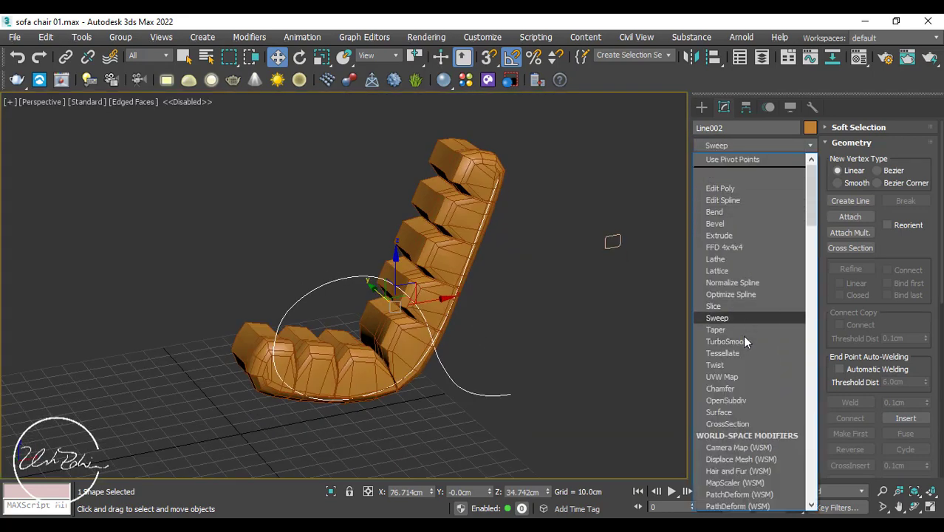
pyautogui.click(744, 317)
pyautogui.click(710, 369)
pyautogui.click(721, 406)
pyautogui.click(612, 242)
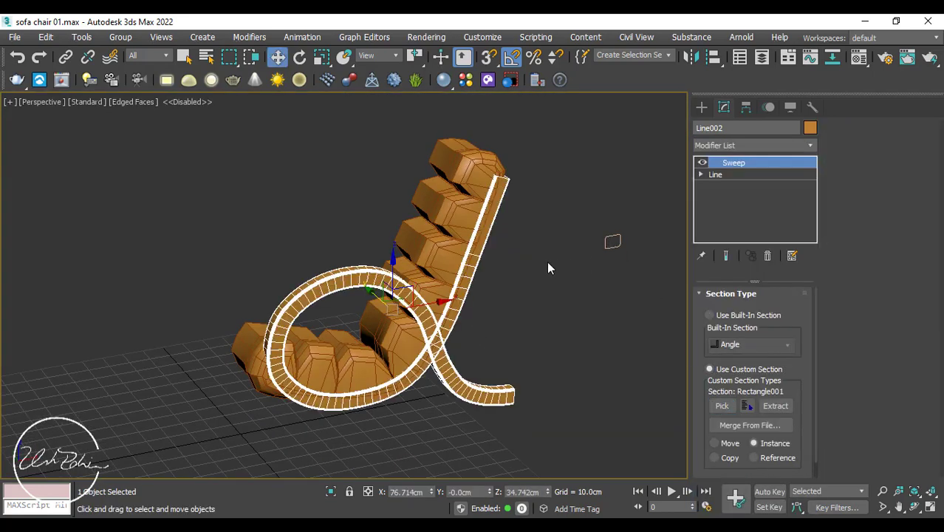
# Change the swept frame's object color to dark gray
pyautogui.moveTo(550, 266); pyautogui.dragTo(489, 299, button='middle')
pyautogui.click(809, 128)
pyautogui.click(370, 308)
pyautogui.click(541, 343)
pyautogui.keyDown('alt'); pyautogui.moveTo(488, 300); pyautogui.dragTo(471, 289, button='middle'); pyautogui.keyUp('alt')
# In the front view, edit the frame's Line vertices and move the two upper backrest vertices inward toward the cushions
pyautogui.hotkey('alt', 'w')
pyautogui.middleClick(497, 181)
pyautogui.hotkey('alt', 'w')
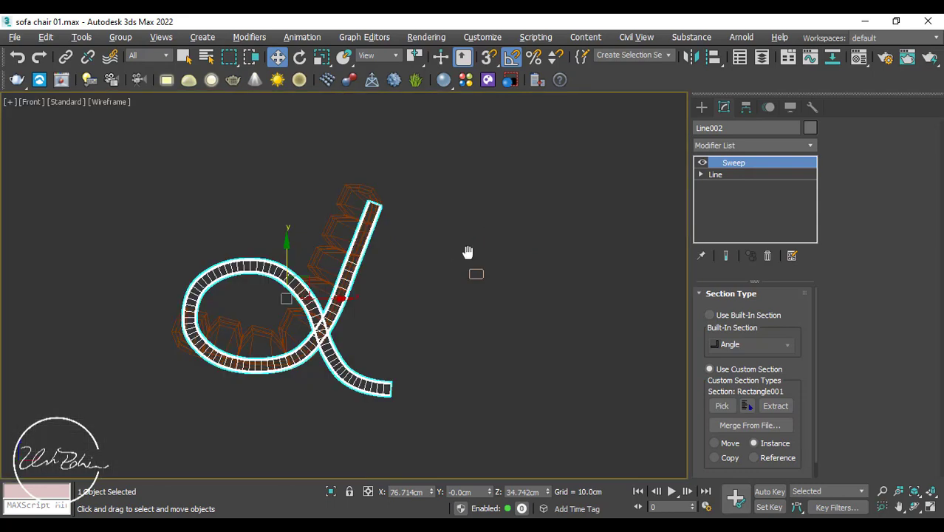
pyautogui.moveTo(468, 253); pyautogui.dragTo(561, 255, button='middle')
pyautogui.scroll(2, 561, 255)
pyautogui.click(713, 175)
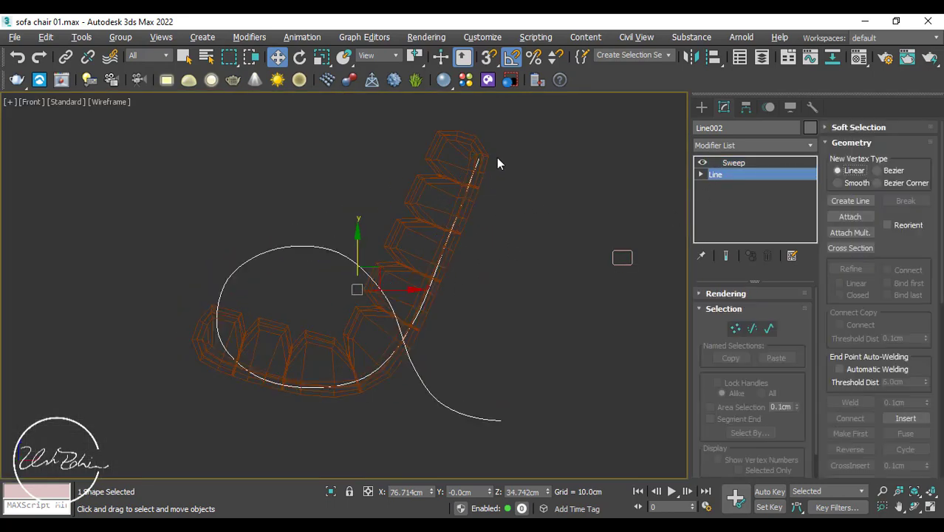
pyautogui.press('1')
pyautogui.click(480, 157)
pyautogui.moveTo(517, 157); pyautogui.dragTo(513, 158)
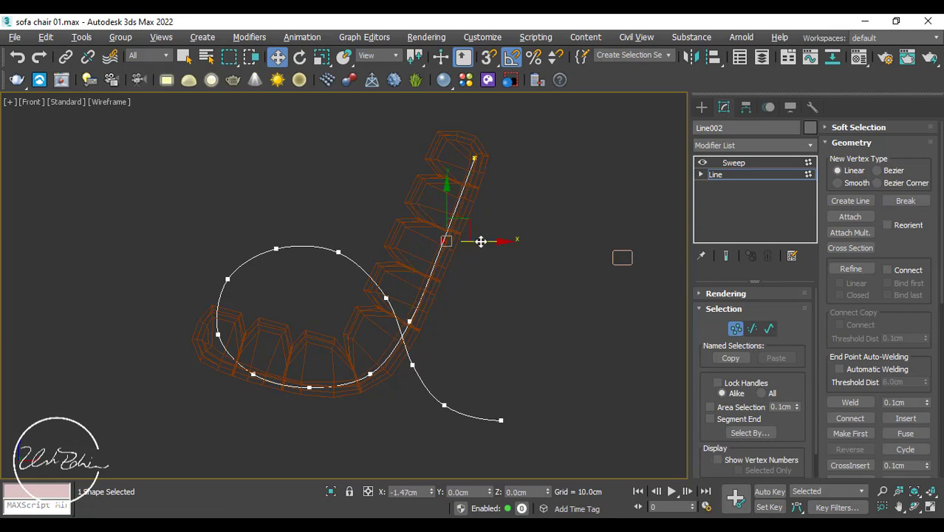
pyautogui.moveTo(481, 241); pyautogui.dragTo(478, 242)
# Raise the spline vertices along the seat's underside and front so the frame follows the cushions more closely
pyautogui.moveTo(418, 324); pyautogui.dragTo(438, 302, button='middle')
pyautogui.click(389, 351)
pyautogui.scroll(4, 401, 337)
pyautogui.moveTo(400, 339); pyautogui.dragTo(411, 308, button='middle')
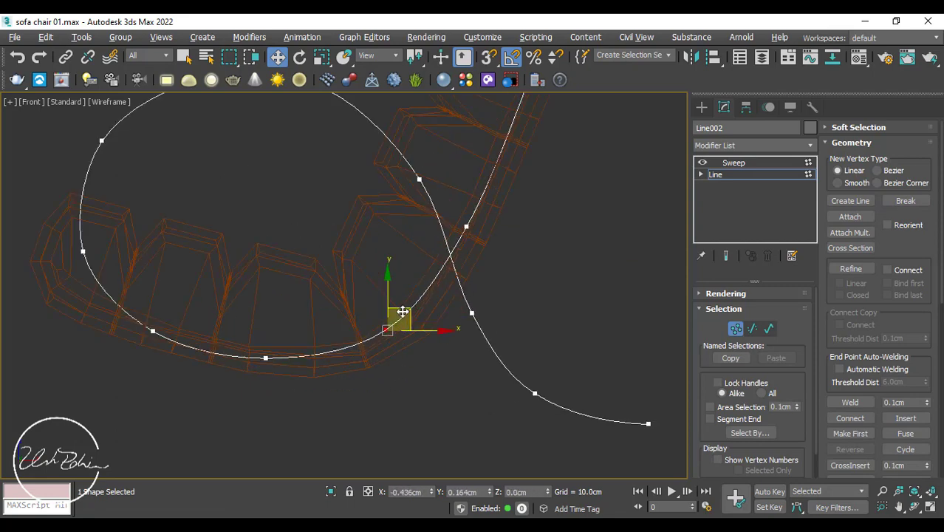
pyautogui.moveTo(403, 312); pyautogui.dragTo(400, 311)
pyautogui.click(266, 357)
pyautogui.moveTo(285, 331); pyautogui.dragTo(282, 329)
pyautogui.click(152, 331)
pyautogui.moveTo(169, 306); pyautogui.dragTo(168, 294)
pyautogui.click(262, 357)
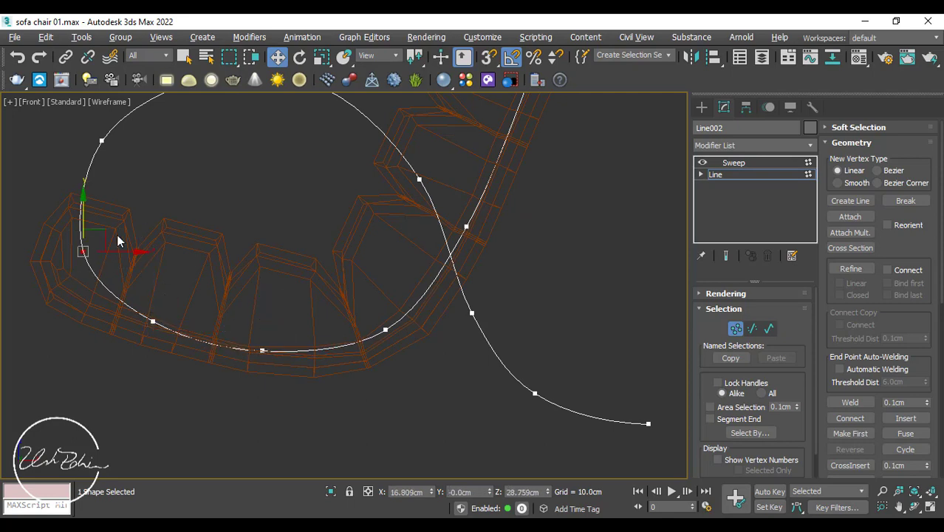
pyautogui.moveTo(118, 240); pyautogui.dragTo(114, 226)
# Move the armrest arc's front vertex and the seat-front vertex inward toward the chair
pyautogui.moveTo(110, 109); pyautogui.dragTo(153, 278, button='middle')
pyautogui.click(144, 309)
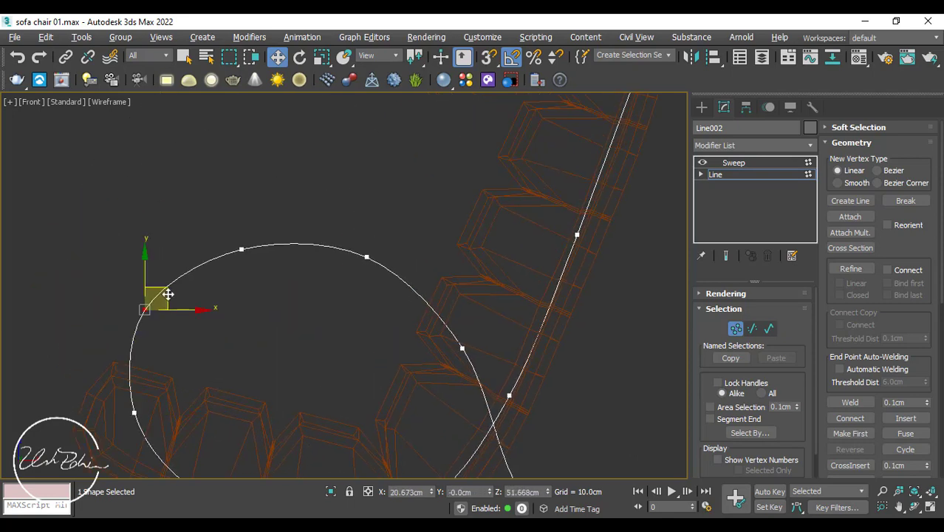
pyautogui.moveTo(168, 292); pyautogui.dragTo(179, 289)
pyautogui.scroll(-4, 405, 303)
pyautogui.scroll(2, 290, 343)
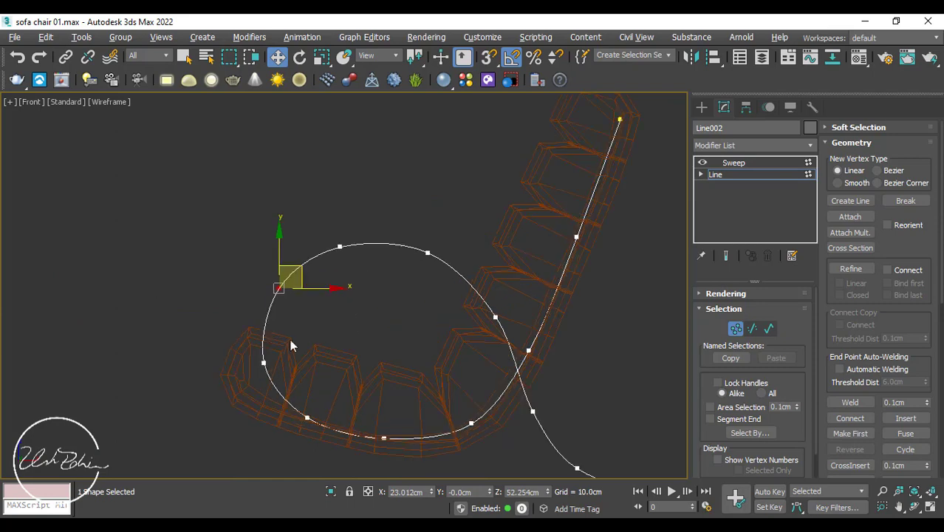
pyautogui.click(263, 363)
pyautogui.moveTo(303, 365); pyautogui.dragTo(307, 365)
# Check the swept foot up close, raise the spline's foot end vertex to level the tip, and return to the Sweep
pyautogui.moveTo(453, 313); pyautogui.dragTo(382, 276, button='middle')
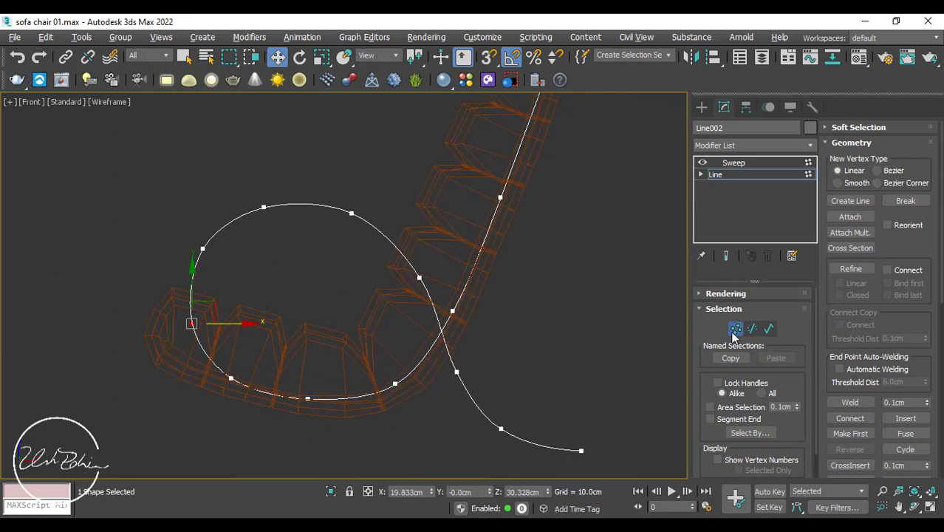
pyautogui.click(739, 163)
pyautogui.moveTo(590, 189); pyautogui.dragTo(516, 184, button='middle')
pyautogui.scroll(3, 481, 412)
pyautogui.scroll(-1, 481, 411)
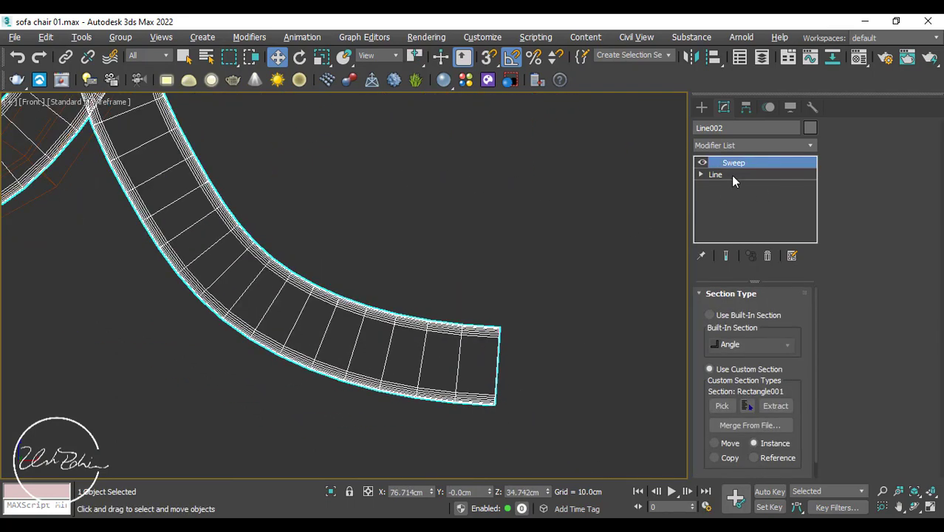
pyautogui.click(731, 175)
pyautogui.press('1')
pyautogui.moveTo(519, 336); pyautogui.dragTo(477, 398)
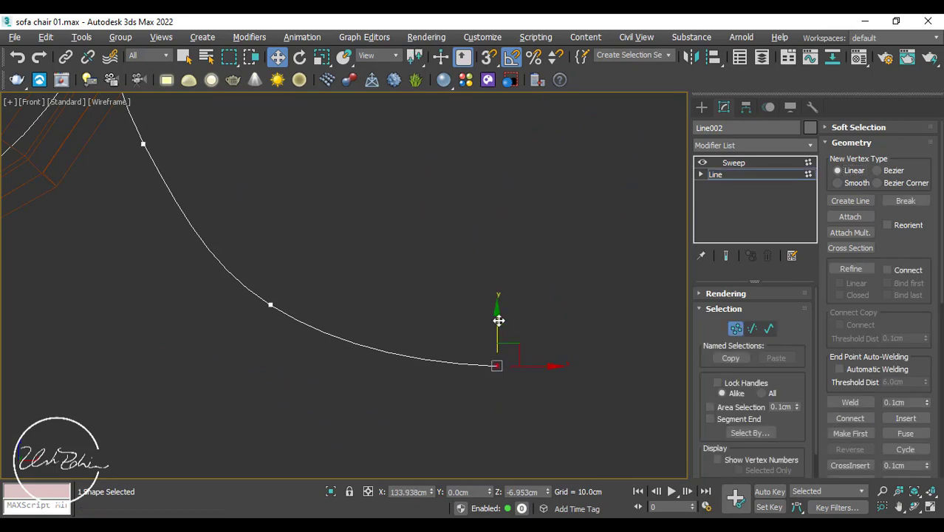
pyautogui.moveTo(498, 320); pyautogui.dragTo(498, 311)
pyautogui.click(730, 163)
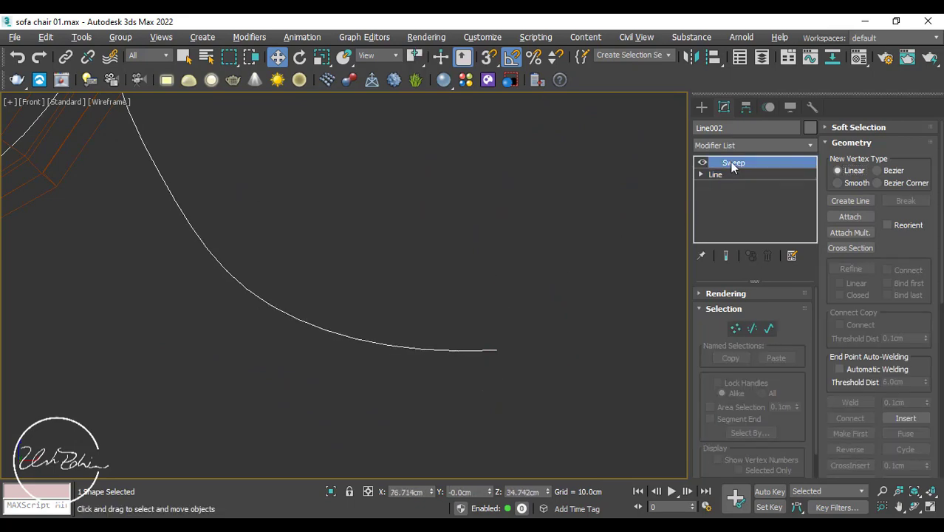
# Move the spline vertex at the seat's rear bend inward and slightly up, then return to the Sweep
pyautogui.scroll(1, 488, 389)
pyautogui.scroll(-3, 531, 373)
pyautogui.scroll(-4, 547, 357)
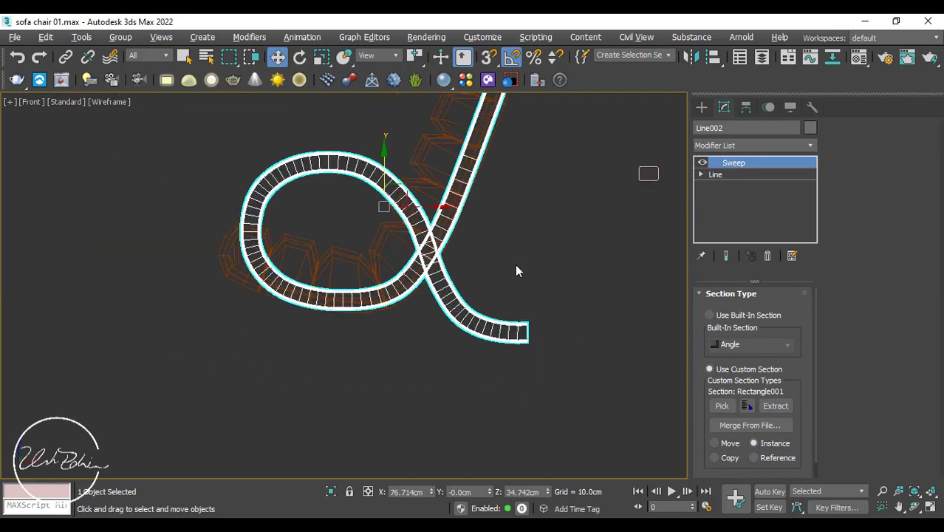
pyautogui.click(714, 174)
pyautogui.scroll(5, 452, 332)
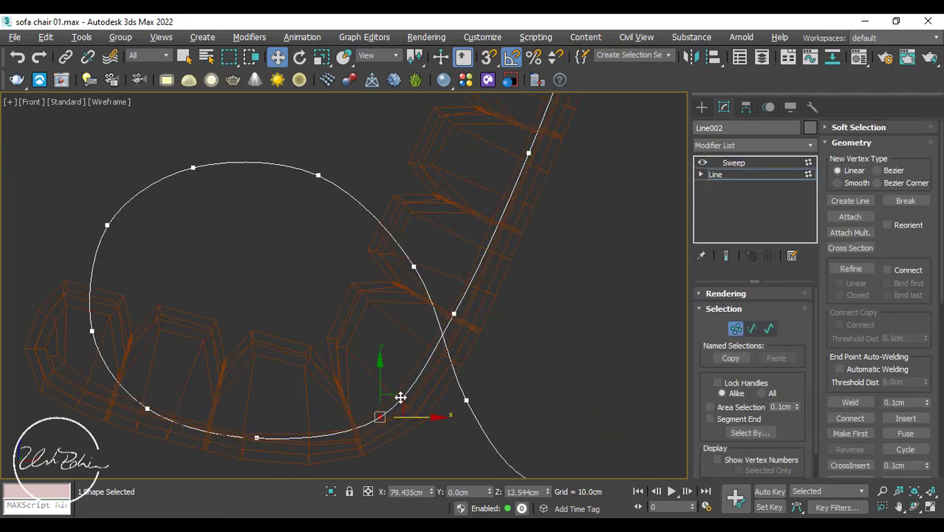
pyautogui.moveTo(400, 397); pyautogui.dragTo(395, 388)
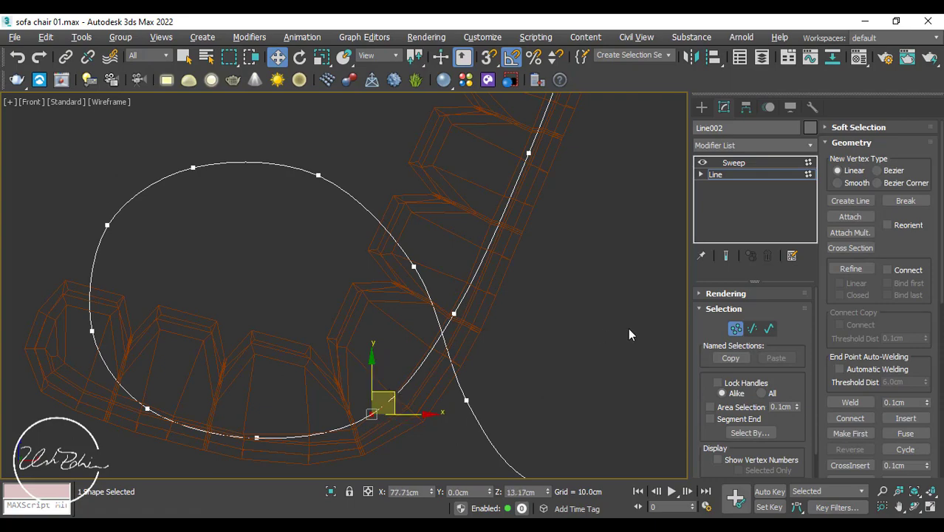
pyautogui.click(738, 174)
pyautogui.scroll(-3, 530, 320)
pyautogui.click(733, 163)
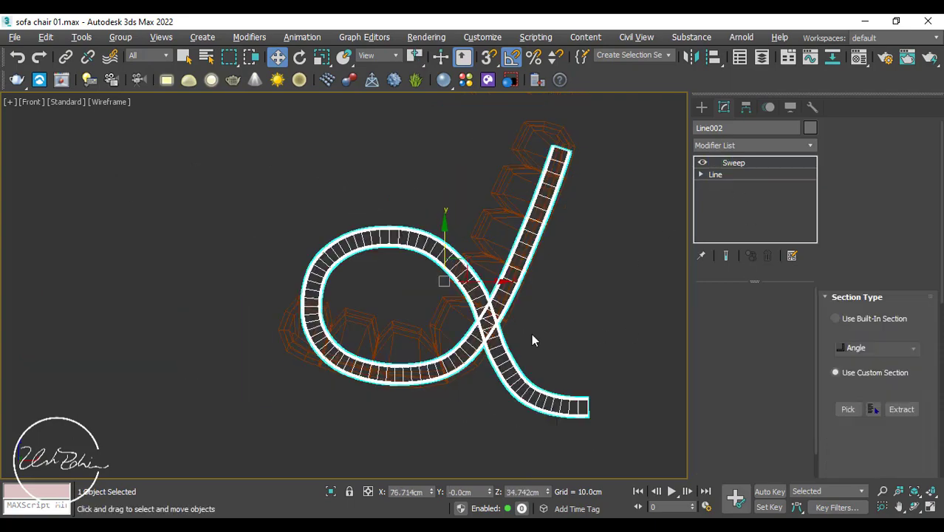
# Move the swept side frame along Y to -5.212 cm so it sits just outside the cushions' side
pyautogui.hotkey('alt', 'w')
pyautogui.middleClick(520, 395)
pyautogui.hotkey('alt', 'w')
pyautogui.keyDown('alt'); pyautogui.moveTo(521, 394); pyautogui.dragTo(275, 276, button='middle'); pyautogui.keyUp('alt')
pyautogui.press('t')
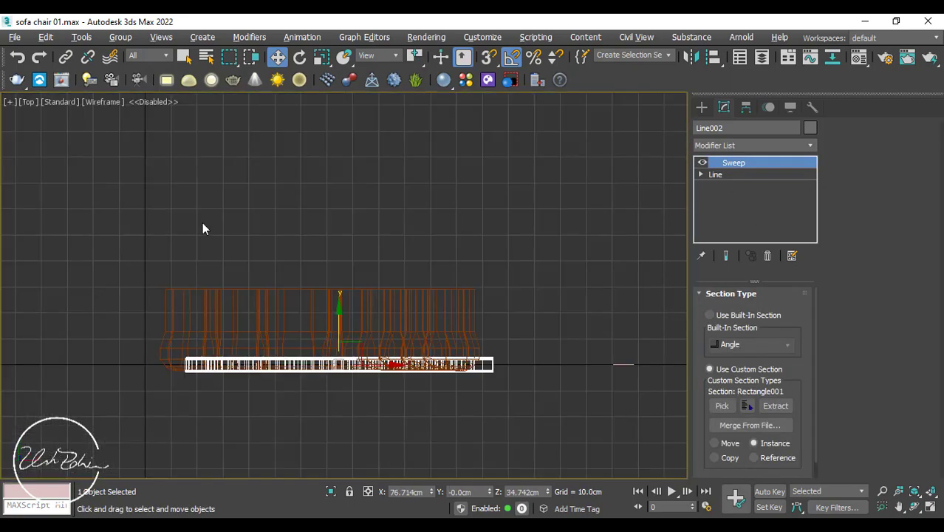
pyautogui.press('l')
pyautogui.press('t')
pyautogui.scroll(4, 308, 394)
pyautogui.moveTo(348, 274); pyautogui.dragTo(339, 325)
pyautogui.scroll(4, 342, 356)
pyautogui.press('p')
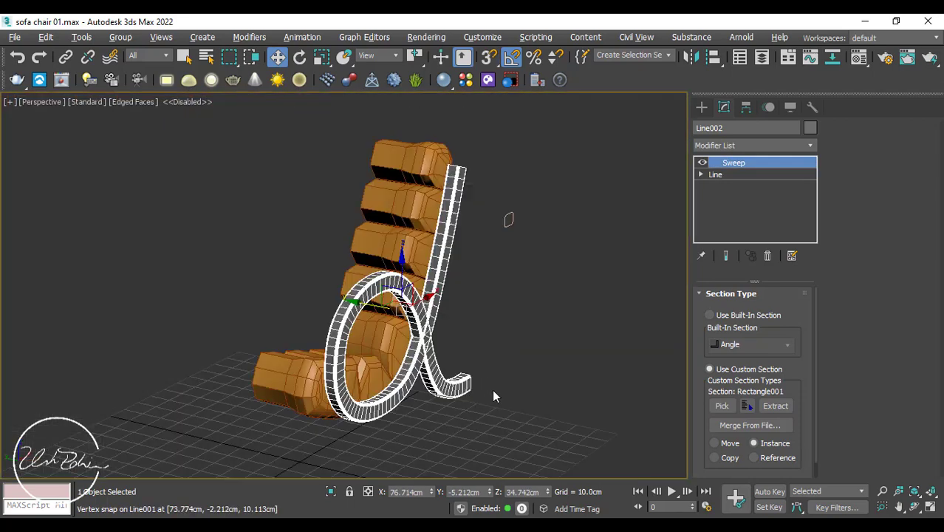
pyautogui.click(478, 248)
pyautogui.click(458, 320)
pyautogui.keyDown('alt'); pyautogui.moveTo(458, 320); pyautogui.dragTo(504, 301, button='middle'); pyautogui.keyUp('alt')
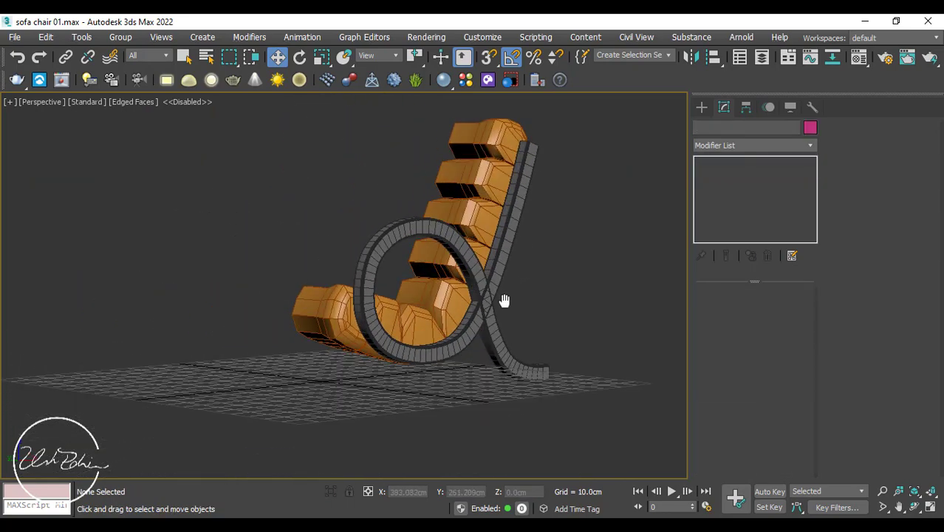
# Add an Edit Poly modifier to the side frame and switch to polygon editing
pyautogui.click(392, 345)
pyautogui.click(721, 146)
pyautogui.click(728, 177)
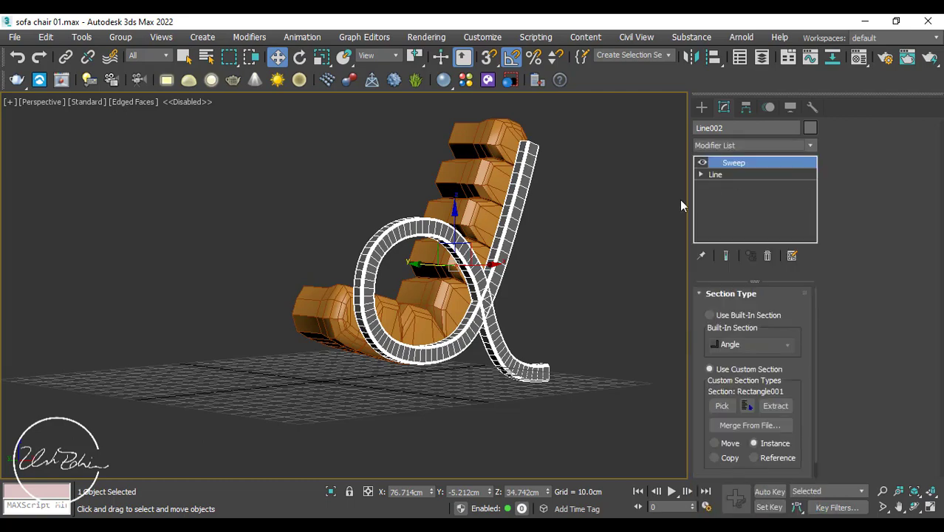
pyautogui.hotkey('alt', 'w')
pyautogui.hotkey('alt', 'w')
pyautogui.scroll(15, 354, 318)
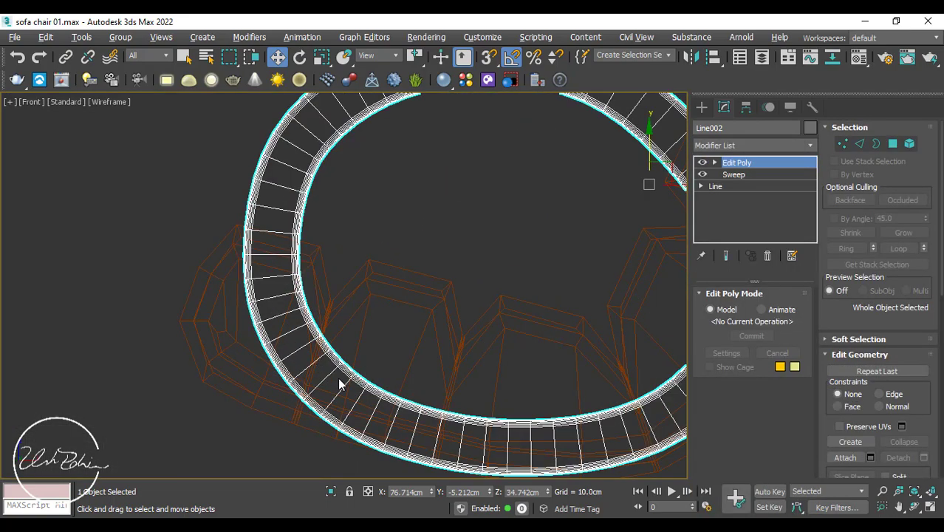
pyautogui.click(891, 144)
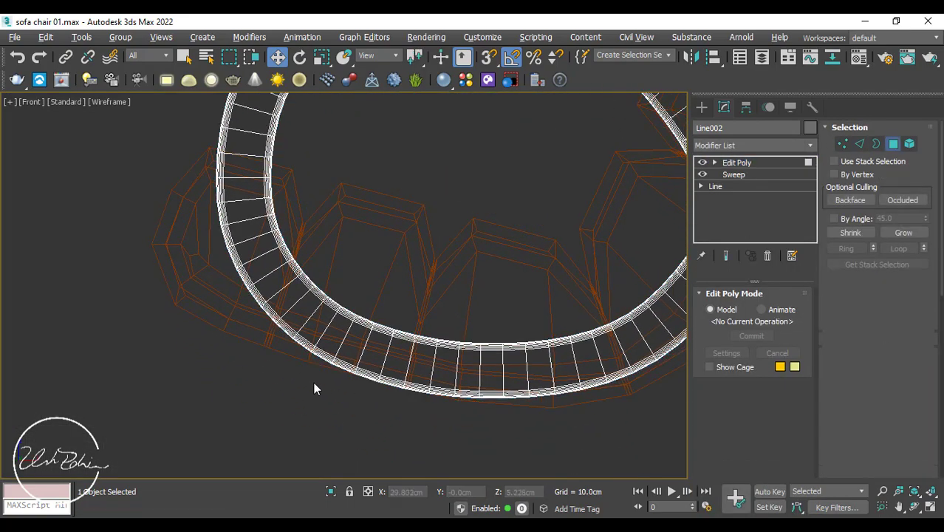
# Select three adjacent polygons on the loop's outer underside, below the front of the seat
pyautogui.scroll(-2, 272, 373)
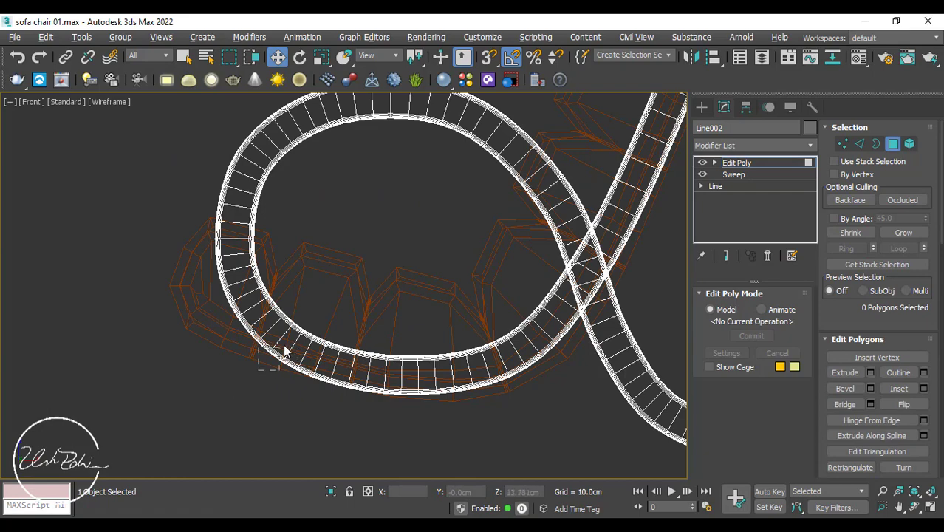
pyautogui.moveTo(258, 370); pyautogui.dragTo(295, 345)
pyautogui.press('p')
pyautogui.scroll(5, 372, 356)
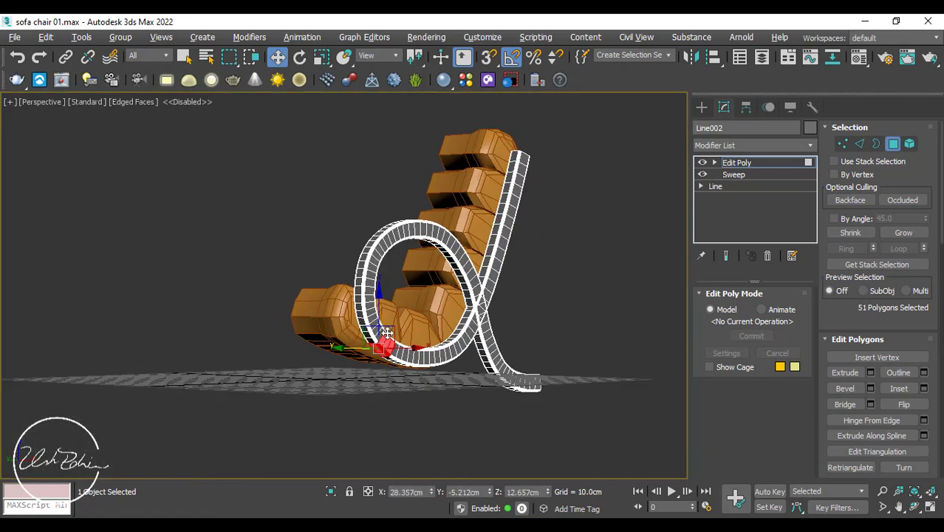
pyautogui.scroll(6, 371, 355)
pyautogui.click(396, 358)
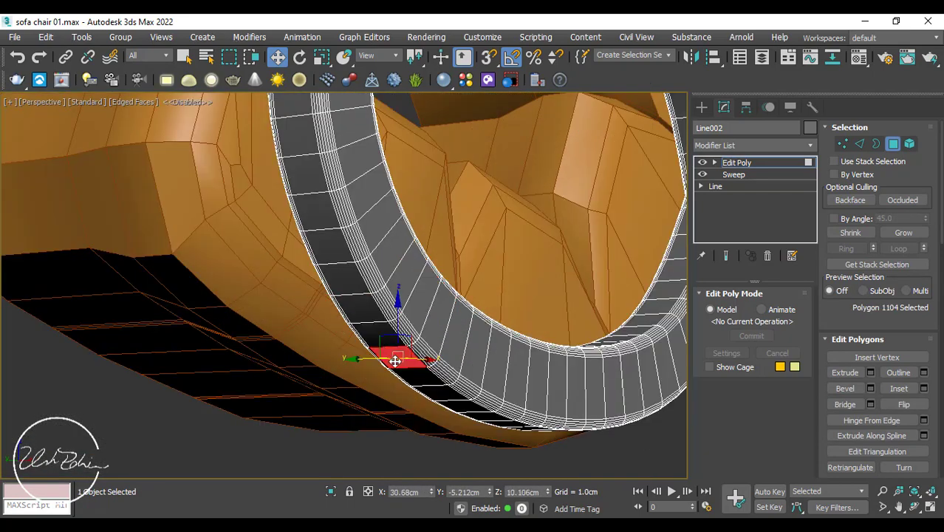
pyautogui.keyDown('ctrl'); pyautogui.click(362, 319); pyautogui.keyUp('ctrl')
pyautogui.keyDown('ctrl'); pyautogui.click(365, 309); pyautogui.keyUp('ctrl')
pyautogui.keyDown('alt'); pyautogui.moveTo(377, 314); pyautogui.dragTo(363, 328, button='middle'); pyautogui.keyUp('alt')
# Extrude the three selected polygons twice by 3 cm to start the front leg
pyautogui.rightClick(359, 325)
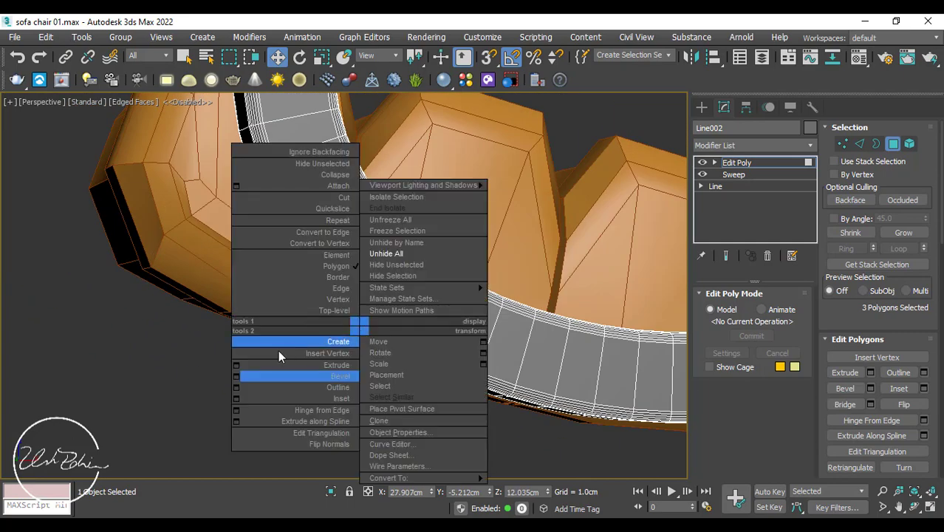
pyautogui.click(249, 367)
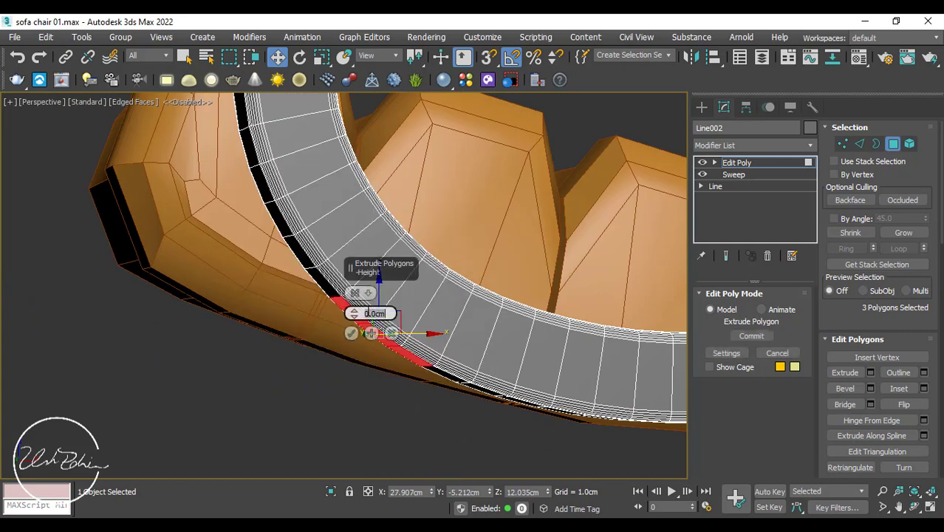
pyautogui.write('3')
pyautogui.press('Return')
pyautogui.keyDown('alt'); pyautogui.moveTo(358, 336); pyautogui.dragTo(374, 336, button='middle'); pyautogui.keyUp('alt')
pyautogui.click(351, 334)
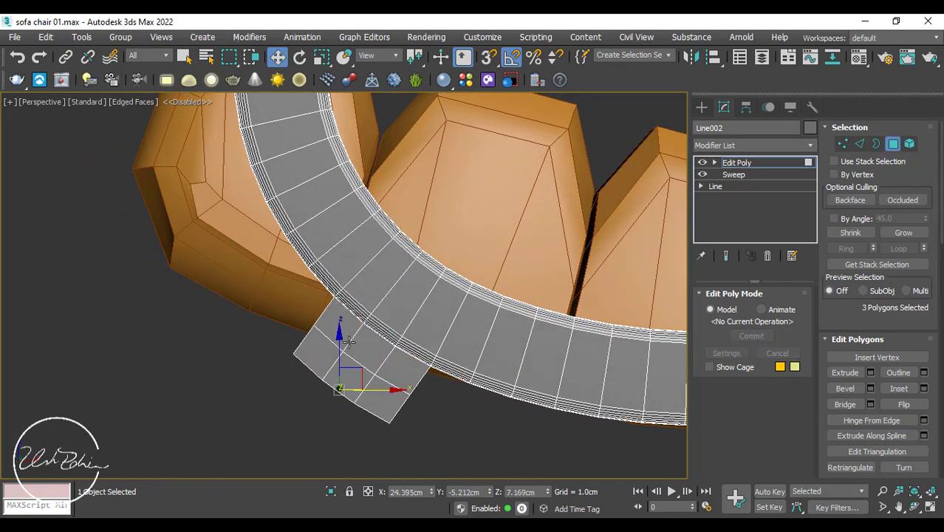
# Reselect the three end polygons of the leg stub and rotate them partway toward horizontal
pyautogui.press('e')
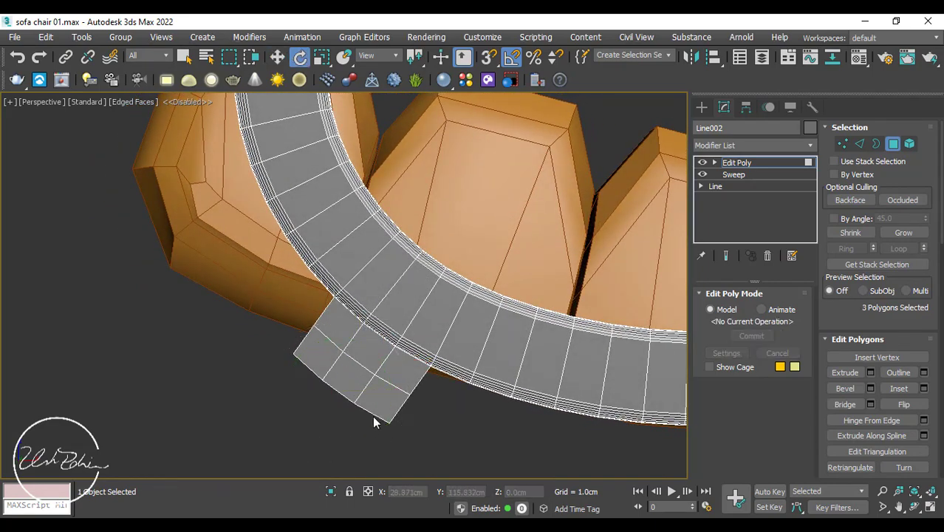
pyautogui.keyDown('alt'); pyautogui.moveTo(372, 415); pyautogui.dragTo(422, 400, button='middle'); pyautogui.keyUp('alt')
pyautogui.scroll(-8, 387, 379)
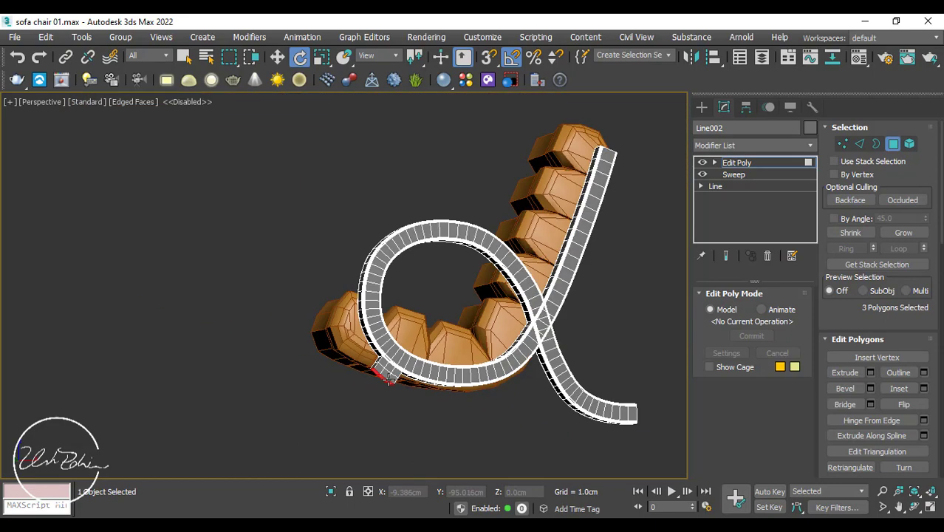
pyautogui.scroll(7, 387, 379)
pyautogui.click(362, 391)
pyautogui.click(389, 389)
pyautogui.keyDown('ctrl'); pyautogui.click(361, 368); pyautogui.keyUp('ctrl')
pyautogui.keyDown('ctrl'); pyautogui.click(330, 345); pyautogui.keyUp('ctrl')
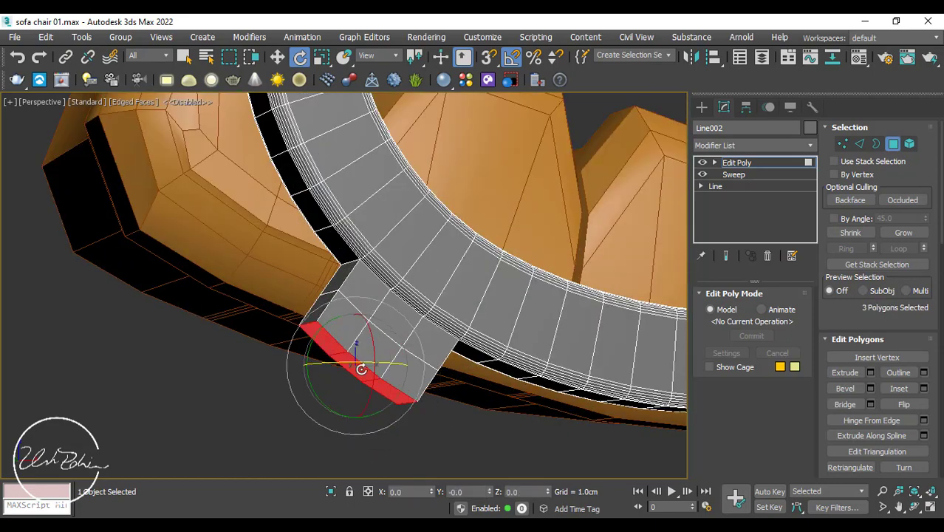
pyautogui.keyDown('alt'); pyautogui.moveTo(392, 402); pyautogui.dragTo(398, 373, button='middle'); pyautogui.keyUp('alt')
pyautogui.press('super+shift')
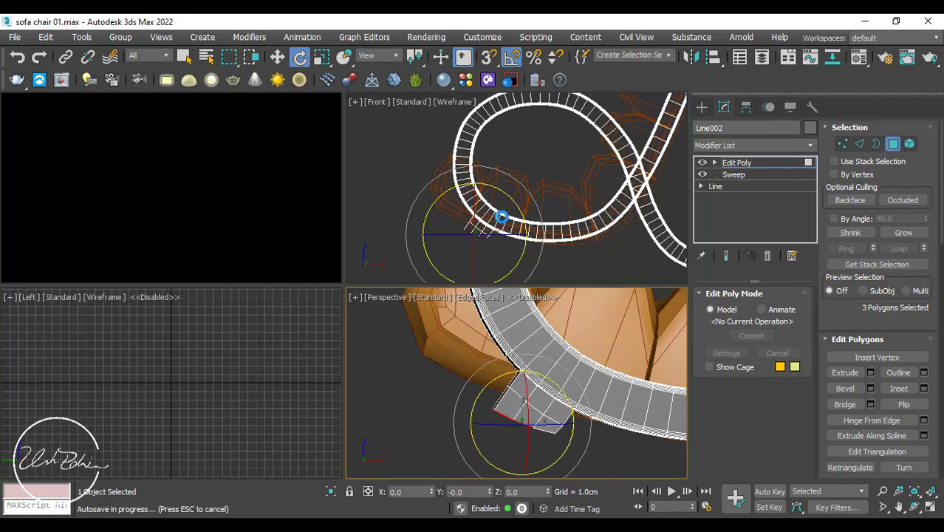
pyautogui.scroll(4, 307, 338)
pyautogui.moveTo(295, 363); pyautogui.dragTo(340, 334, button='middle')
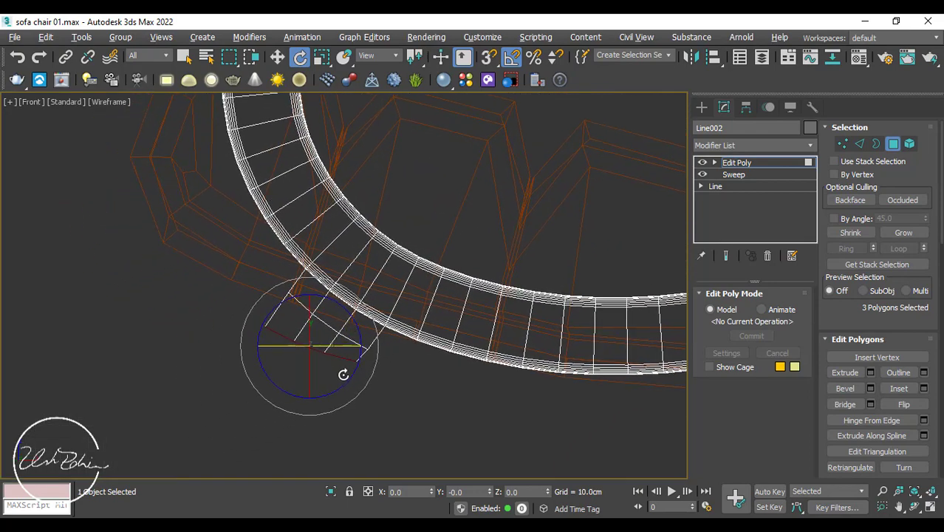
# Extrude the leg's end polygons by 3 cm two more times and rotate the end to about horizontal
pyautogui.rightClick(338, 350)
pyautogui.click(216, 388)
pyautogui.click(371, 335)
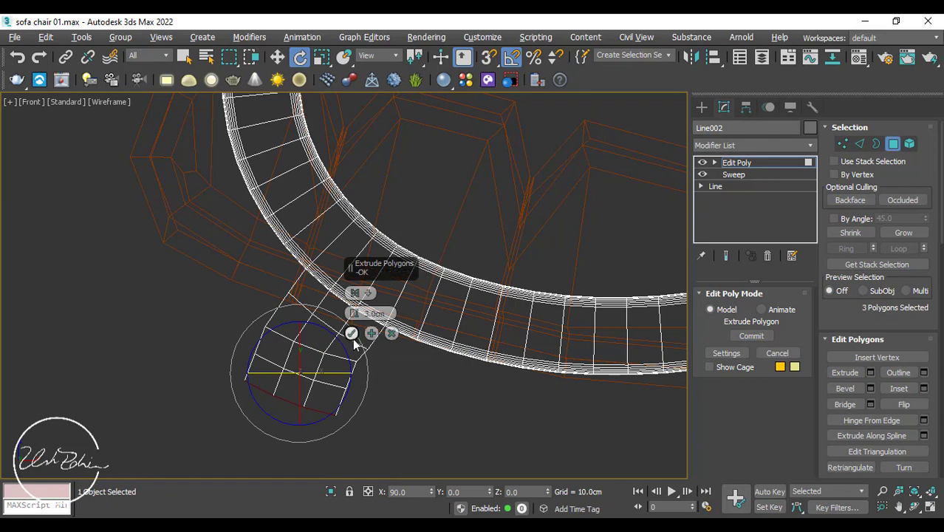
pyautogui.click(352, 333)
pyautogui.moveTo(341, 437); pyautogui.dragTo(341, 419)
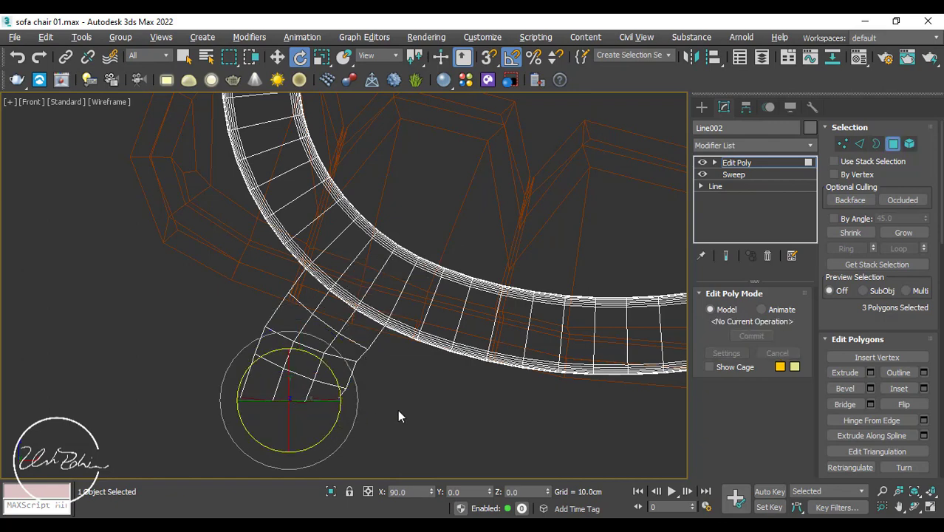
# Flatten the leg's end polygons with Make Planar along Y
pyautogui.press('w')
pyautogui.scroll(-2, 934, 347)
pyautogui.scroll(-8, 939, 356)
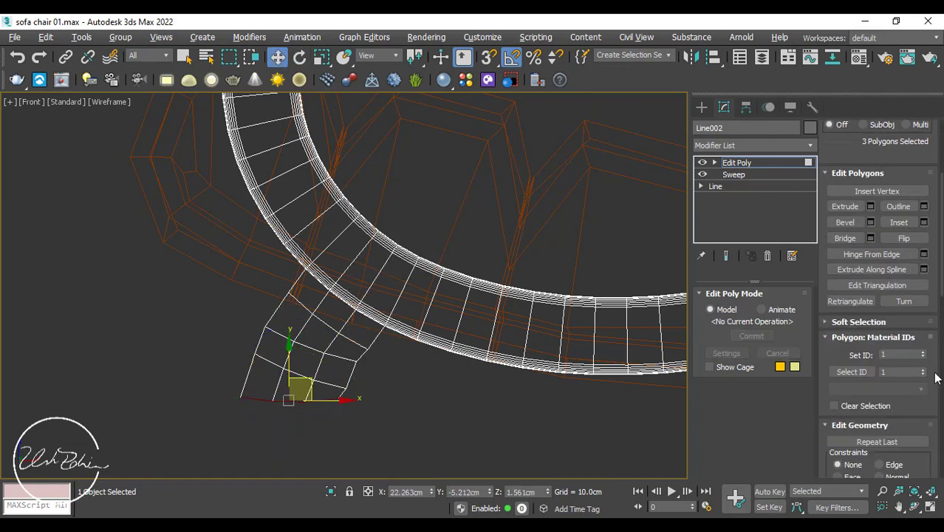
pyautogui.scroll(-4, 417, 395)
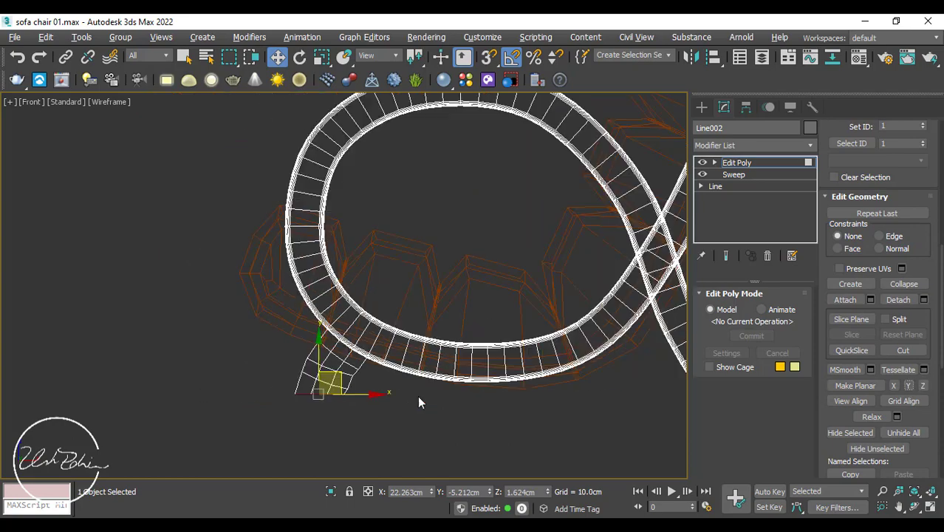
# Lower the front leg's end face to the level of the rear foot's underside
pyautogui.moveTo(418, 395); pyautogui.dragTo(203, 330, button='middle')
pyautogui.scroll(5, 644, 404)
pyautogui.scroll(-3, 578, 378)
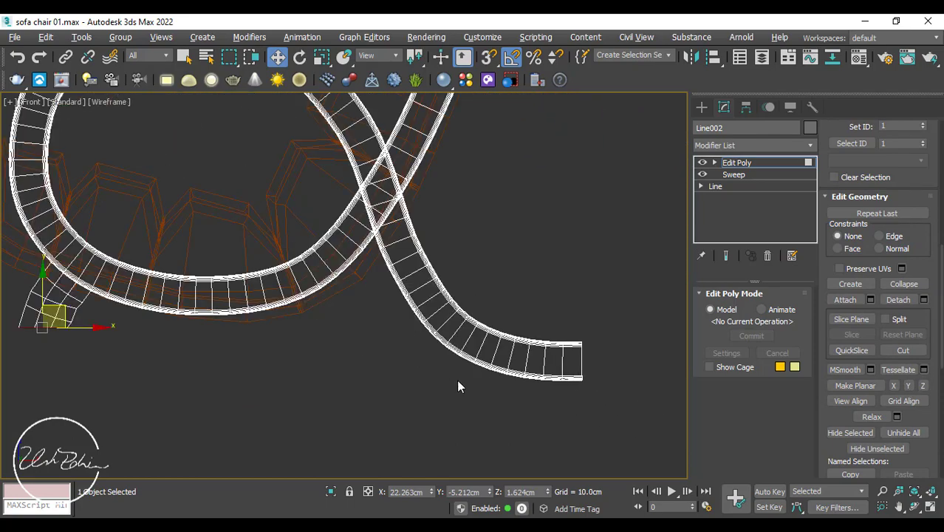
pyautogui.moveTo(69, 328); pyautogui.dragTo(422, 331)
pyautogui.scroll(8, 589, 385)
pyautogui.scroll(-8, 389, 358)
pyautogui.scroll(8, 229, 357)
pyautogui.hotkey('ctrl', 'z')
# Move the front leg's lowest intermediate edge loop down the leg and rotate it to follow the bend
pyautogui.press('2')
pyautogui.scroll(2, 425, 314)
pyautogui.click(398, 296)
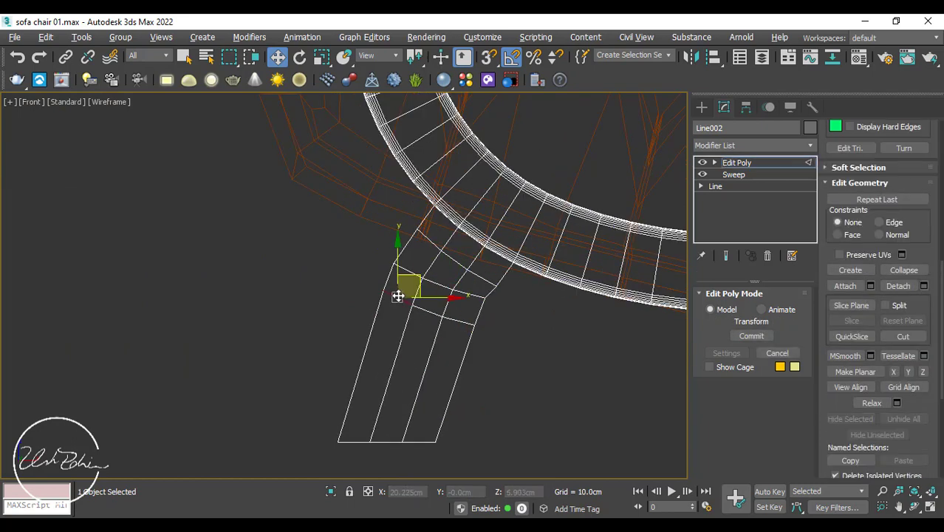
pyautogui.press('e')
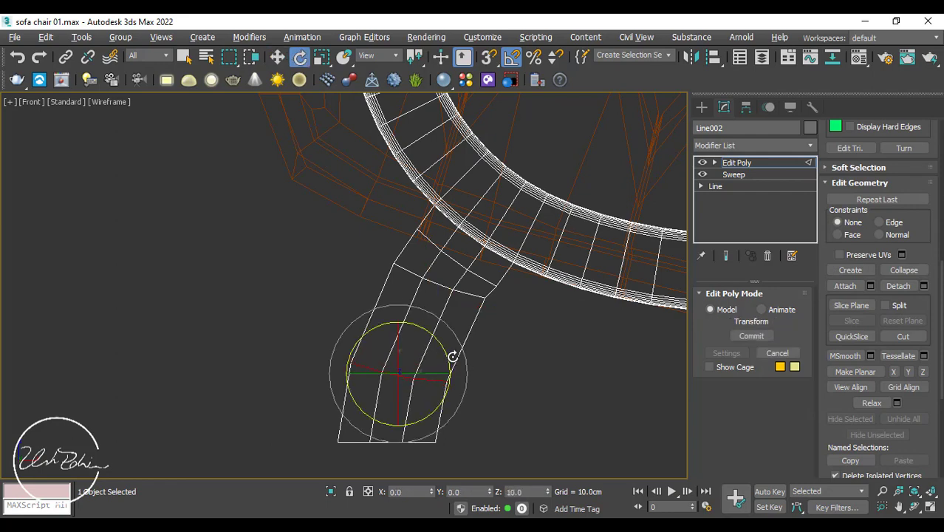
# Shift and rotate the leg's two upper edge loops to space the segments evenly along a smooth curve
pyautogui.click(438, 286)
pyautogui.press('w')
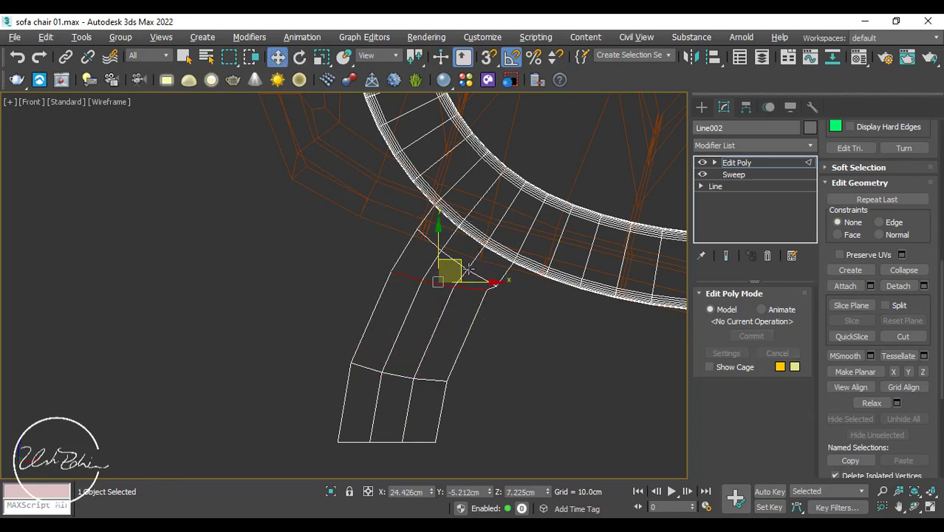
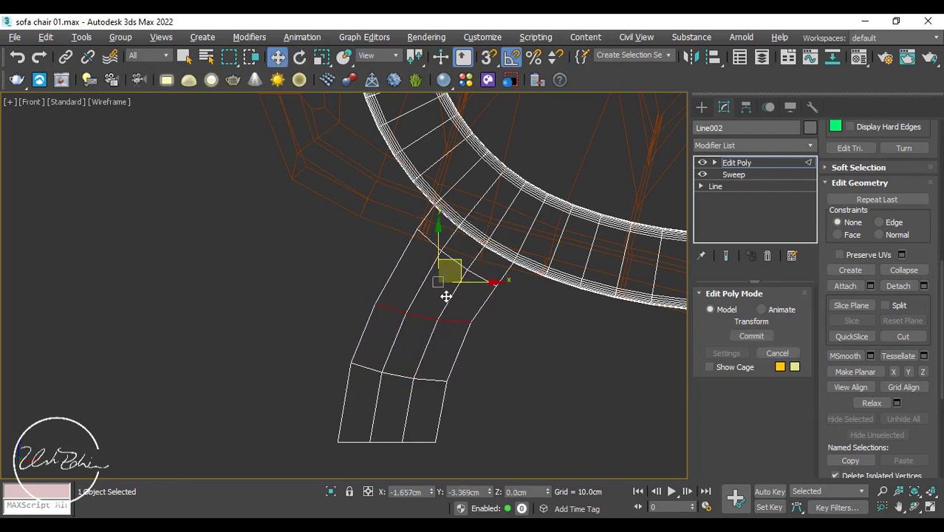
pyautogui.press('e')
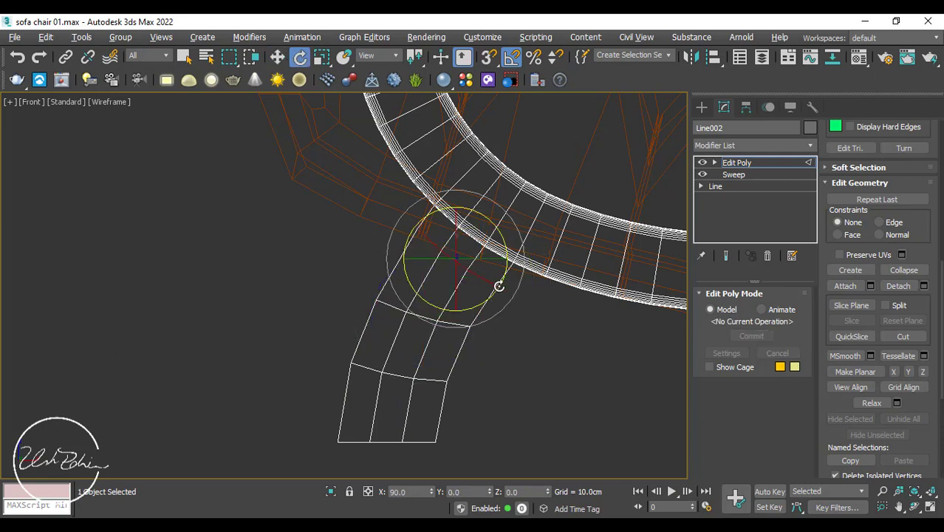
pyautogui.press('w')
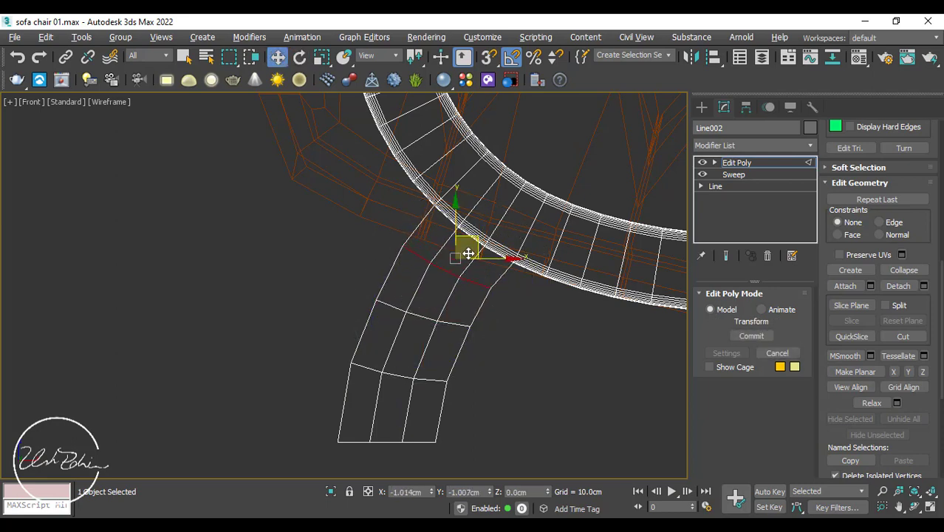
# Examine the front leg's shape against the whole chair in the Front and Perspective views
pyautogui.scroll(-5, 472, 273)
pyautogui.moveTo(487, 299); pyautogui.dragTo(423, 329, button='middle')
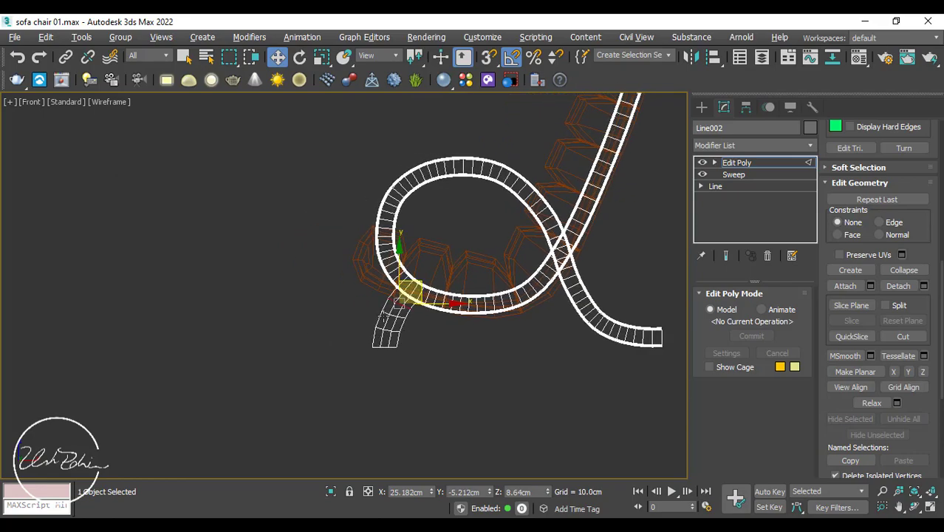
pyautogui.scroll(3, 409, 308)
pyautogui.hotkey('alt', 'w')
pyautogui.middleClick(487, 376)
pyautogui.hotkey('alt', 'w')
pyautogui.keyDown('alt'); pyautogui.moveTo(484, 365); pyautogui.dragTo(415, 347, button='middle'); pyautogui.keyUp('alt')
pyautogui.scroll(-4, 443, 332)
pyautogui.moveTo(566, 328); pyautogui.dragTo(435, 369, button='middle')
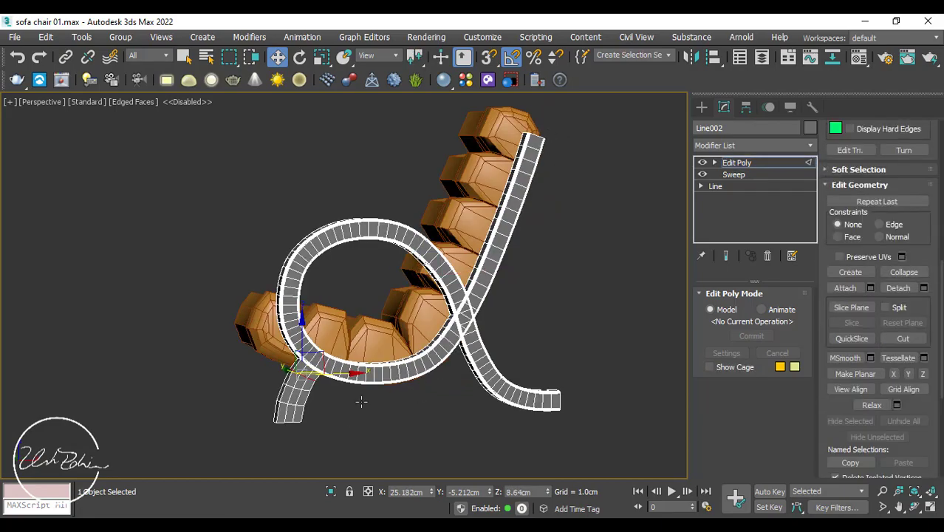
# Select the front leg's lengthwise corner edges together with the border edges of its end face
pyautogui.keyDown('alt'); pyautogui.moveTo(362, 400); pyautogui.dragTo(329, 338, button='middle'); pyautogui.keyUp('alt')
pyautogui.scroll(4, 303, 374)
pyautogui.keyDown('alt'); pyautogui.moveTo(329, 337); pyautogui.dragTo(356, 369, button='middle'); pyautogui.keyUp('alt')
pyautogui.keyDown('ctrl'); pyautogui.doubleClick(358, 357); pyautogui.keyUp('ctrl')
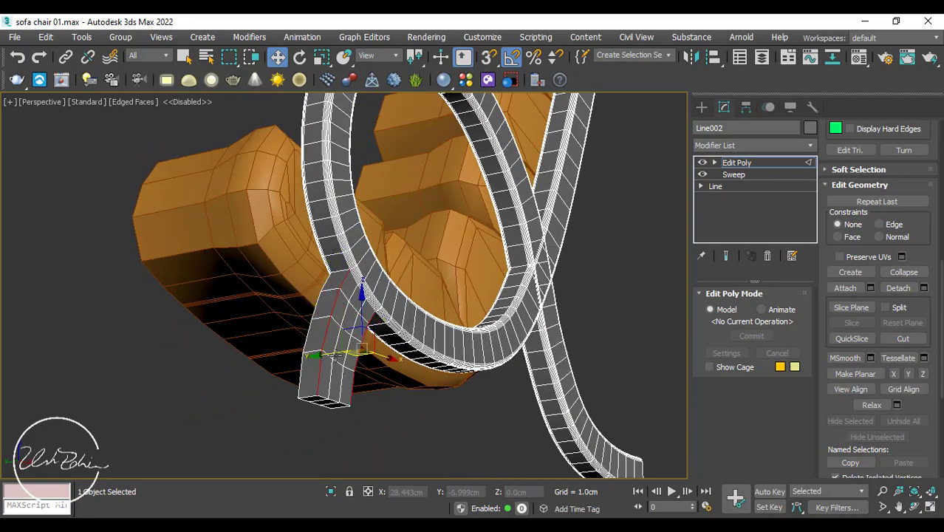
pyautogui.keyDown('alt'); pyautogui.moveTo(306, 333); pyautogui.dragTo(355, 311, button='middle'); pyautogui.keyUp('alt')
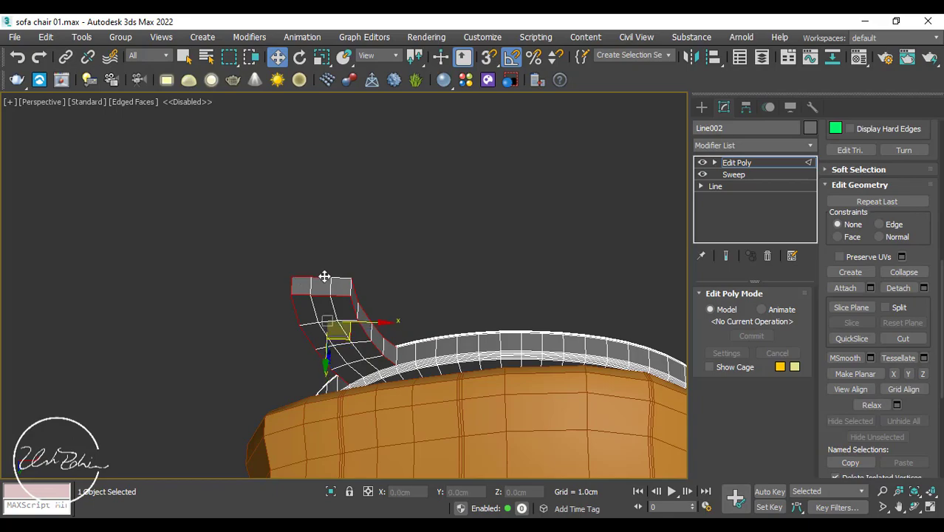
pyautogui.keyDown('alt'); pyautogui.moveTo(351, 287); pyautogui.dragTo(550, 350, button='middle'); pyautogui.keyUp('alt')
pyautogui.scroll(3, 447, 423)
# Add the end-face border edges of the frame's rear foot and upper backrest end to the edge selection
pyautogui.press('f')
pyautogui.scroll(-3, 561, 287)
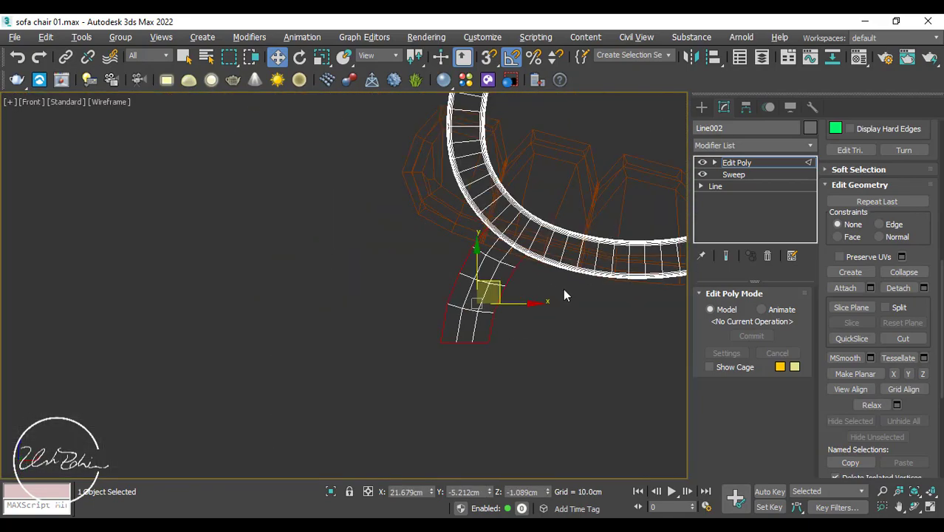
pyautogui.moveTo(562, 289); pyautogui.dragTo(273, 298, button='middle')
pyautogui.scroll(4, 575, 314)
pyautogui.moveTo(640, 259); pyautogui.dragTo(589, 350)
pyautogui.scroll(-4, 563, 191)
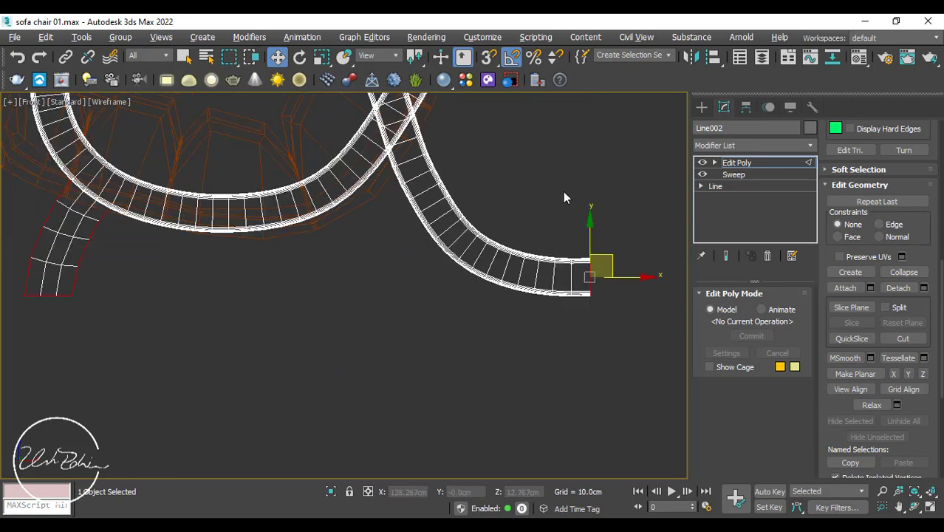
pyautogui.moveTo(562, 191); pyautogui.dragTo(520, 412, button='middle')
pyautogui.scroll(2, 511, 215)
pyautogui.scroll(3, 511, 215)
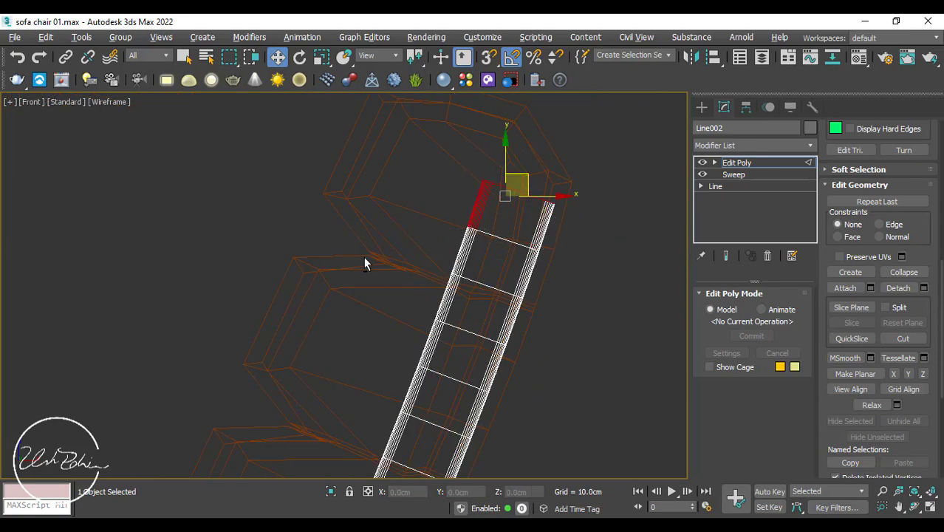
pyautogui.hotkey('alt', 'w')
pyautogui.middleClick(432, 417)
pyautogui.hotkey('alt', 'w')
pyautogui.scroll(-3, 414, 403)
pyautogui.moveTo(318, 376); pyautogui.dragTo(160, 269, button='middle')
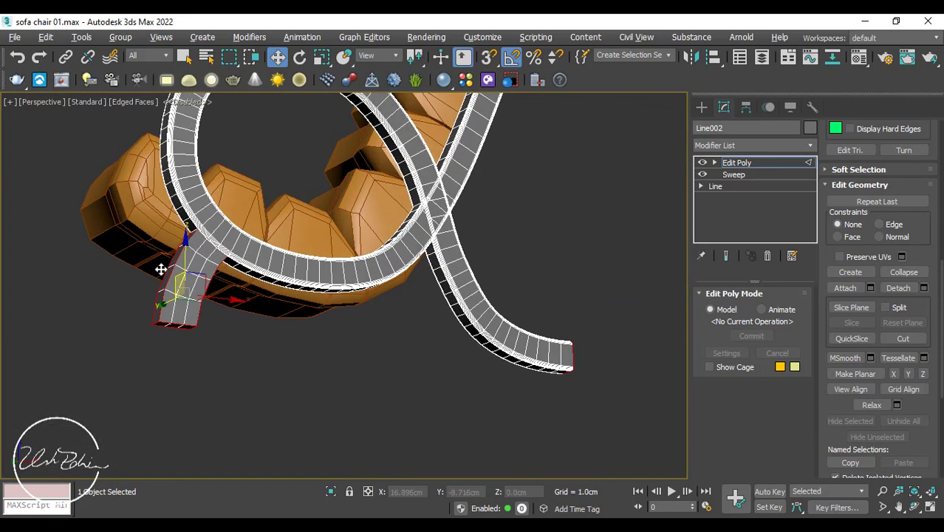
# Chamfer the selected leg and frame-end edges by 0.6 cm with 5 segments
pyautogui.scroll(4, 173, 259)
pyautogui.rightClick(189, 239)
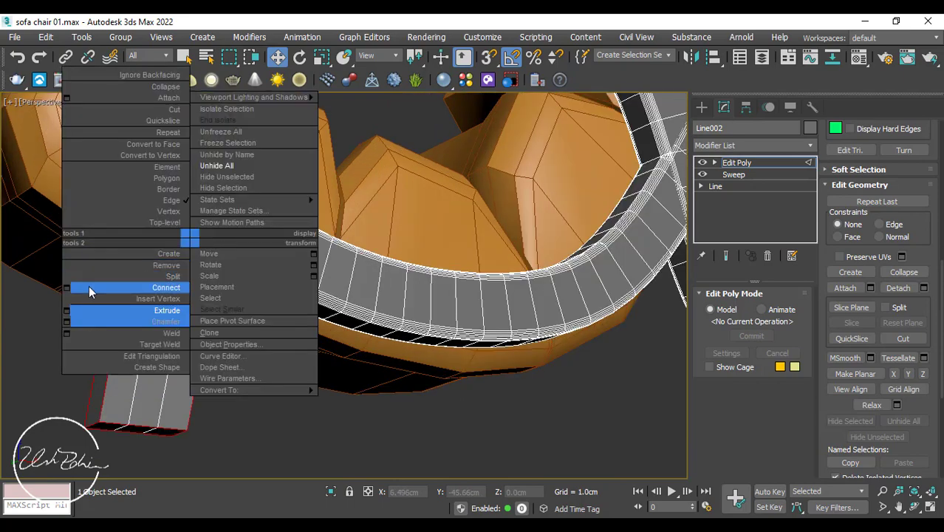
pyautogui.click(67, 322)
pyautogui.keyDown('alt'); pyautogui.moveTo(166, 289); pyautogui.dragTo(354, 307, button='middle'); pyautogui.keyUp('alt')
pyautogui.moveTo(357, 311); pyautogui.dragTo(358, 295)
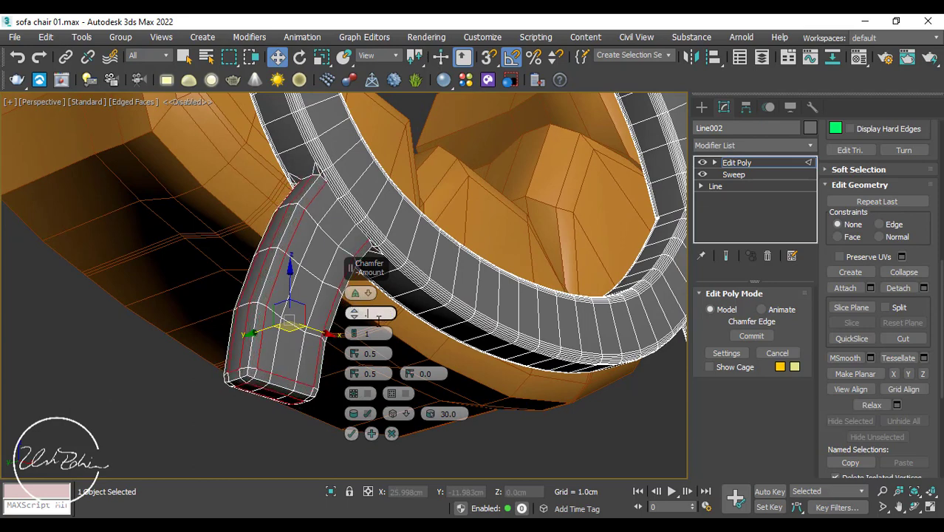
pyautogui.click(373, 333)
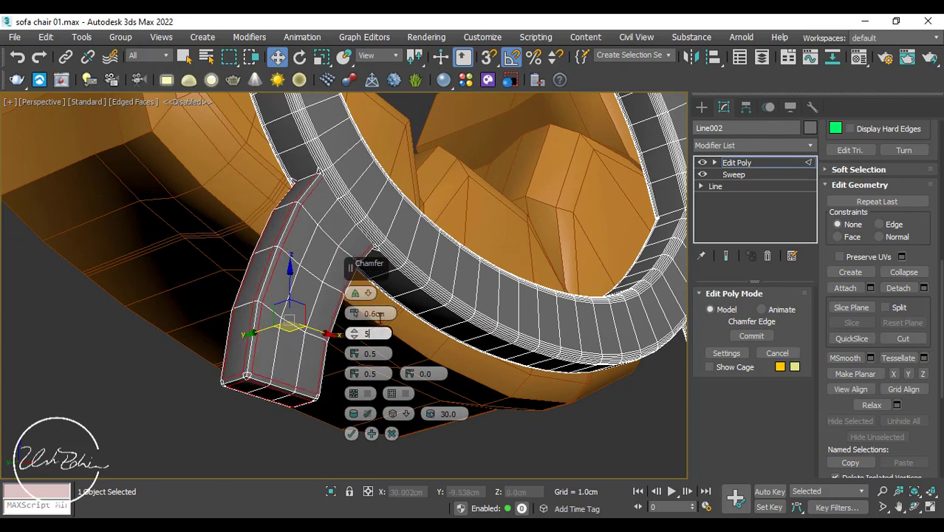
pyautogui.press('Return')
pyautogui.scroll(6, 325, 172)
pyautogui.scroll(-6, 287, 232)
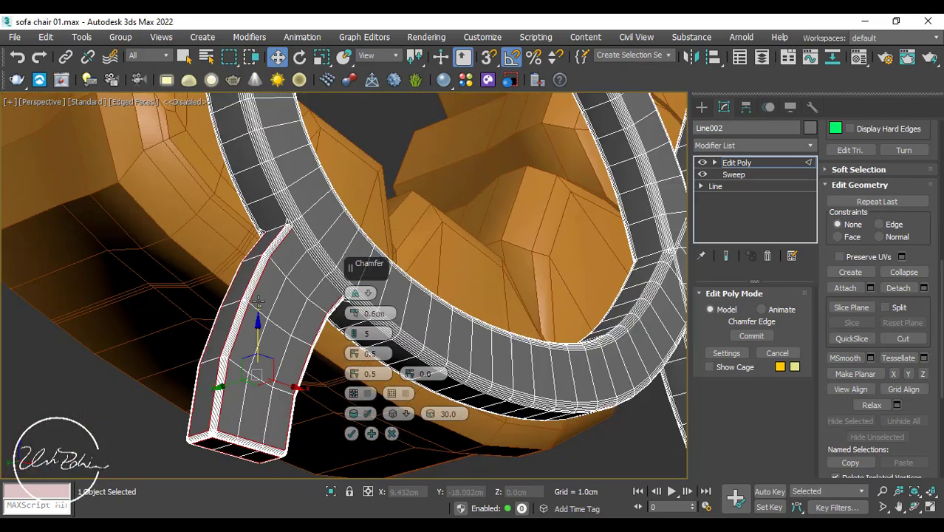
pyautogui.moveTo(258, 302); pyautogui.dragTo(260, 279, button='middle')
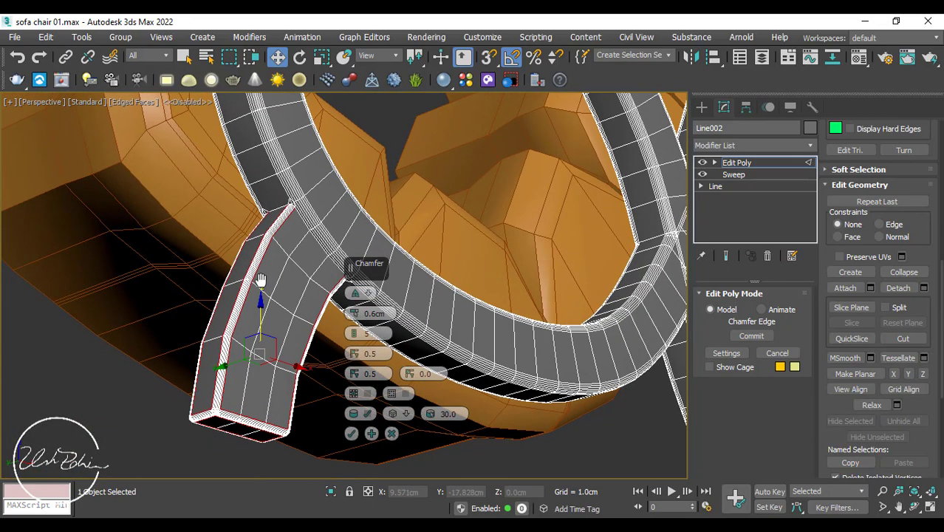
pyautogui.click(353, 434)
# Select the ring of polygons around the frame's cross-section at the topmost segment of the loop
pyautogui.moveTo(353, 424)
pyautogui.keyDown('alt'); pyautogui.mouseDown(button='middle')
pyautogui.moveTo(382, 423)
pyautogui.moveTo(556, 337)
pyautogui.moveTo(387, 351)
pyautogui.moveTo(505, 327)
pyautogui.moveTo(430, 310)
pyautogui.moveTo(404, 285)
pyautogui.moveTo(449, 225)
pyautogui.moveTo(433, 216)
pyautogui.mouseUp(button='middle'); pyautogui.keyUp('alt')
pyautogui.press('4')
pyautogui.scroll(8, 328, 229)
pyautogui.click(328, 229)
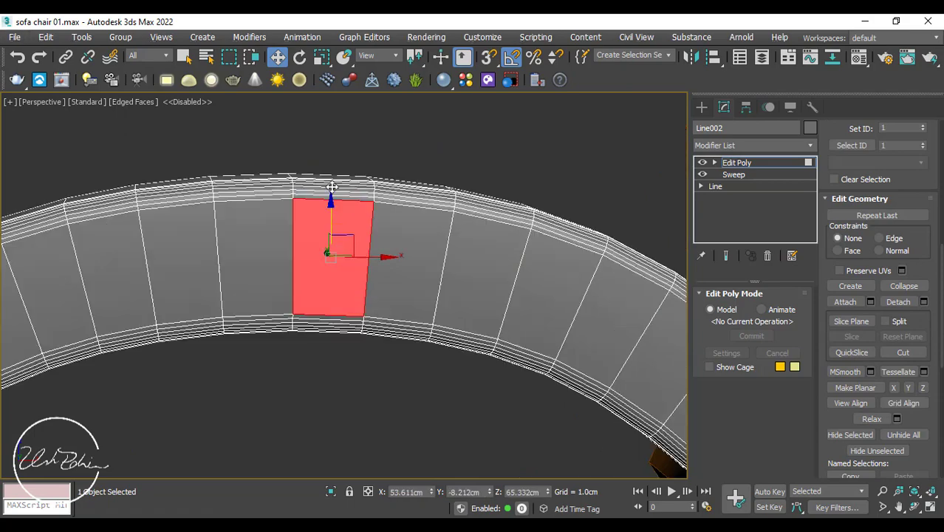
pyautogui.scroll(2, 329, 229)
pyautogui.hotkey('alt', 'w')
pyautogui.hotkey('alt', 'w')
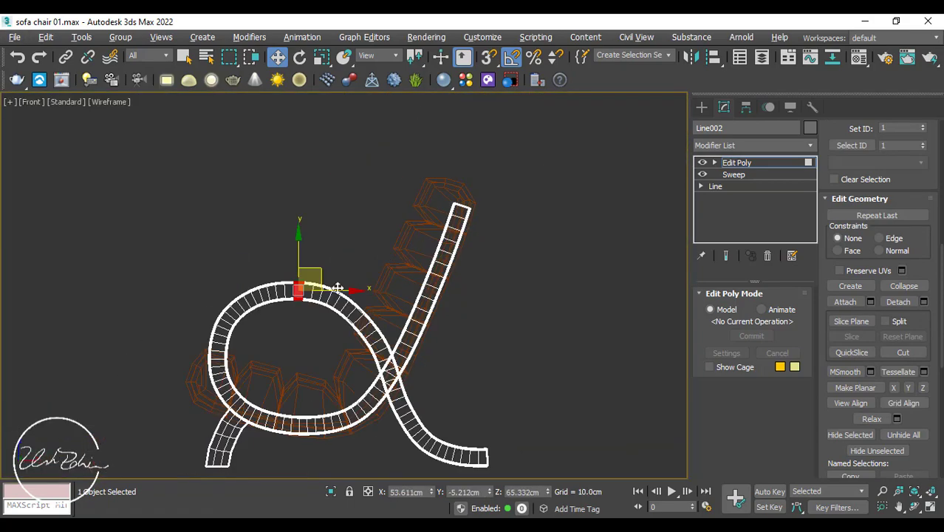
# Extend the polygon selection ring by ring from the loop's top segment toward the backrest
pyautogui.scroll(6, 441, 260)
pyautogui.click(442, 261)
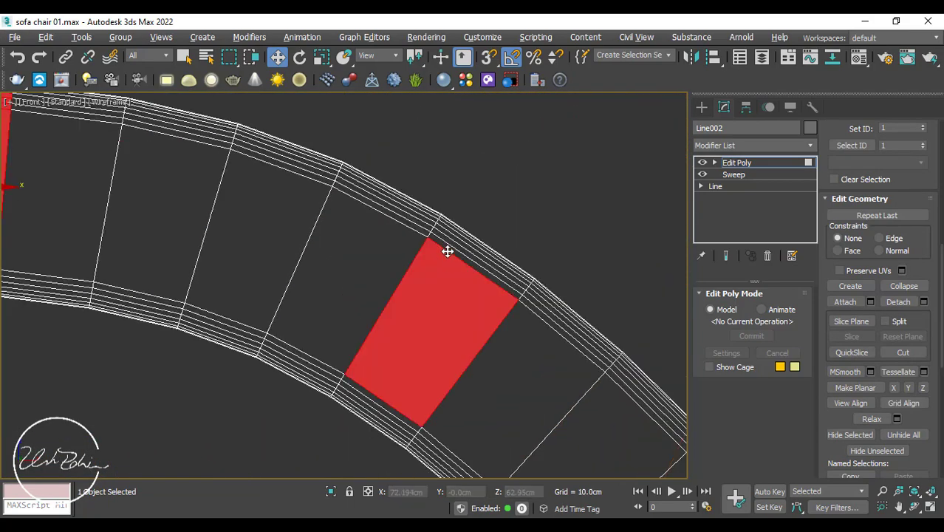
pyautogui.scroll(5, 448, 246)
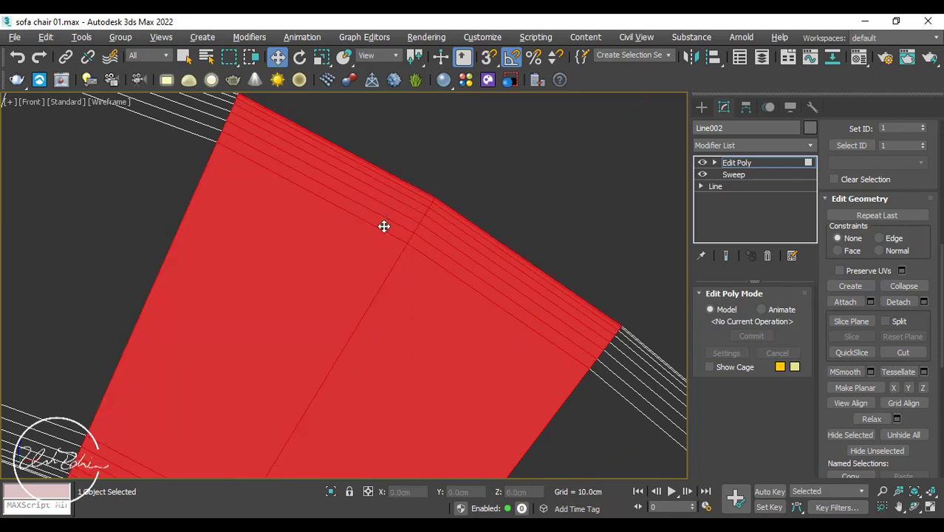
pyautogui.moveTo(167, 198); pyautogui.dragTo(300, 308, button='middle')
pyautogui.keyDown('shift'); pyautogui.click(309, 230); pyautogui.keyUp('shift')
pyautogui.moveTo(316, 257); pyautogui.dragTo(784, 352, button='middle')
pyautogui.keyDown('ctrl'); pyautogui.click(490, 260); pyautogui.keyUp('ctrl')
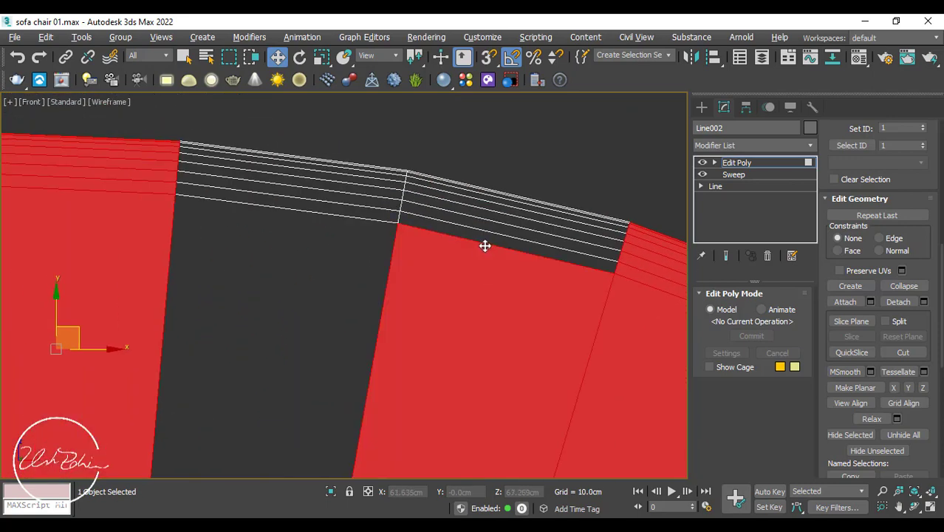
pyautogui.keyDown('shift'); pyautogui.click(481, 235); pyautogui.keyUp('shift')
pyautogui.keyDown('ctrl'); pyautogui.click(325, 251); pyautogui.keyUp('ctrl')
pyautogui.keyDown('shift'); pyautogui.click(356, 213); pyautogui.keyUp('shift')
# Extend the polygon selection ring by ring along the loop's top toward the chair's front, filling every band
pyautogui.scroll(-4, 318, 236)
pyautogui.moveTo(296, 250); pyautogui.dragTo(554, 267, button='middle')
pyautogui.scroll(2, 503, 242)
pyautogui.keyDown('ctrl'); pyautogui.click(542, 240); pyautogui.keyUp('ctrl')
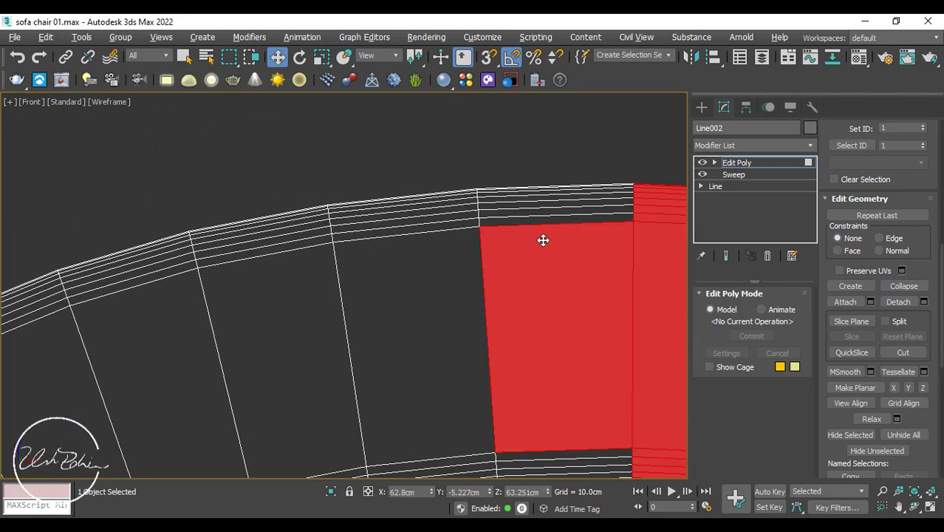
pyautogui.keyDown('shift'); pyautogui.click(536, 224); pyautogui.keyUp('shift')
pyautogui.scroll(-5, 389, 225)
pyautogui.scroll(10, 299, 222)
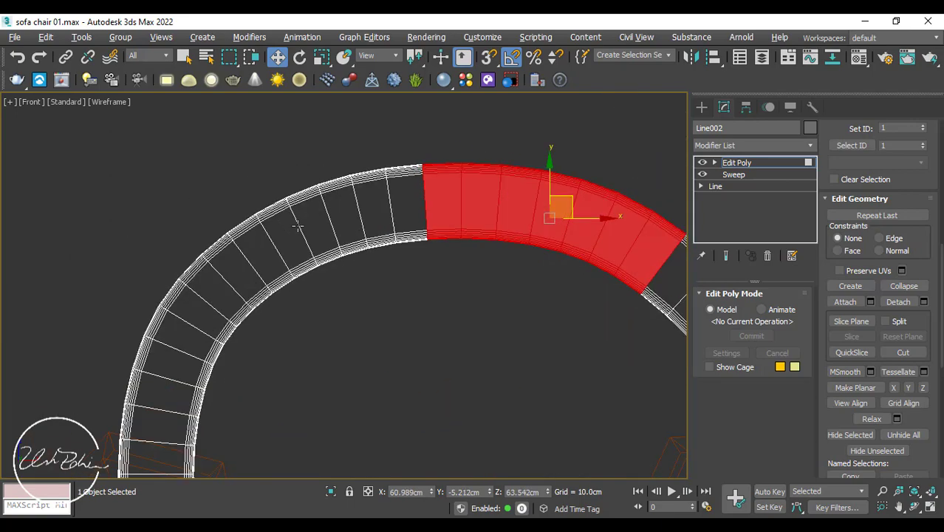
pyautogui.keyDown('ctrl'); pyautogui.click(462, 201); pyautogui.keyUp('ctrl')
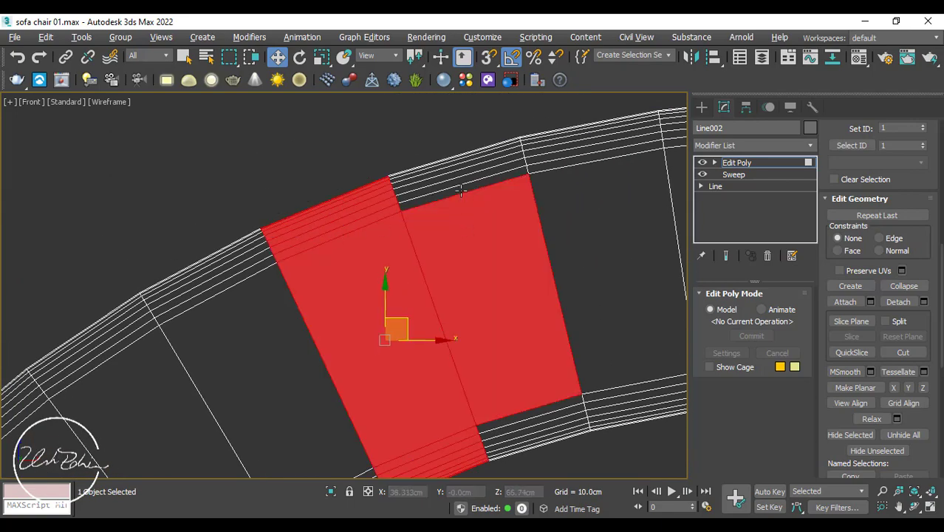
pyautogui.keyDown('shift'); pyautogui.click(464, 186); pyautogui.keyUp('shift')
pyautogui.keyDown('ctrl'); pyautogui.click(587, 171); pyautogui.keyUp('ctrl')
pyautogui.keyDown('shift'); pyautogui.click(591, 154); pyautogui.keyUp('shift')
pyautogui.keyDown('ctrl'); pyautogui.click(673, 161); pyautogui.keyUp('ctrl')
pyautogui.moveTo(638, 175); pyautogui.dragTo(422, 261, button='middle')
pyautogui.scroll(-8, 443, 238)
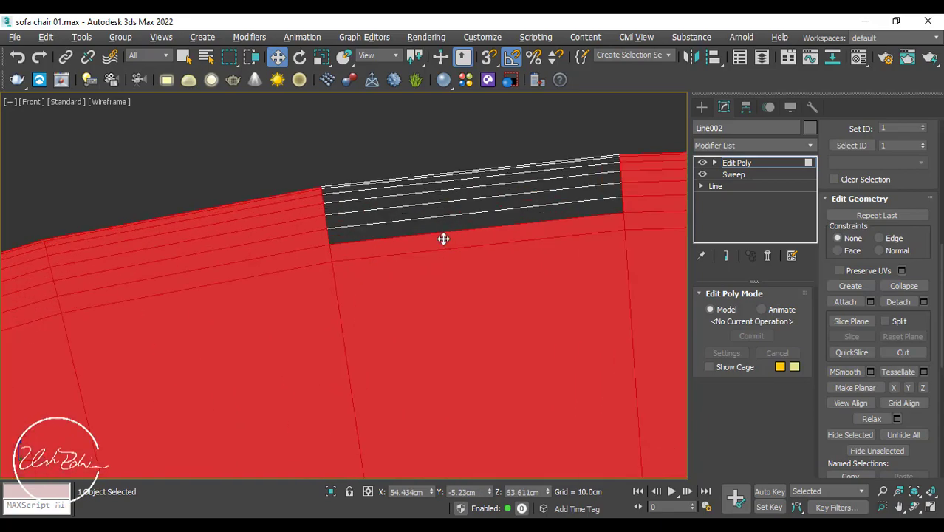
# Examine the extent of the selected armrest section against the whole chair in the Perspective view
pyautogui.hotkey('alt', 'w')
pyautogui.hotkey('alt', 'w')
pyautogui.scroll(-10, 472, 362)
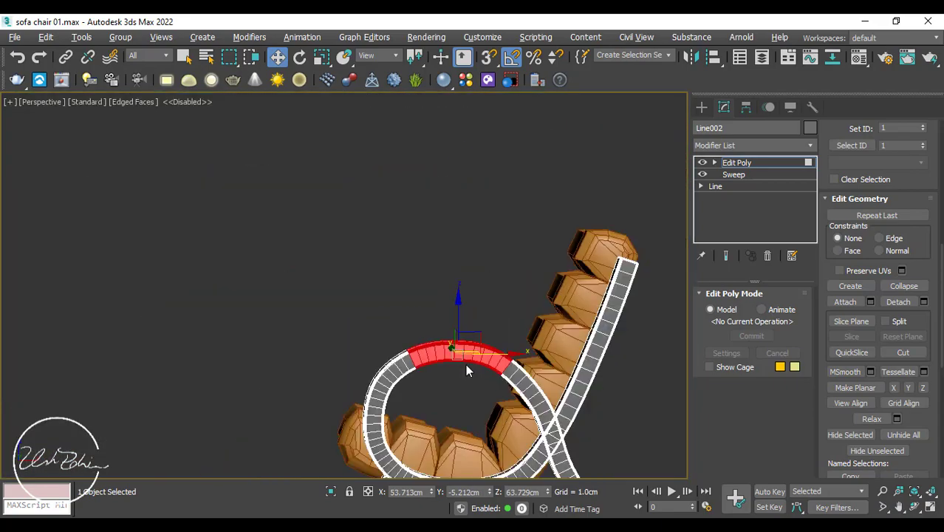
pyautogui.moveTo(468, 363); pyautogui.dragTo(441, 285, button='middle')
pyautogui.keyDown('alt'); pyautogui.moveTo(441, 285); pyautogui.dragTo(420, 284, button='middle'); pyautogui.keyUp('alt')
pyautogui.scroll(4, 420, 284)
pyautogui.scroll(6, 312, 251)
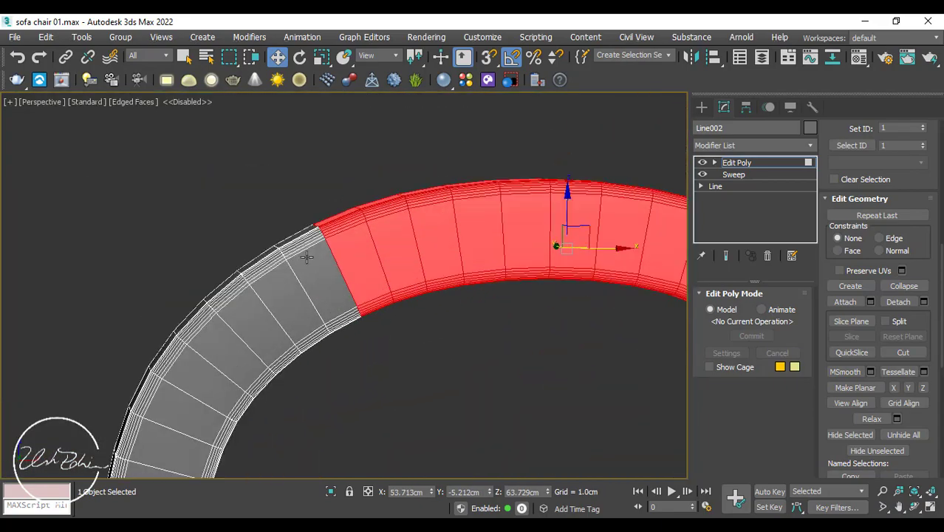
pyautogui.scroll(-8, 314, 262)
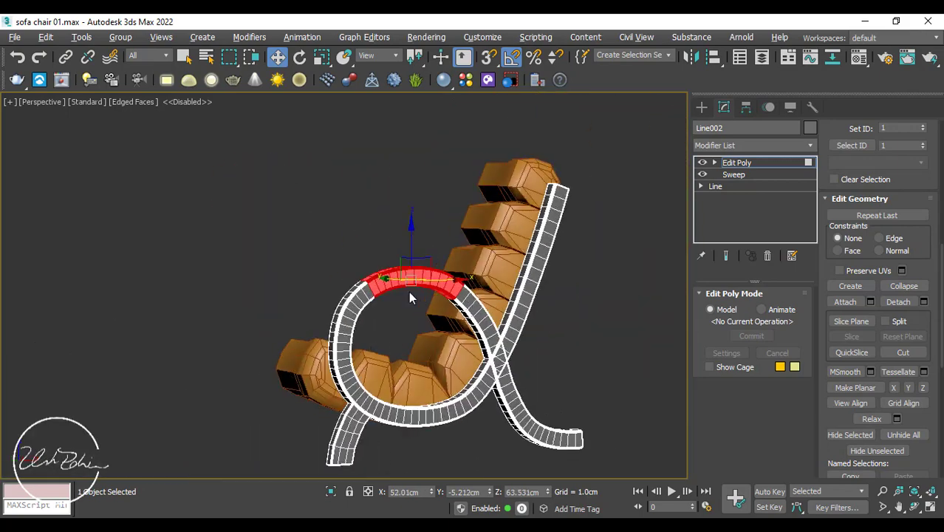
# Detach the selected armrest polygons from the frame as a separate clone object
pyautogui.scroll(3, 408, 291)
pyautogui.scroll(1, 936, 328)
pyautogui.click(924, 322)
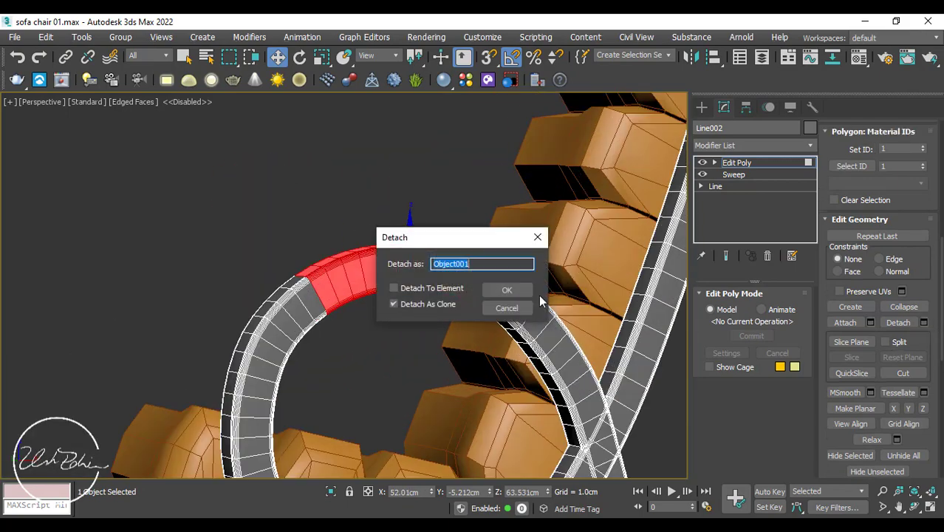
pyautogui.click(498, 292)
pyautogui.click(736, 162)
# Hide the frame and select the detached armrest piece
pyautogui.scroll(-4, 369, 232)
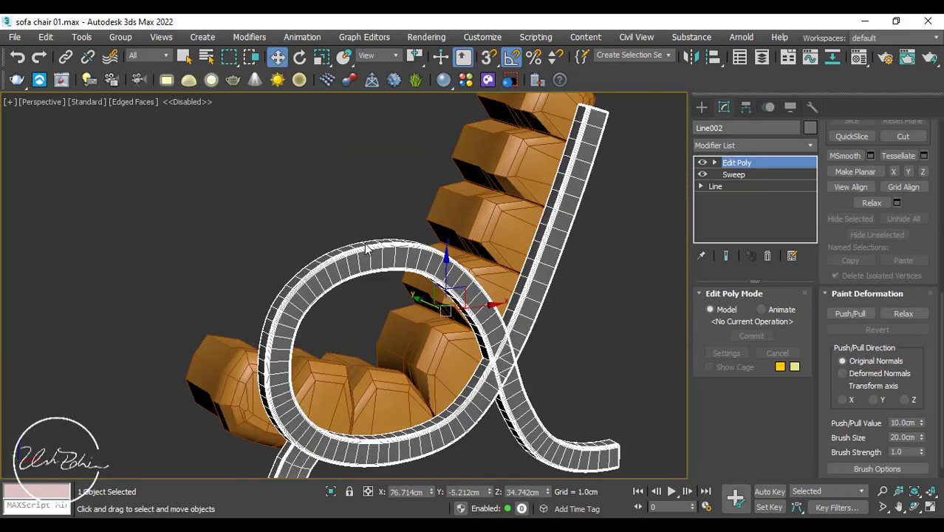
pyautogui.scroll(3, 424, 257)
pyautogui.scroll(-3, 481, 305)
pyautogui.scroll(3, 395, 274)
pyautogui.rightClick(391, 267)
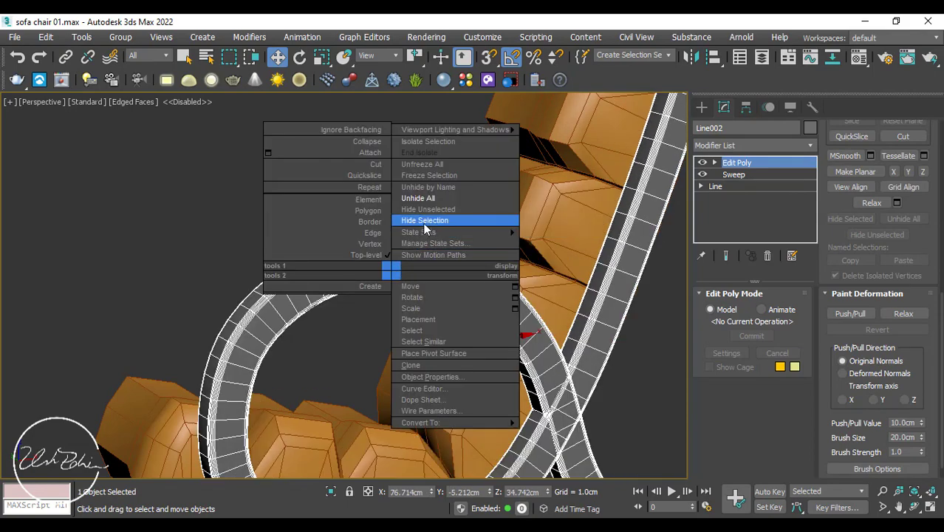
pyautogui.click(436, 221)
pyautogui.click(370, 268)
# Extrude all polygons of the armrest piece outward with a height of 2 cm
pyautogui.scroll(3, 368, 265)
pyautogui.press('4')
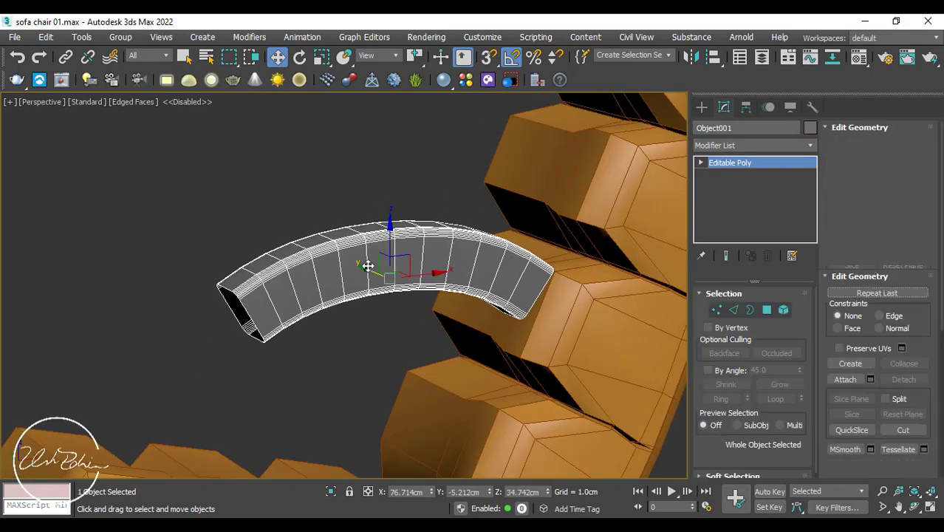
pyautogui.hotkey('ctrl', 'a')
pyautogui.scroll(2, 368, 264)
pyautogui.scroll(2, 368, 264)
pyautogui.rightClick(364, 256)
pyautogui.click(240, 298)
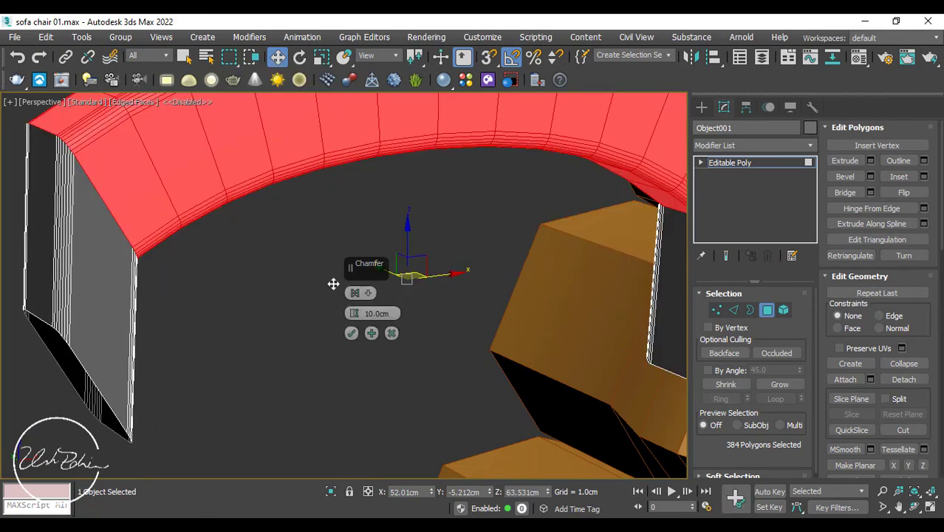
pyautogui.click(355, 293)
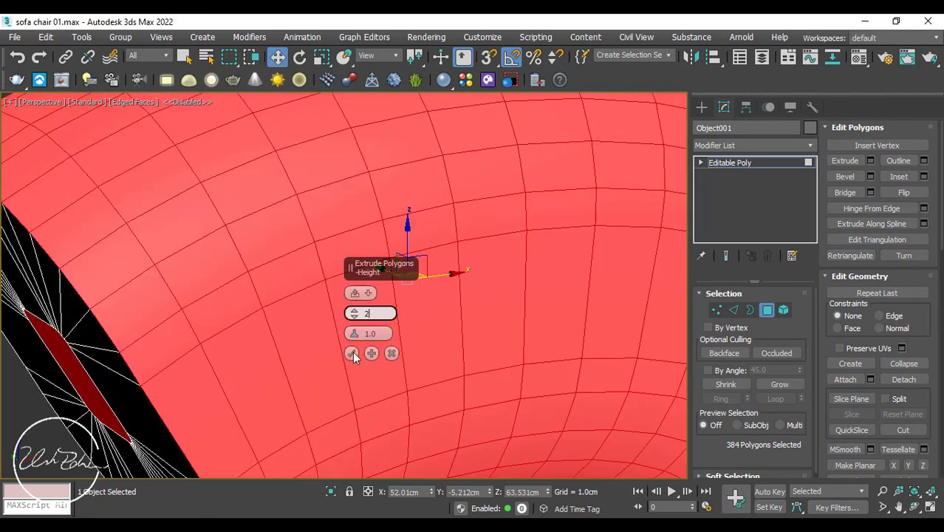
pyautogui.write('2')
pyautogui.click(351, 353)
# Unhide the frame and extend the armrest's front inner border edges into the piece, about 2.7 cm in X and 1.6 cm upward
pyautogui.scroll(-3, 326, 343)
pyautogui.press('2')
pyautogui.keyDown('alt'); pyautogui.moveTo(169, 343); pyautogui.dragTo(228, 326, button='middle'); pyautogui.keyUp('alt')
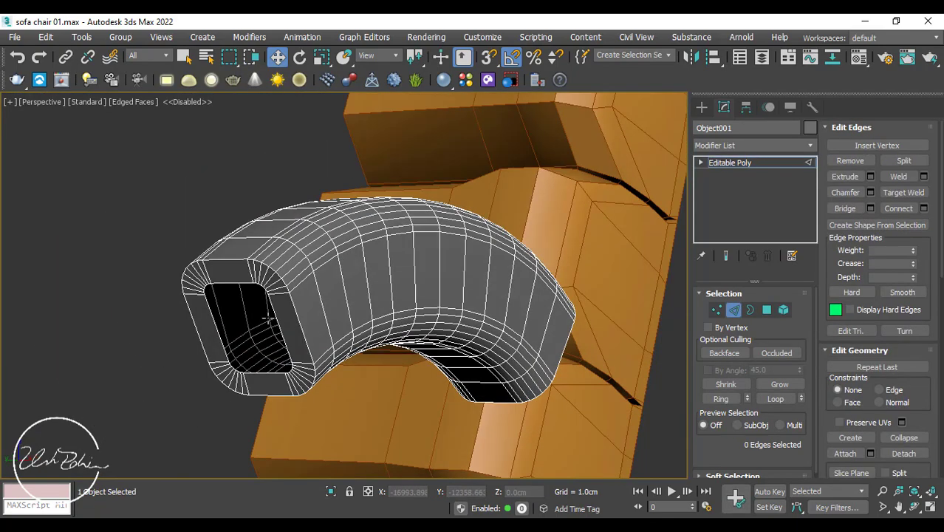
pyautogui.doubleClick(272, 313)
pyautogui.hotkey('alt', 'w')
pyautogui.hotkey('alt', 'w')
pyautogui.rightClick(573, 162)
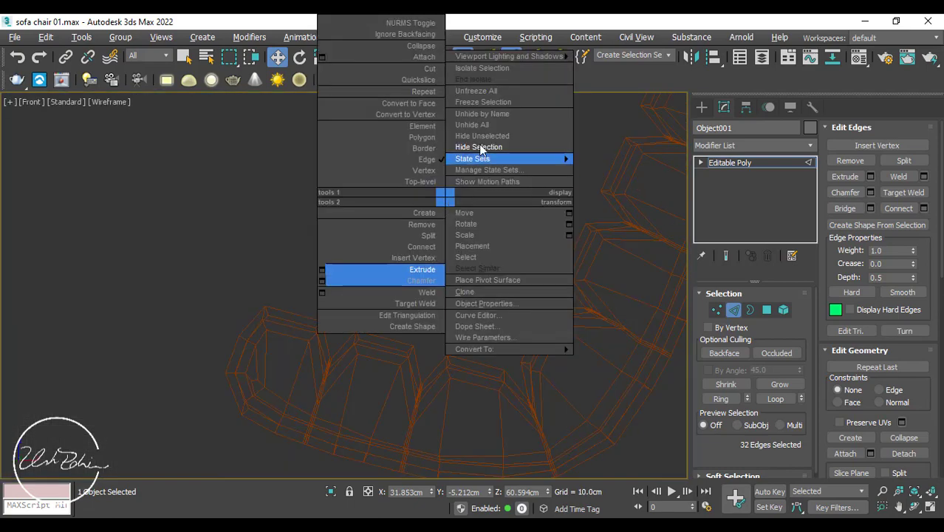
pyautogui.scroll(6, 292, 268)
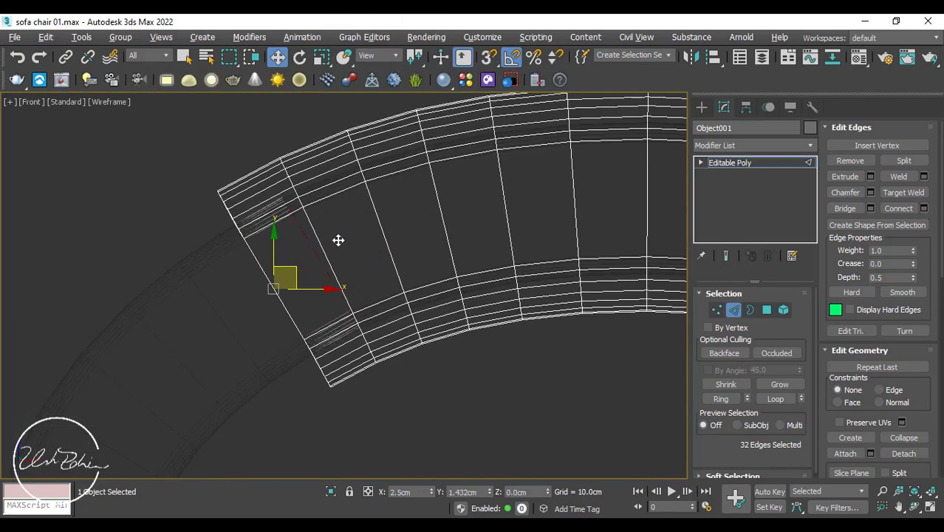
pyautogui.scroll(-3, 343, 237)
# Extend the armrest's rear inner border edges into the piece, about 3.3 cm back in X and 2.1 cm upward
pyautogui.moveTo(489, 236); pyautogui.dragTo(304, 215, button='middle')
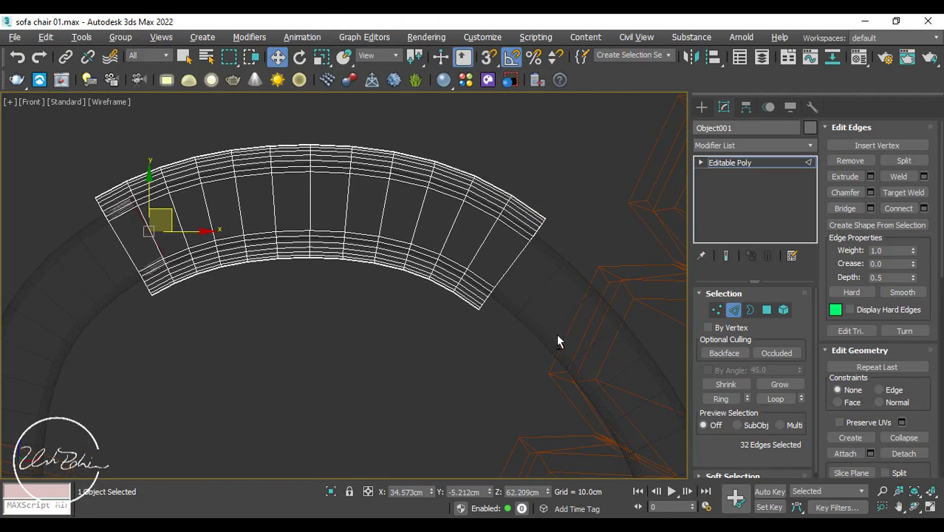
pyautogui.hotkey('alt', 'w')
pyautogui.rightClick(567, 345)
pyautogui.hotkey('alt', 'w')
pyautogui.keyDown('alt'); pyautogui.moveTo(581, 354); pyautogui.dragTo(510, 317, button='middle'); pyautogui.keyUp('alt')
pyautogui.click(531, 303)
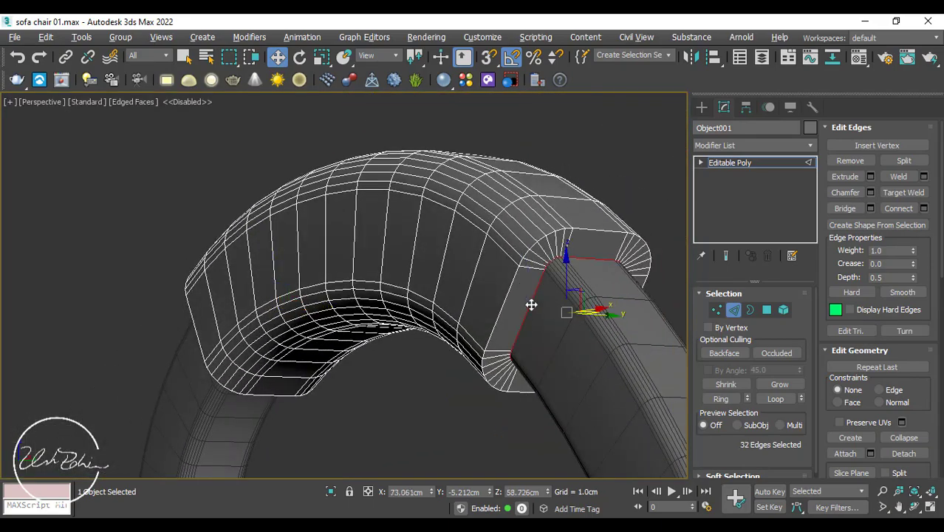
pyautogui.hotkey('alt', 'w')
pyautogui.rightClick(539, 234)
pyautogui.hotkey('alt', 'w')
pyautogui.scroll(4, 528, 244)
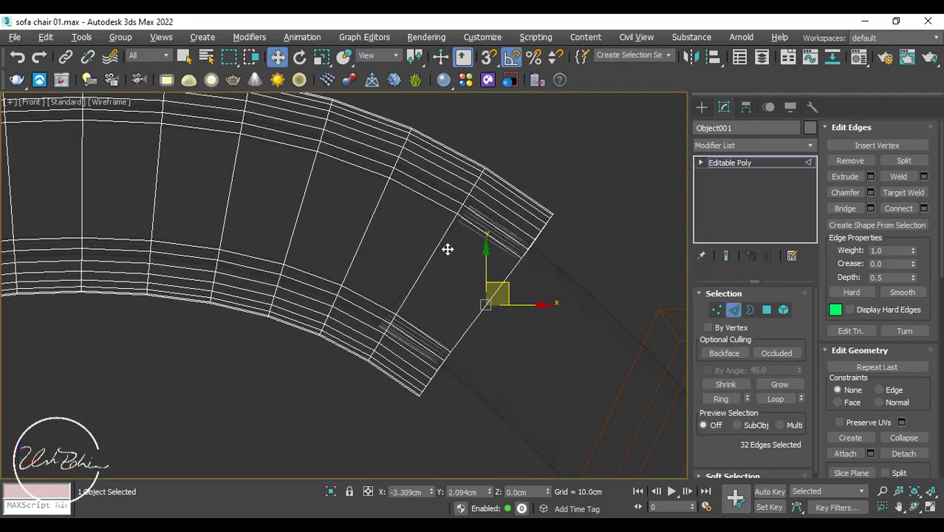
# Chamfer the inner edge loops at both ends of the armrest pad by 0.4 cm with 3 segments
pyautogui.hotkey('alt', 'w')
pyautogui.rightClick(562, 324)
pyautogui.hotkey('alt', 'w')
pyautogui.scroll(-3, 529, 303)
pyautogui.keyDown('alt'); pyautogui.moveTo(377, 299); pyautogui.dragTo(510, 275, button='middle'); pyautogui.keyUp('alt')
pyautogui.scroll(4, 369, 255)
pyautogui.keyDown('ctrl'); pyautogui.doubleClick(366, 242); pyautogui.keyUp('ctrl')
pyautogui.rightClick(363, 234)
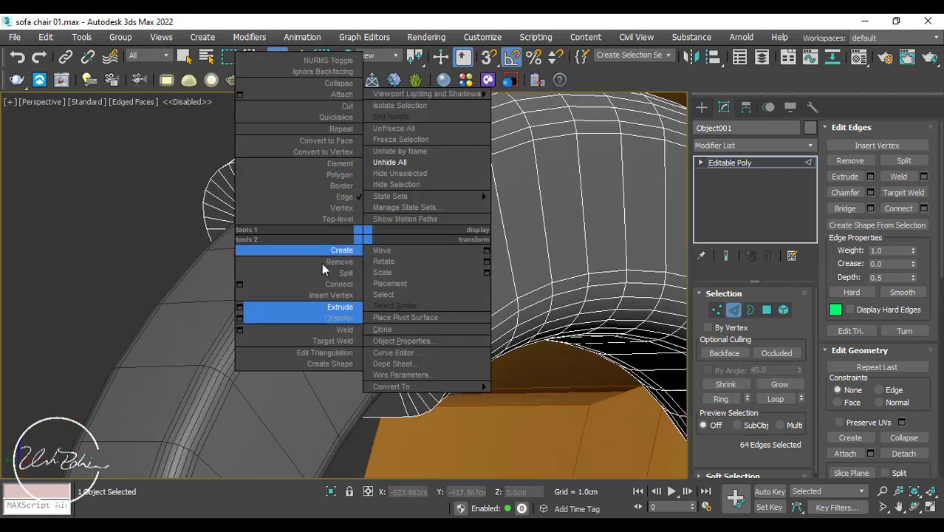
pyautogui.click(239, 319)
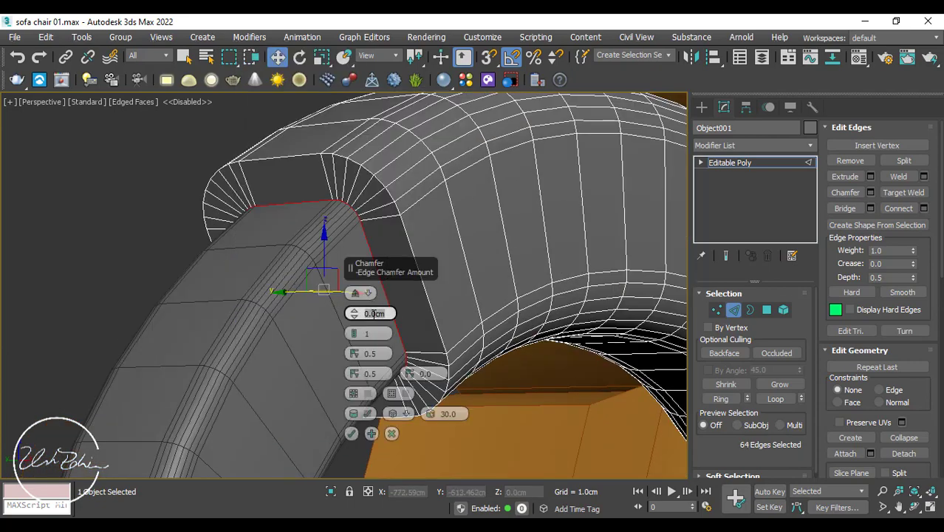
pyautogui.click(374, 314)
pyautogui.write('.4')
pyautogui.click(377, 333)
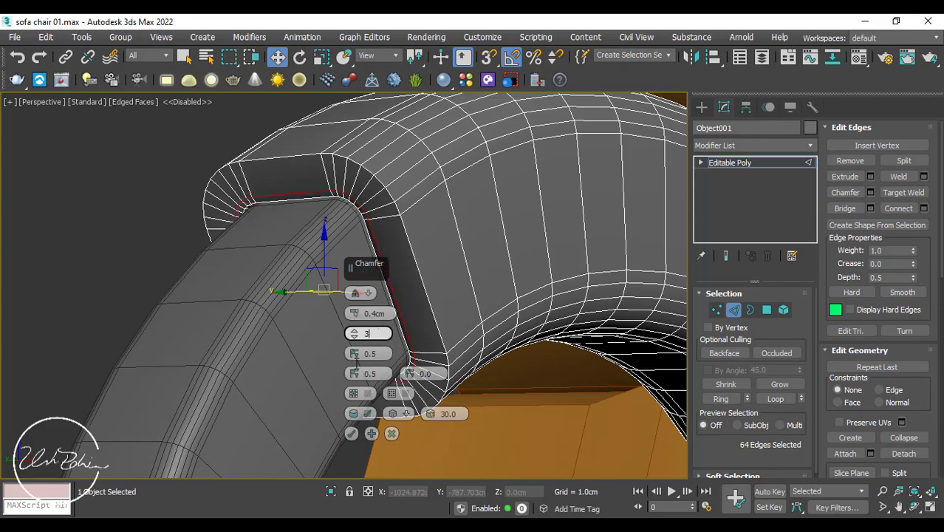
pyautogui.click(352, 434)
# Chamfer the outer rim edge loops at both ends of the armrest pad by 1 cm with 3 segments
pyautogui.doubleClick(295, 156)
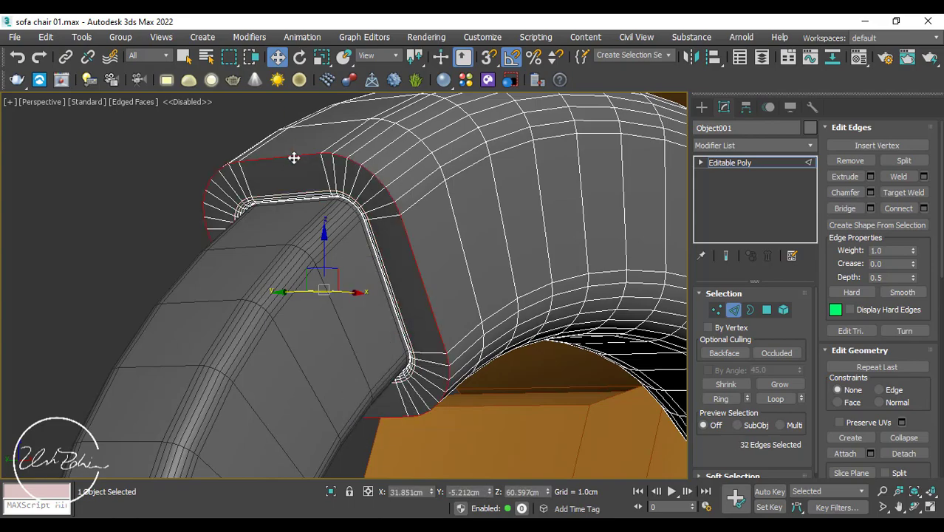
pyautogui.keyDown('alt'); pyautogui.moveTo(294, 156); pyautogui.dragTo(440, 244, button='middle'); pyautogui.keyUp('alt')
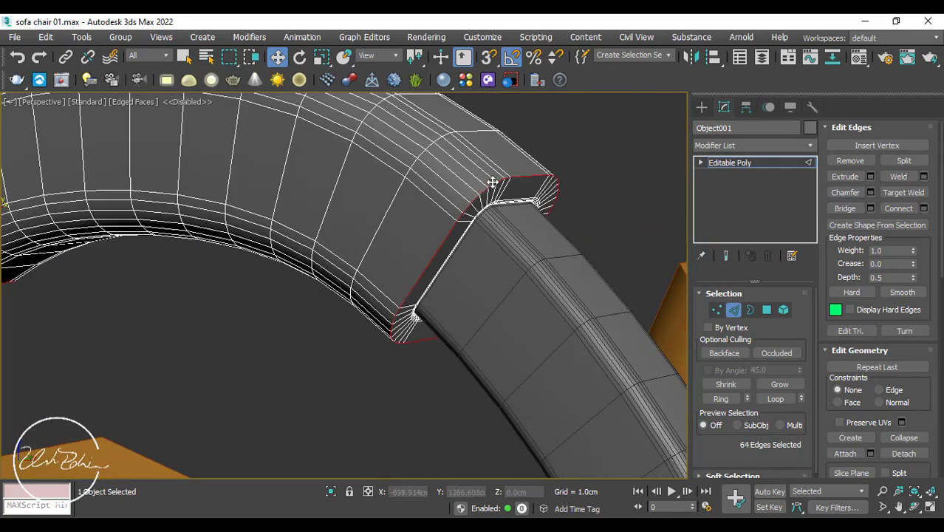
pyautogui.scroll(2, 493, 183)
pyautogui.rightClick(490, 197)
pyautogui.click(367, 280)
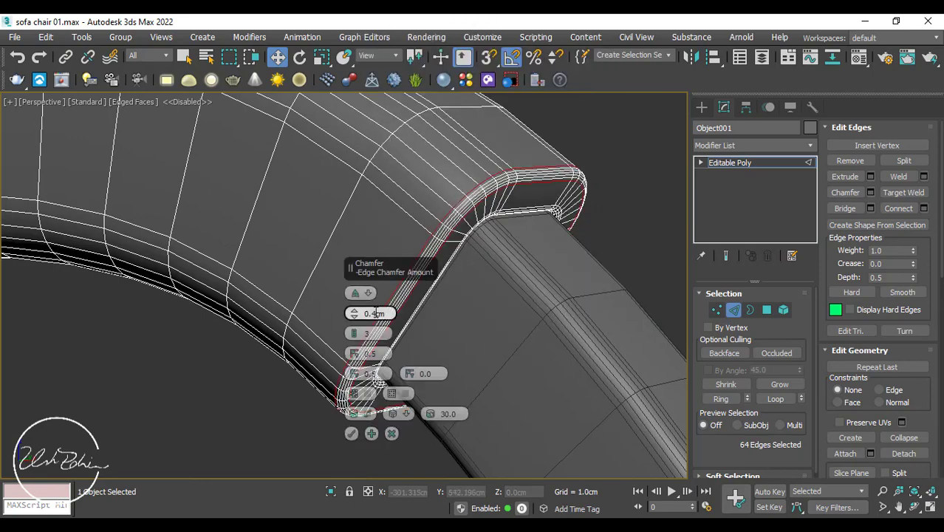
pyautogui.write('1')
pyautogui.press('Return')
pyautogui.click(353, 435)
pyautogui.scroll(-3, 432, 289)
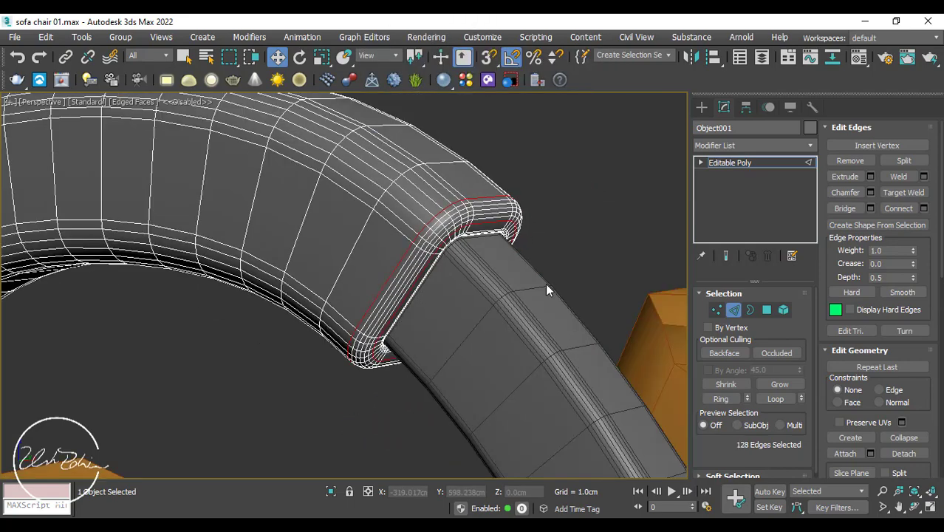
# Mirror the segmented cushion half across the Y axis as a copy
pyautogui.click(733, 310)
pyautogui.scroll(-3, 337, 227)
pyautogui.keyDown('alt'); pyautogui.moveTo(327, 249); pyautogui.dragTo(392, 274, button='middle'); pyautogui.keyUp('alt')
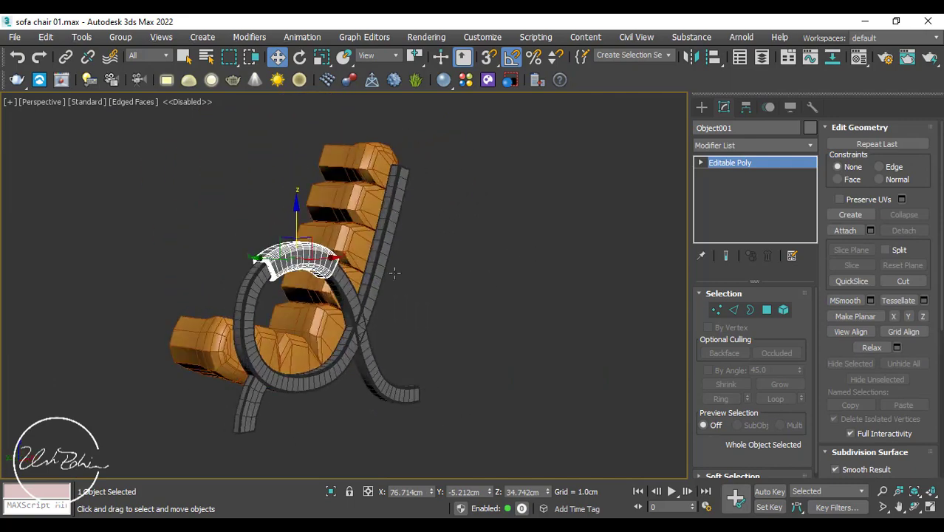
pyautogui.click(249, 327)
pyautogui.click(734, 175)
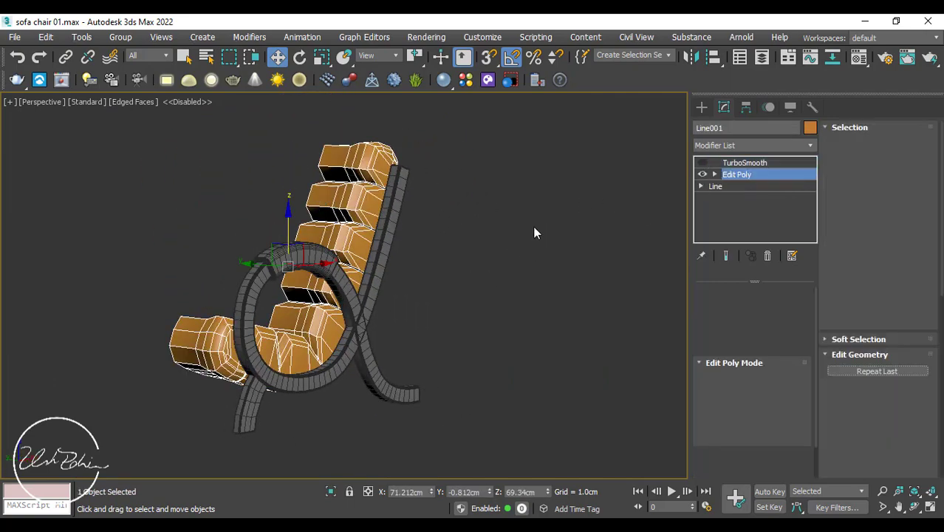
pyautogui.keyDown('alt'); pyautogui.moveTo(535, 234); pyautogui.dragTo(517, 240, button='middle'); pyautogui.keyUp('alt')
pyautogui.hotkey('alt', 'w')
pyautogui.hotkey('alt', 'w')
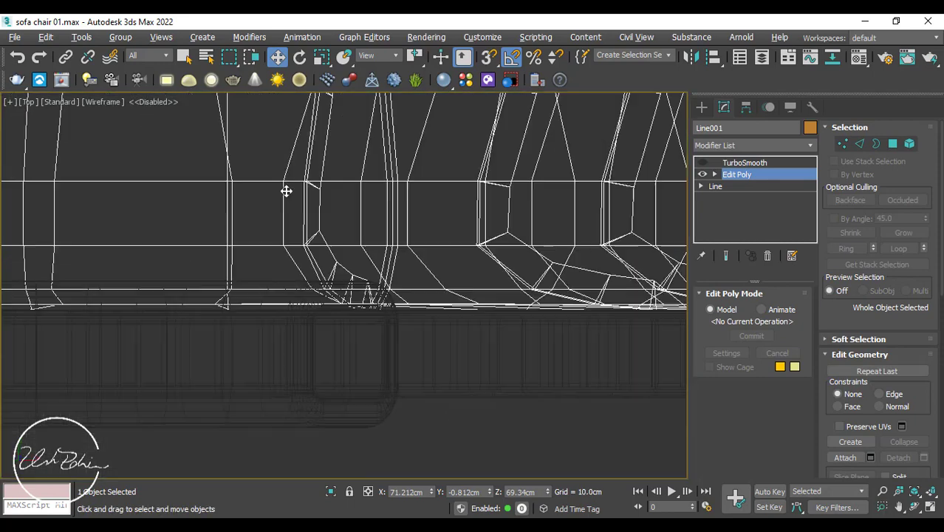
pyautogui.scroll(-5, 302, 205)
pyautogui.click(744, 162)
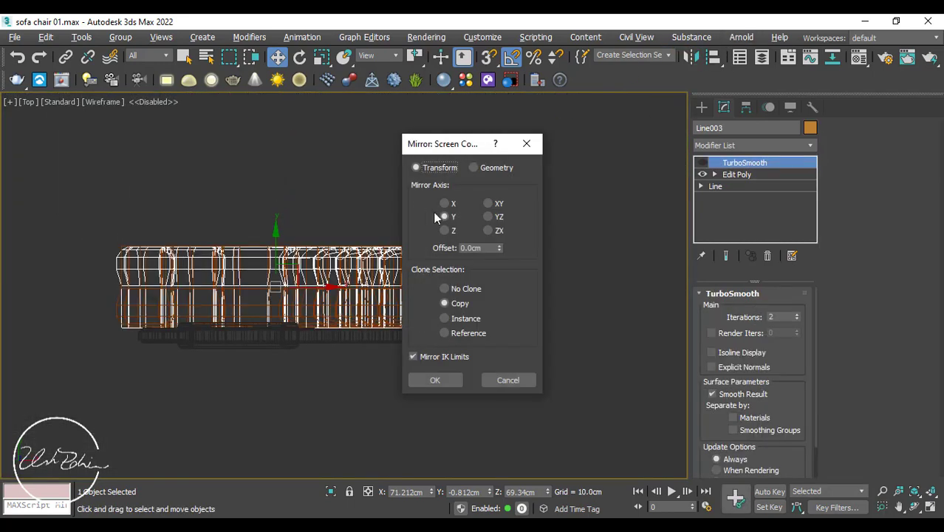
pyautogui.click(435, 379)
# Move the mirrored cushion half along Y and snap its inner edge onto the original half's centre edge
pyautogui.moveTo(277, 234); pyautogui.dragTo(280, 119)
pyautogui.scroll(4, 280, 118)
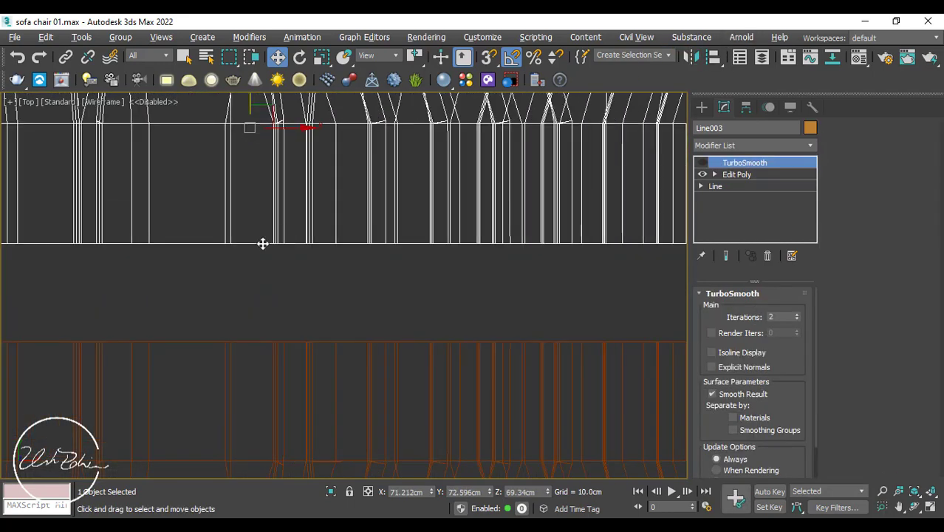
pyautogui.press('s')
pyautogui.moveTo(238, 243); pyautogui.dragTo(236, 326)
# Attach the original cushion half to the mirrored half at the Edit Poly level
pyautogui.hotkey('alt', 'w')
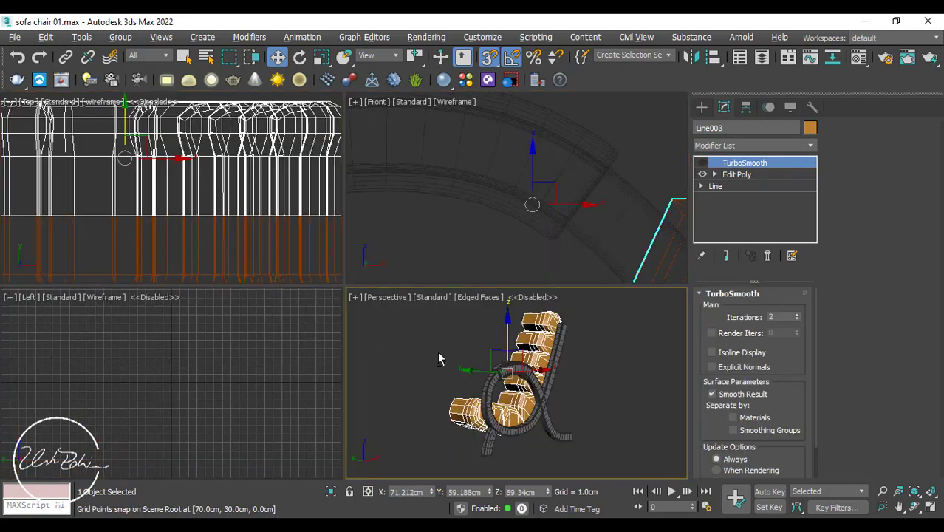
pyautogui.middleClick(382, 310)
pyautogui.hotkey('alt', 'w')
pyautogui.scroll(4, 382, 295)
pyautogui.click(768, 174)
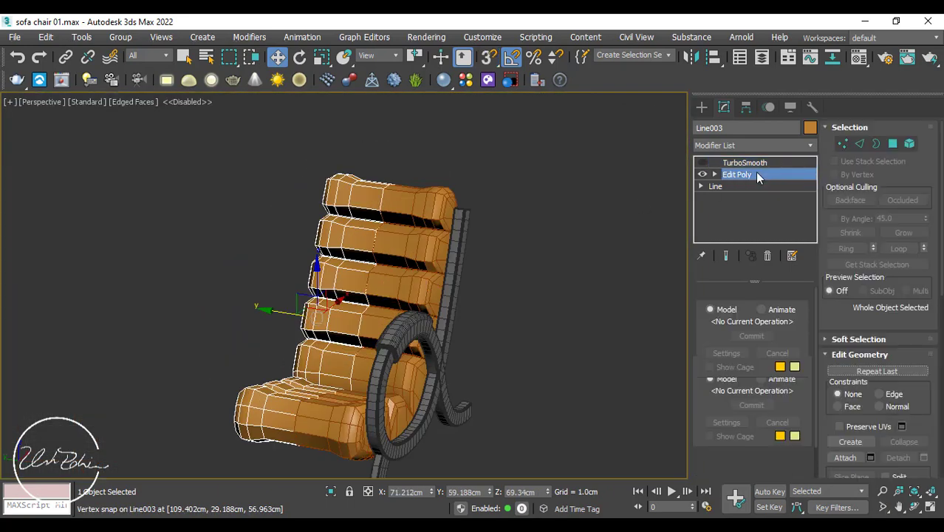
pyautogui.keyDown('alt'); pyautogui.moveTo(347, 280); pyautogui.dragTo(393, 245, button='middle'); pyautogui.keyUp('alt')
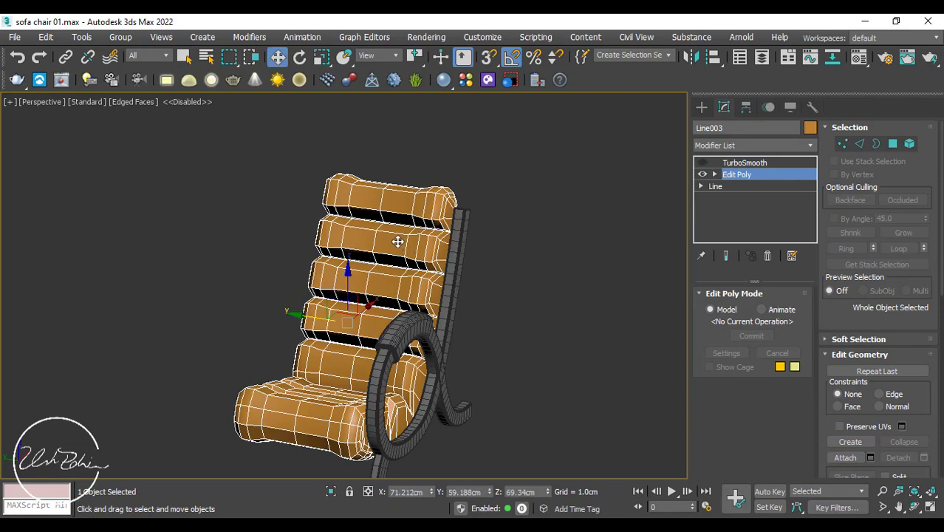
# Weld all vertices of the combined cushion to close the centre seam, and test a seam vertex
pyautogui.press('1')
pyautogui.scroll(6, 379, 281)
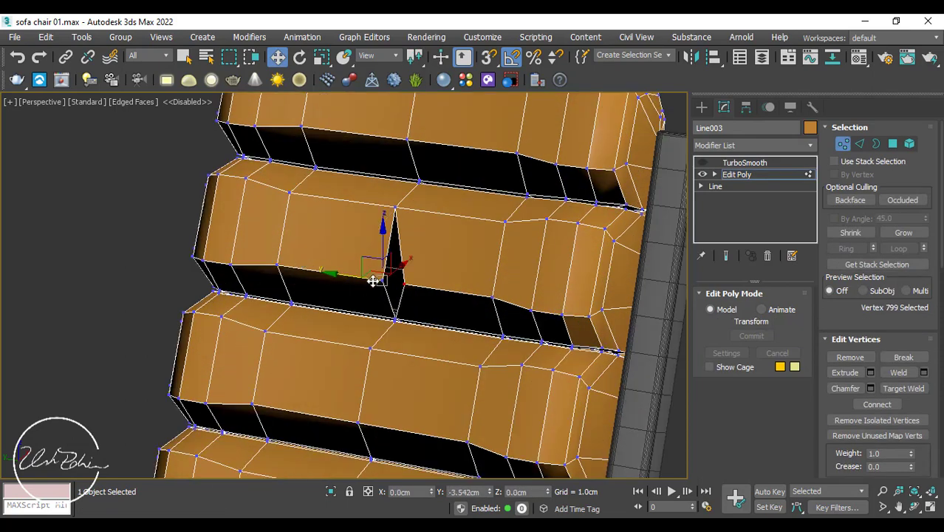
pyautogui.moveTo(373, 281); pyautogui.dragTo(375, 282)
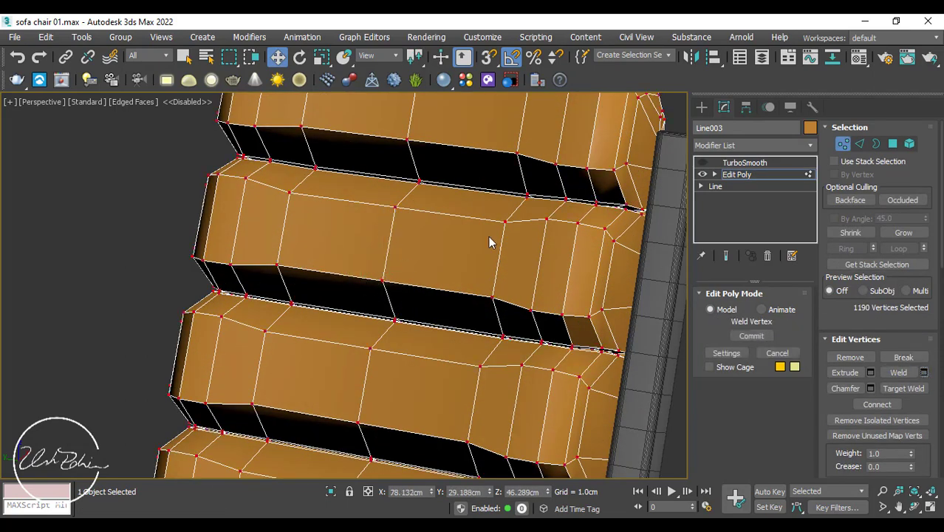
pyautogui.click(348, 338)
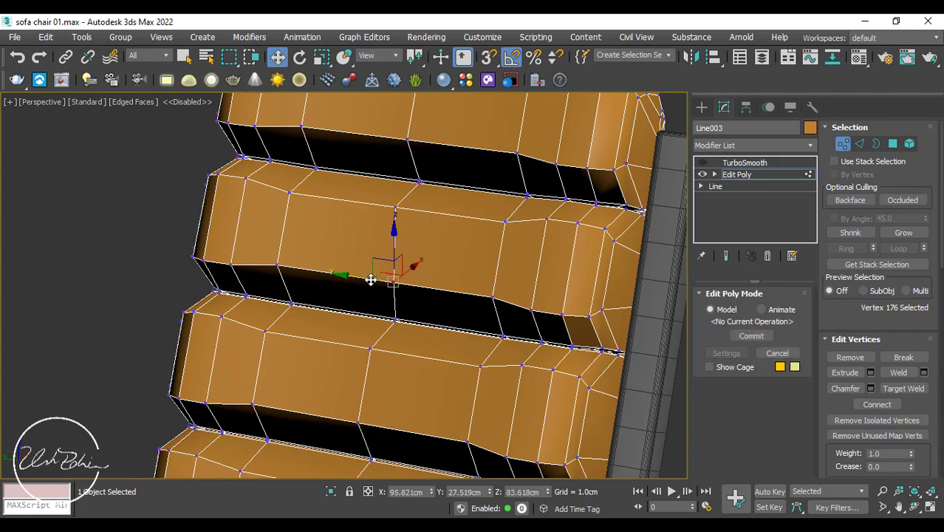
pyautogui.scroll(-5, 370, 280)
# Copy the side frame and armrest pad together about 75 cm along Y to the cushion's opposite side
pyautogui.click(737, 174)
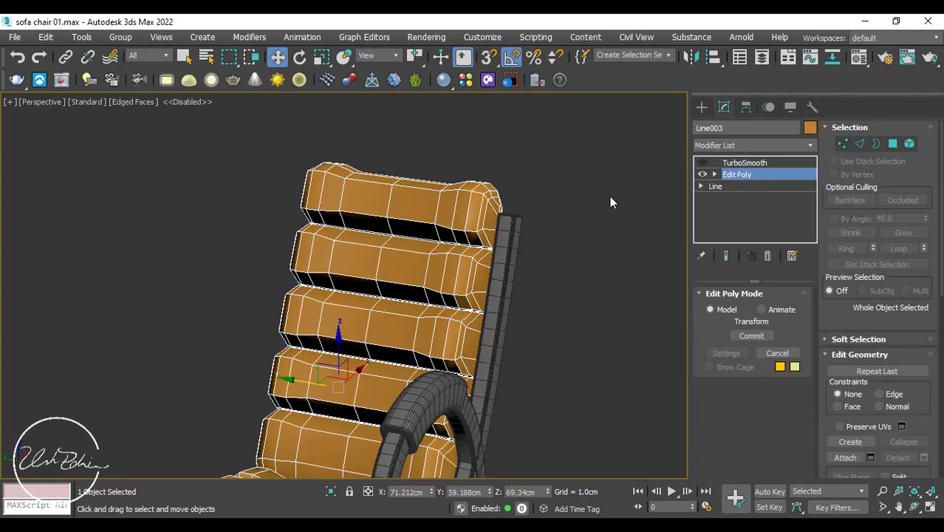
pyautogui.keyDown('ctrl'); pyautogui.click(420, 294); pyautogui.keyUp('ctrl')
pyautogui.hotkey('alt', 'w')
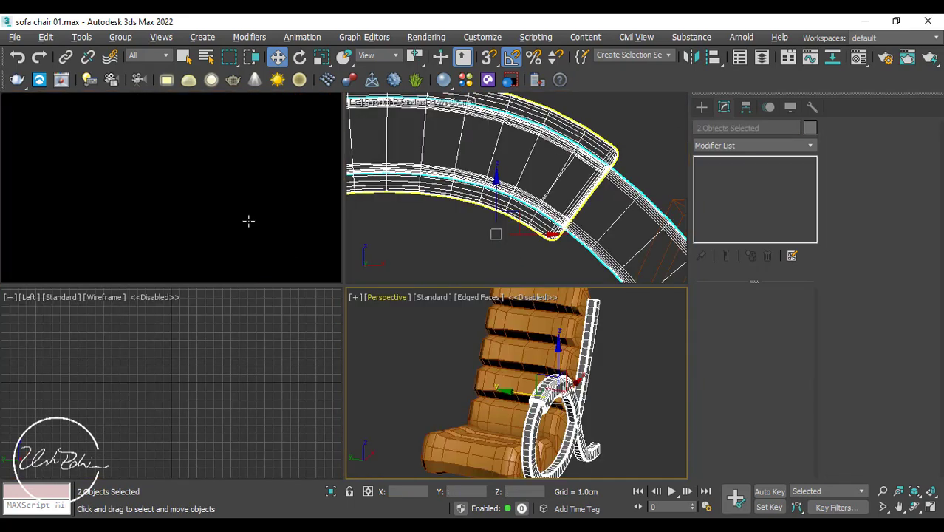
pyautogui.rightClick(248, 220)
pyautogui.hotkey('alt', 'w')
pyautogui.press('z')
pyautogui.scroll(-3, 290, 325)
pyautogui.keyDown('shift'); pyautogui.moveTo(290, 325); pyautogui.dragTo(292, 145); pyautogui.keyUp('shift')
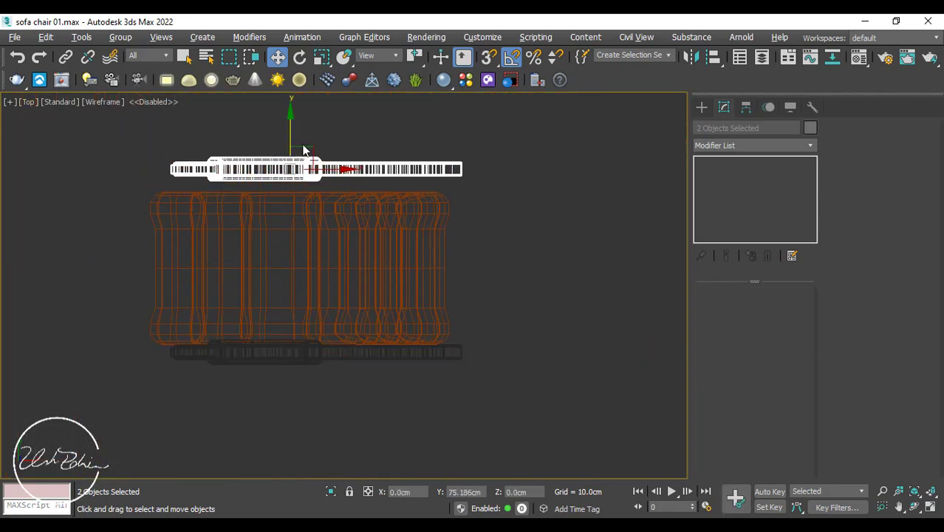
pyautogui.click(403, 244)
pyautogui.click(473, 329)
# Snap the copied frame and armrest pad along Y against the far side of the cushion
pyautogui.press('s')
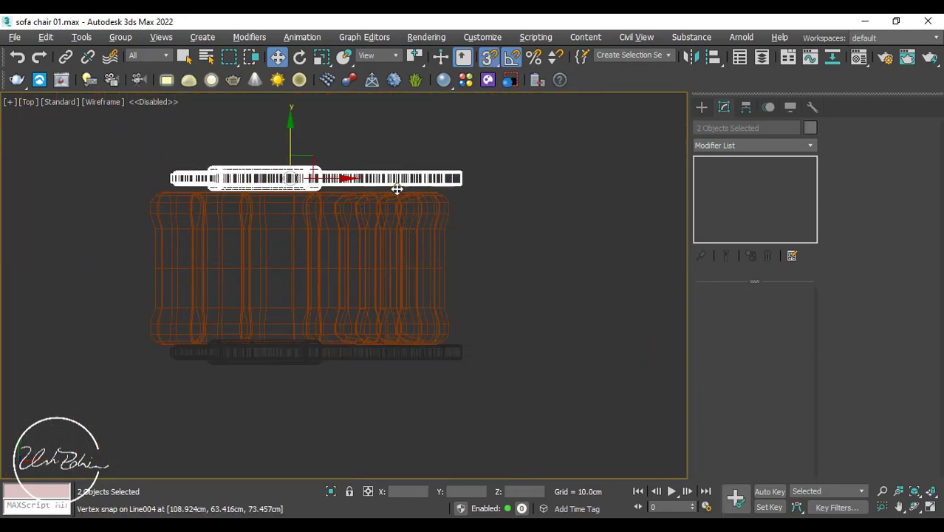
pyautogui.scroll(6, 369, 184)
pyautogui.moveTo(367, 221); pyautogui.dragTo(379, 282, button='middle')
pyautogui.scroll(-6, 375, 251)
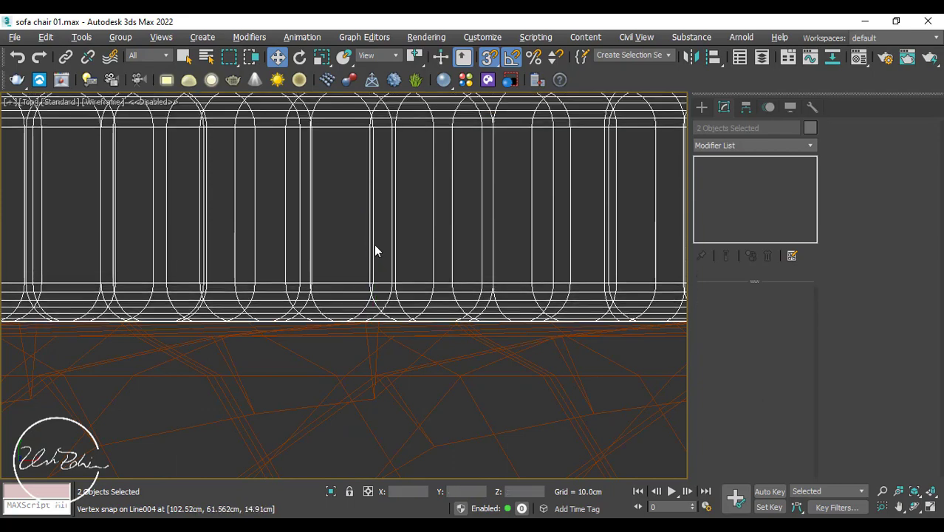
pyautogui.moveTo(376, 166); pyautogui.dragTo(377, 141, button='middle')
# Enable TurboSmooth on the cushion and turn off the edged-faces display in the perspective view
pyautogui.hotkey('alt', 'w')
pyautogui.rightClick(481, 305)
pyautogui.hotkey('alt', 'w')
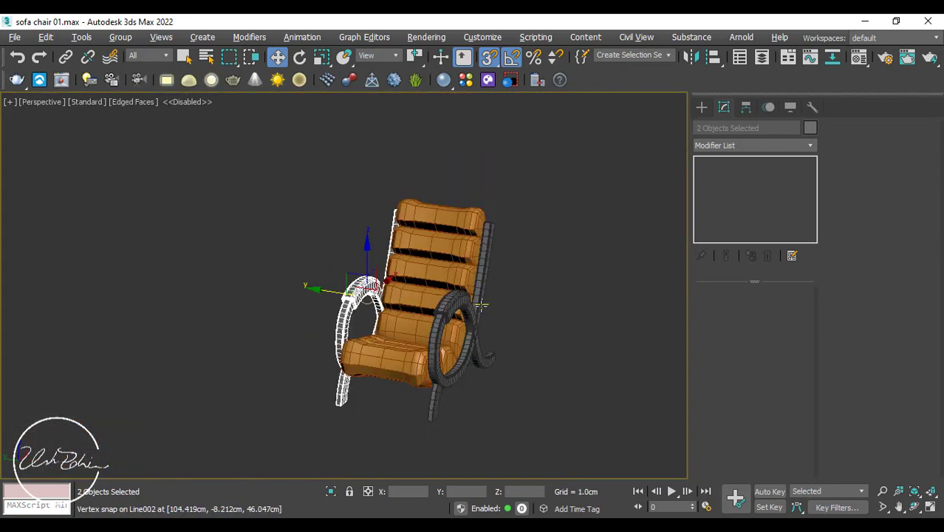
pyautogui.click(520, 273)
pyautogui.scroll(3, 517, 268)
pyautogui.keyDown('alt'); pyautogui.moveTo(517, 268); pyautogui.dragTo(458, 235, button='middle'); pyautogui.keyUp('alt')
pyautogui.click(457, 235)
pyautogui.click(699, 158)
pyautogui.click(536, 234)
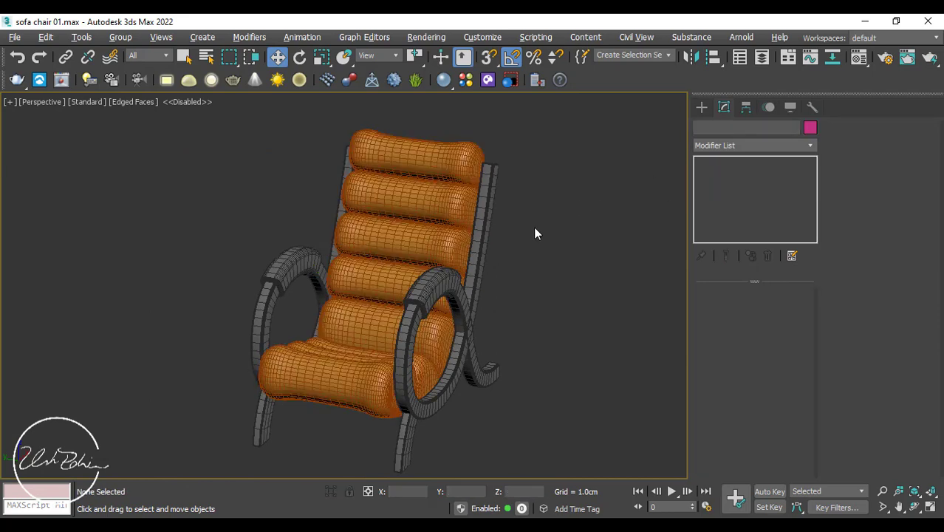
pyautogui.press('F4')
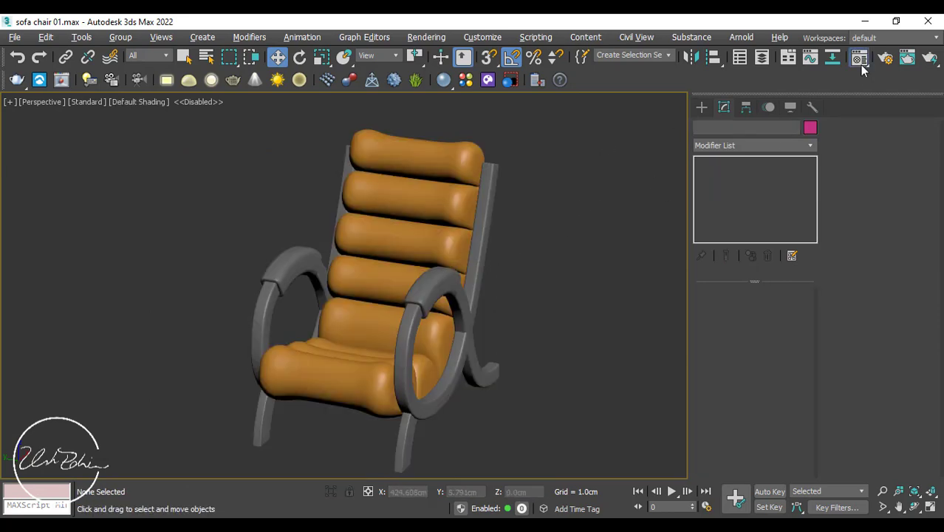
# Assign Material #1 to both side frames and set its diffuse colour to near-black
pyautogui.press('m')
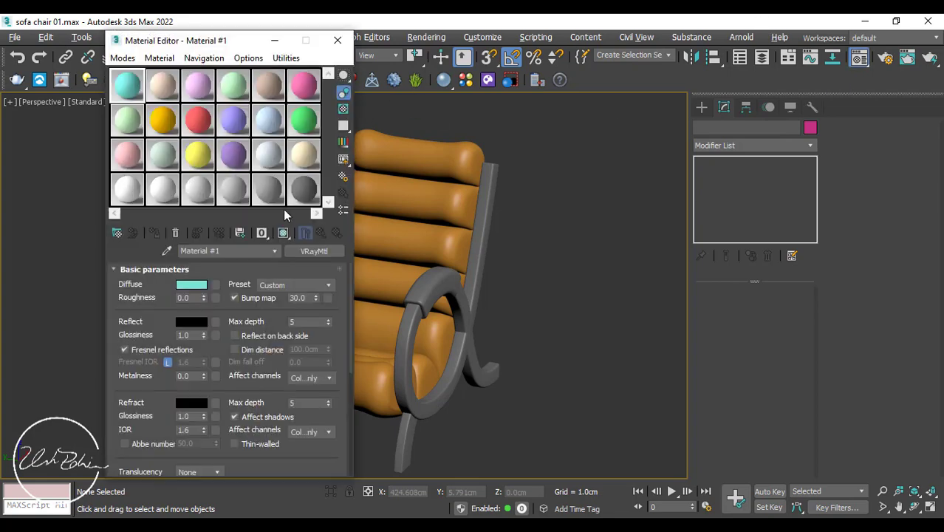
pyautogui.click(473, 215)
pyautogui.keyDown('alt'); pyautogui.moveTo(473, 215); pyautogui.dragTo(383, 278, button='middle'); pyautogui.keyUp('alt')
pyautogui.keyDown('ctrl'); pyautogui.click(383, 278); pyautogui.keyUp('ctrl')
pyautogui.click(154, 233)
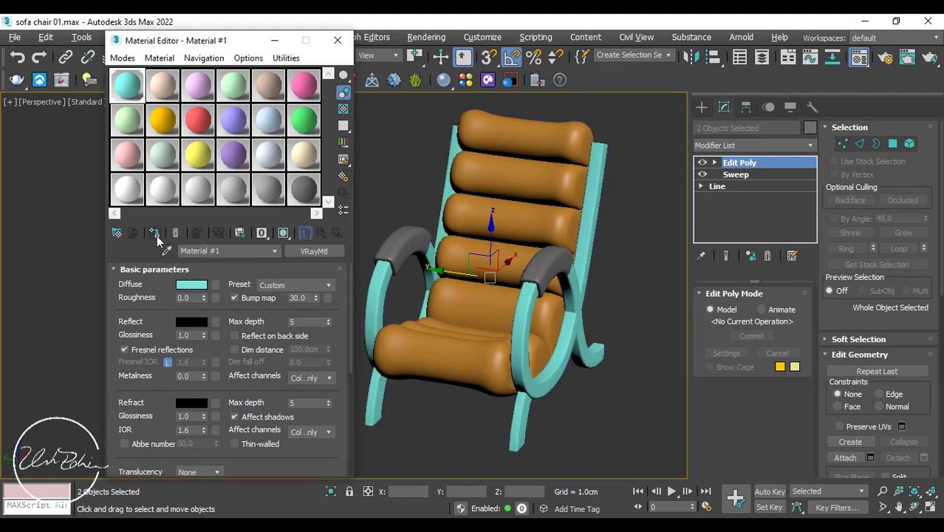
pyautogui.click(191, 285)
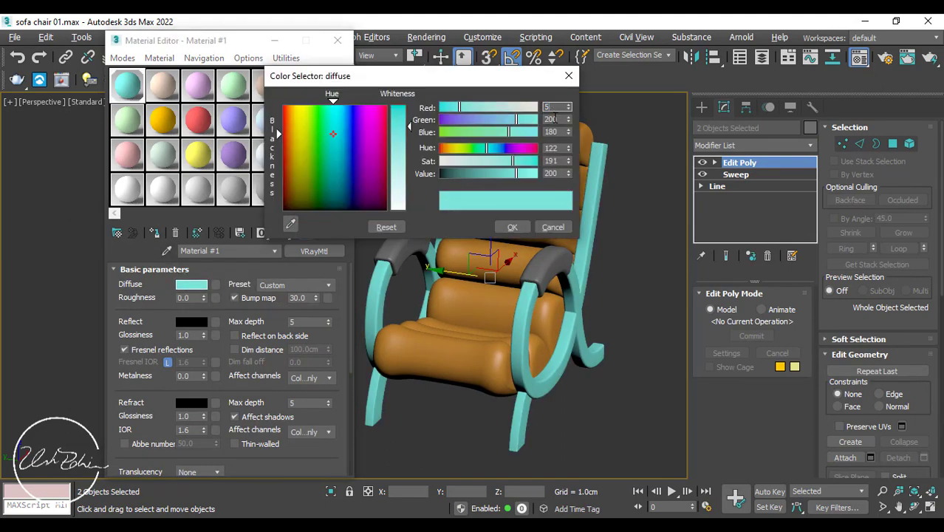
pyautogui.click(512, 227)
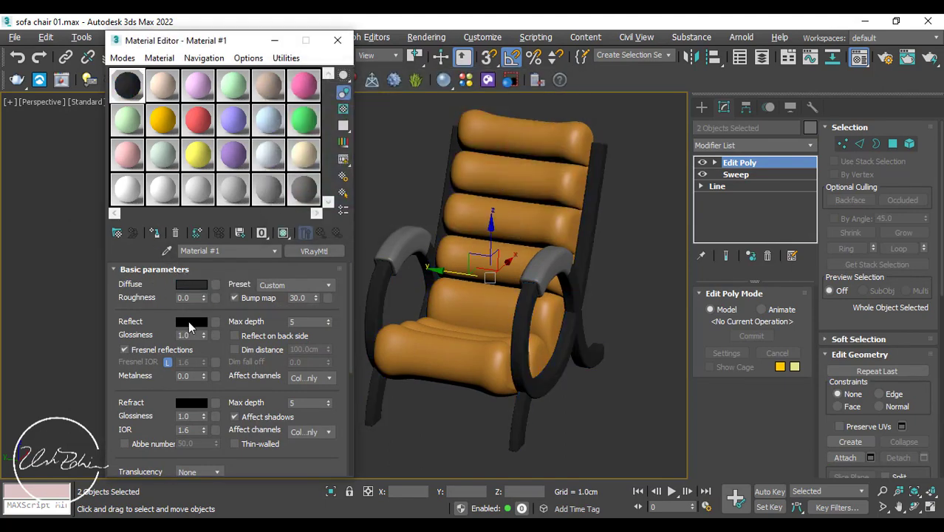
# Give Material #1 a light grey reflection colour of about 146, glossiness 0.85 and no Fresnel reflections
pyautogui.click(191, 322)
pyautogui.click(399, 153)
pyautogui.moveTo(399, 166); pyautogui.dragTo(400, 167)
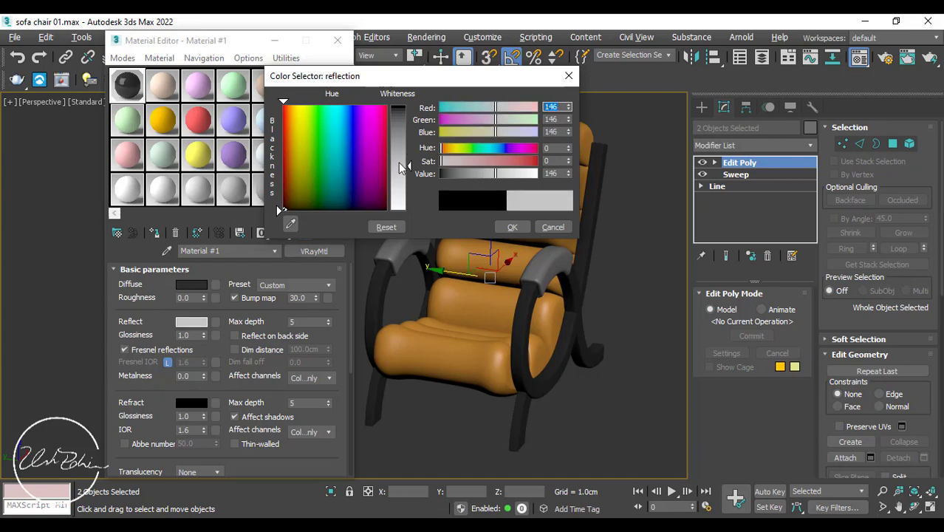
pyautogui.click(512, 227)
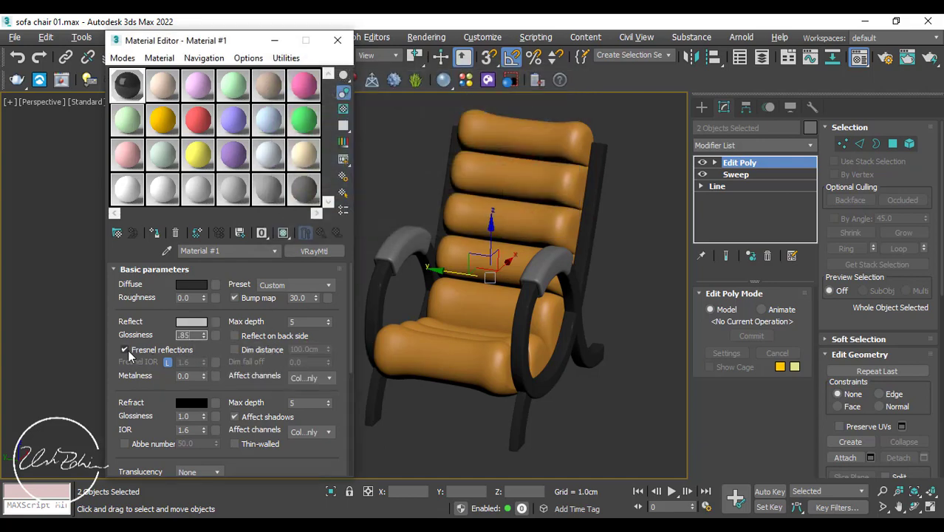
# Convert both side frames to Editable Poly and assign Material #2 to the cushion and the two armrest pads
pyautogui.rightClick(383, 240)
pyautogui.click(443, 413)
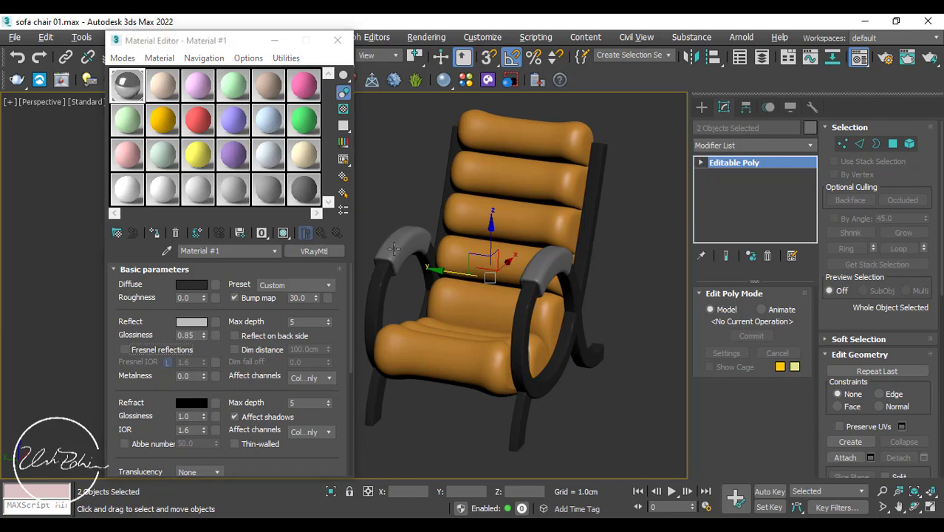
pyautogui.keyDown('ctrl'); pyautogui.click(519, 231); pyautogui.keyUp('ctrl')
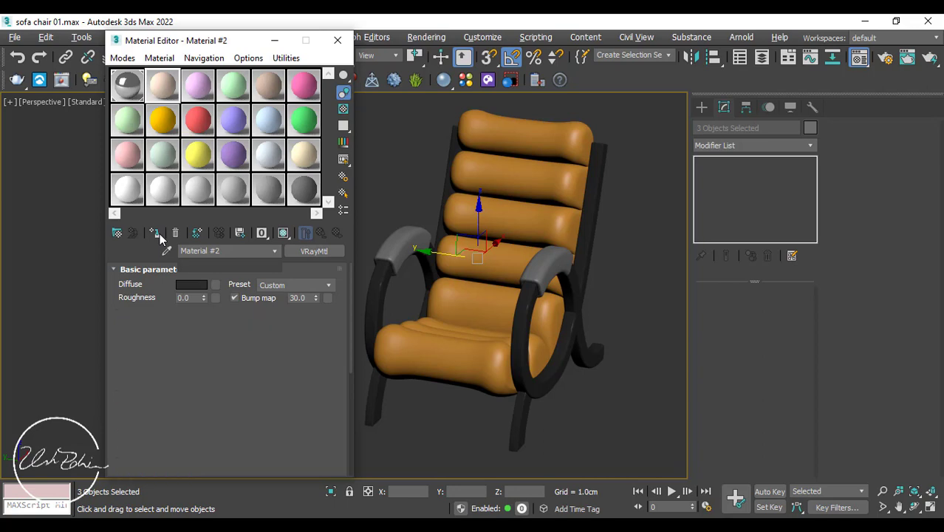
pyautogui.click(155, 233)
# Set the diffuse colour of Material #2 to a dark brown of about RGB 23, 7, 1
pyautogui.click(196, 288)
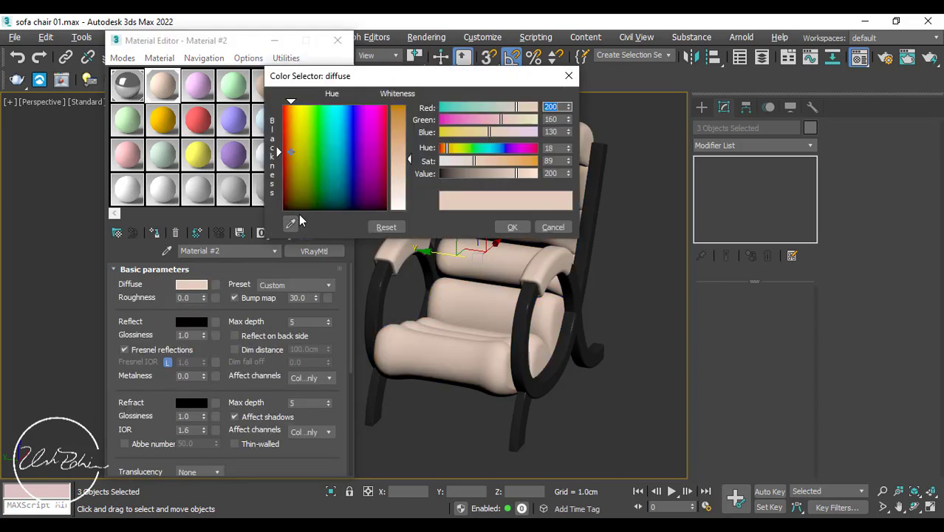
pyautogui.click(284, 204)
pyautogui.moveTo(409, 132); pyautogui.dragTo(407, 116)
pyautogui.moveTo(453, 173); pyautogui.dragTo(448, 175)
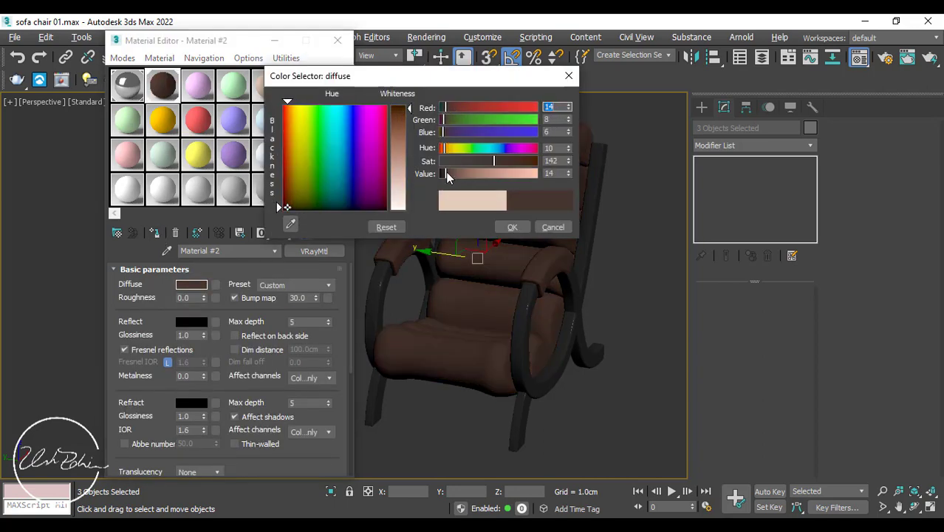
pyautogui.moveTo(290, 193); pyautogui.dragTo(288, 201)
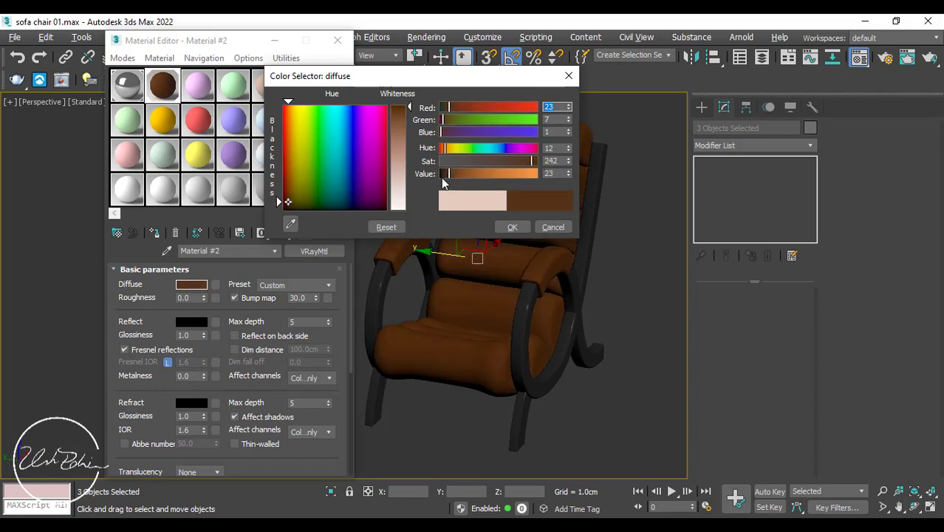
pyautogui.click(512, 226)
# Give Material #2 a mid-grey reflection colour and a reflection glossiness of 0.6
pyautogui.click(192, 323)
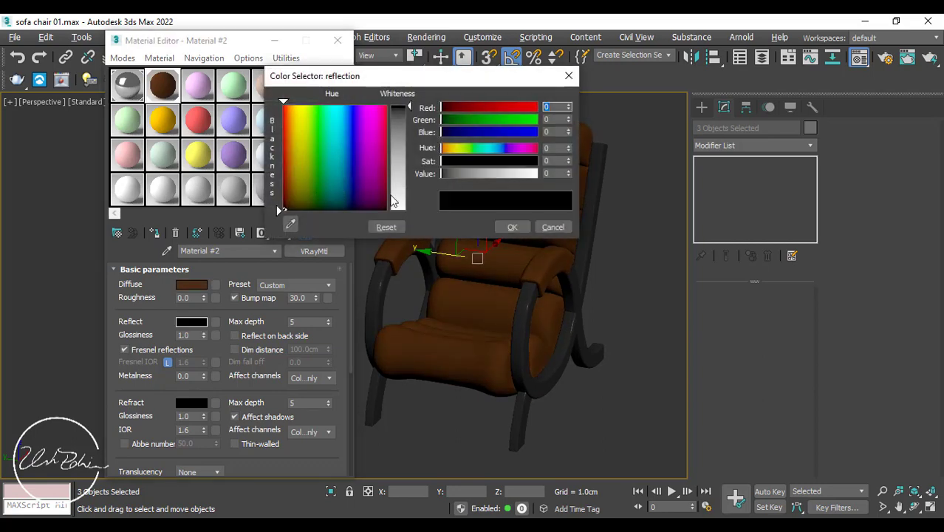
pyautogui.moveTo(392, 199); pyautogui.dragTo(398, 133)
pyautogui.click(511, 226)
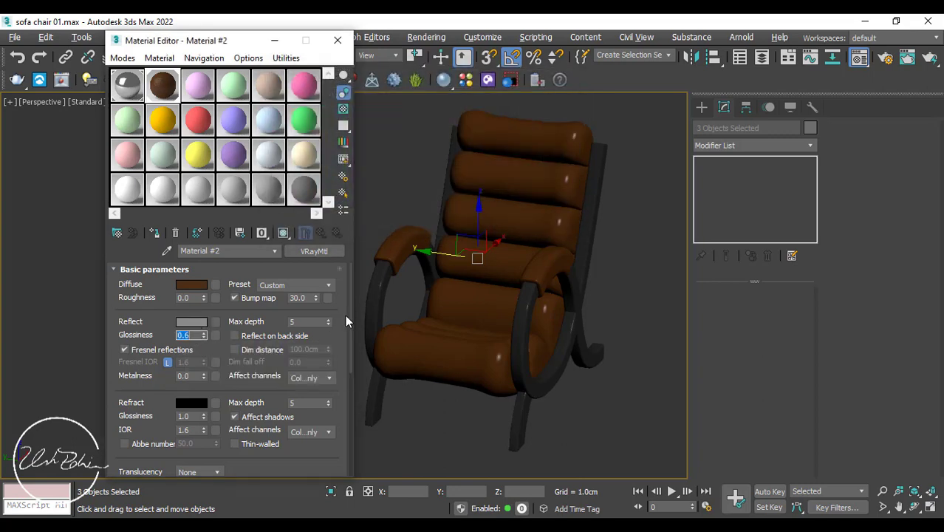
# Add a Cellular map to the bump slot of Material #2 and show the map in the viewport
pyautogui.scroll(-15, 344, 317)
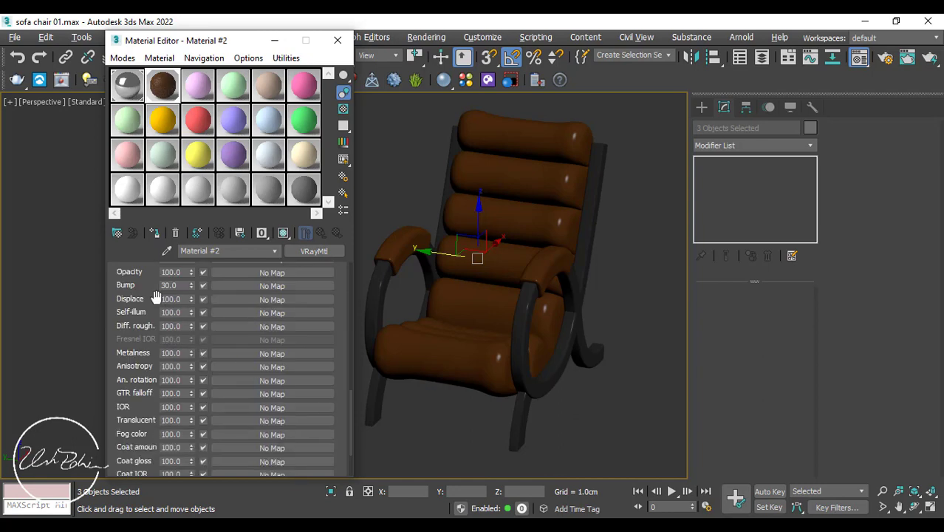
pyautogui.click(243, 286)
pyautogui.click(371, 135)
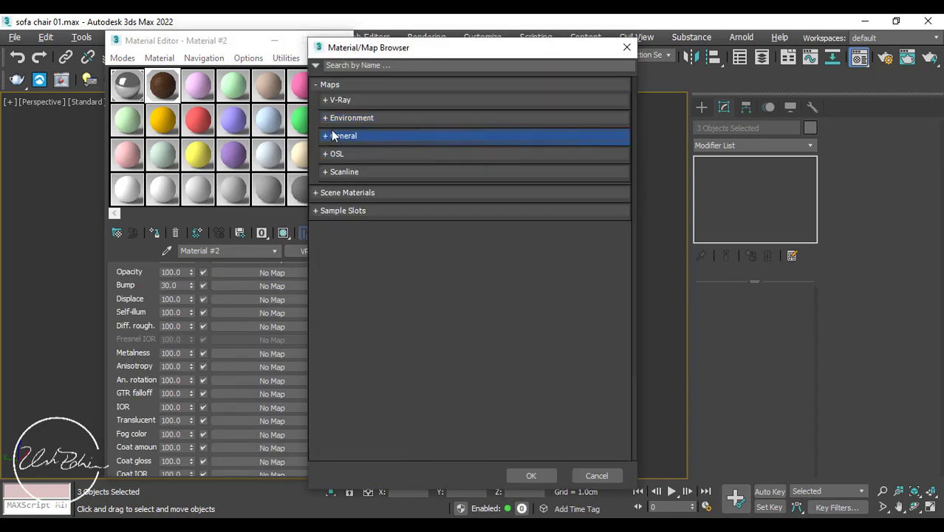
pyautogui.click(371, 135)
pyautogui.click(531, 475)
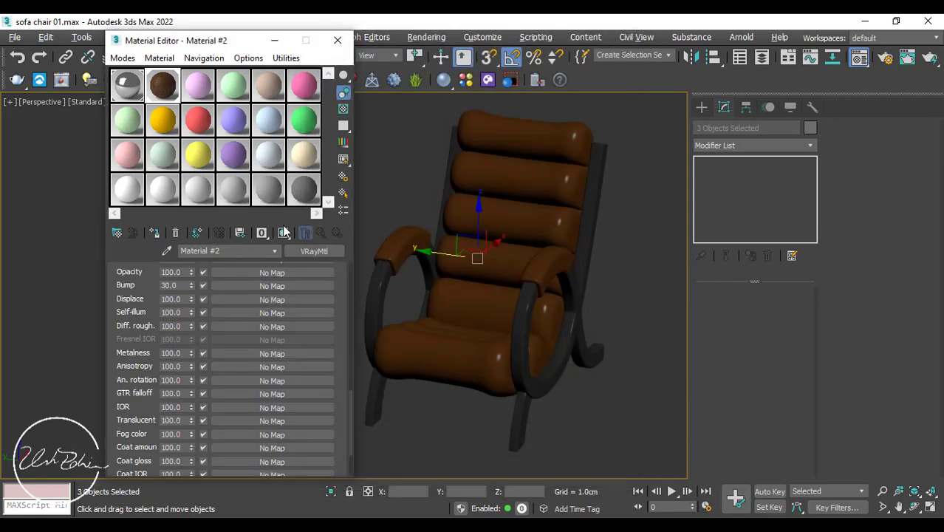
# Apply a UVW Map modifier with Box mapping to the cushion and armrest pads
pyautogui.scroll(3, 480, 230)
pyautogui.click(740, 147)
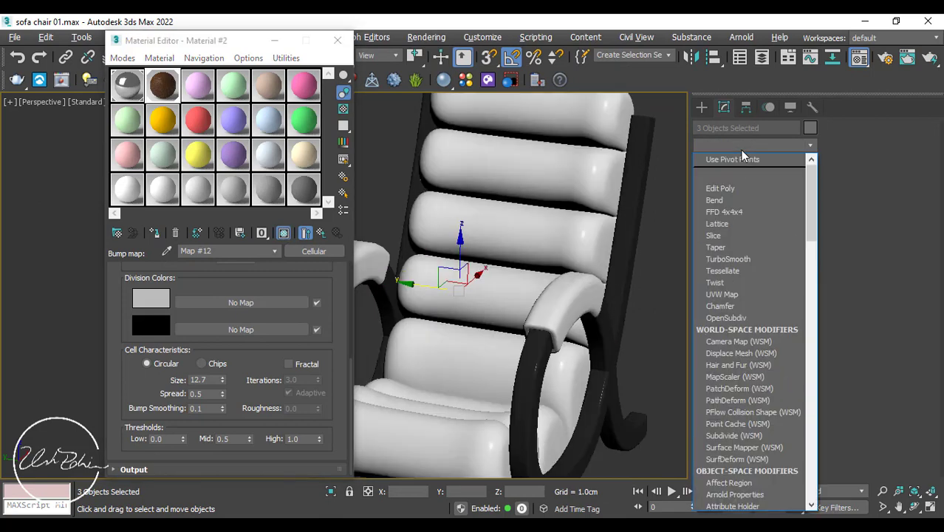
pyautogui.click(726, 293)
pyautogui.click(726, 373)
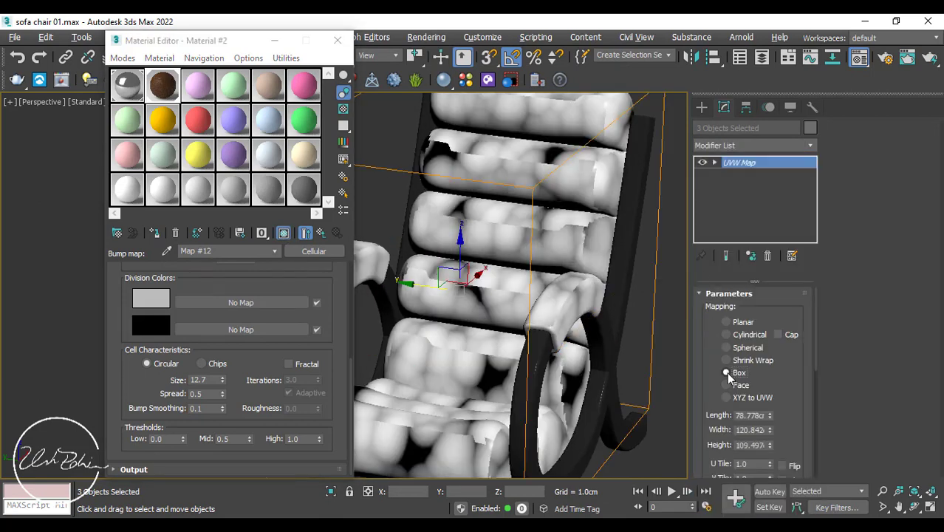
# Set the Cellular bump map's cell size to 1.0
pyautogui.click(209, 380)
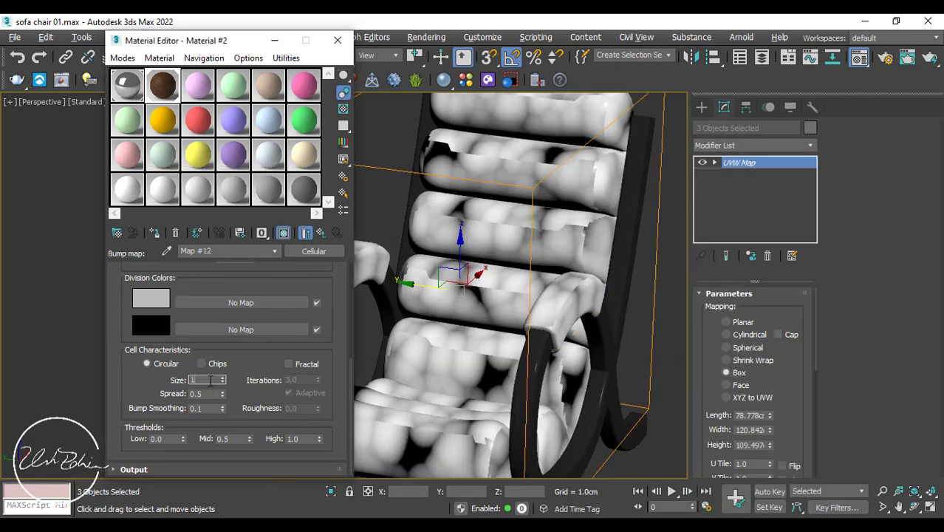
pyautogui.press('Return')
pyautogui.scroll(3, 488, 225)
pyautogui.scroll(-3, 487, 225)
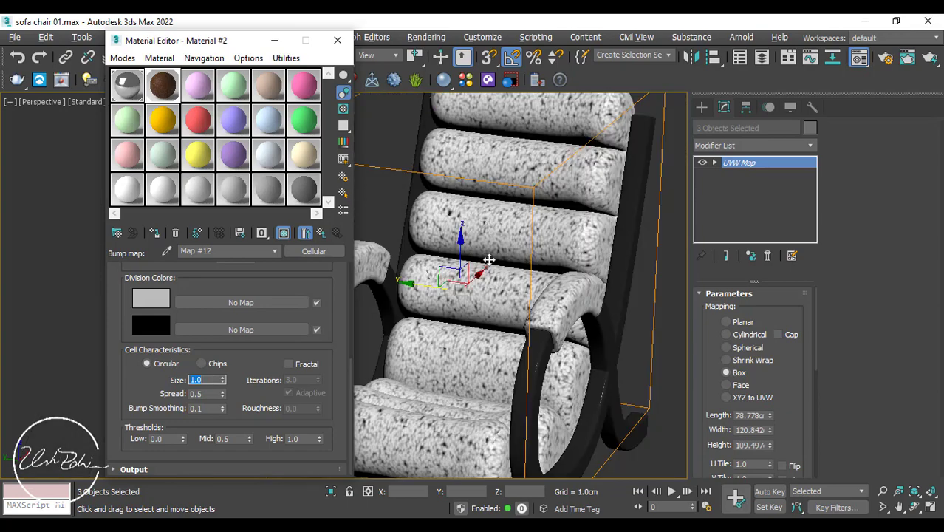
pyautogui.scroll(-4, 503, 228)
pyautogui.moveTo(502, 227); pyautogui.dragTo(502, 268, button='middle')
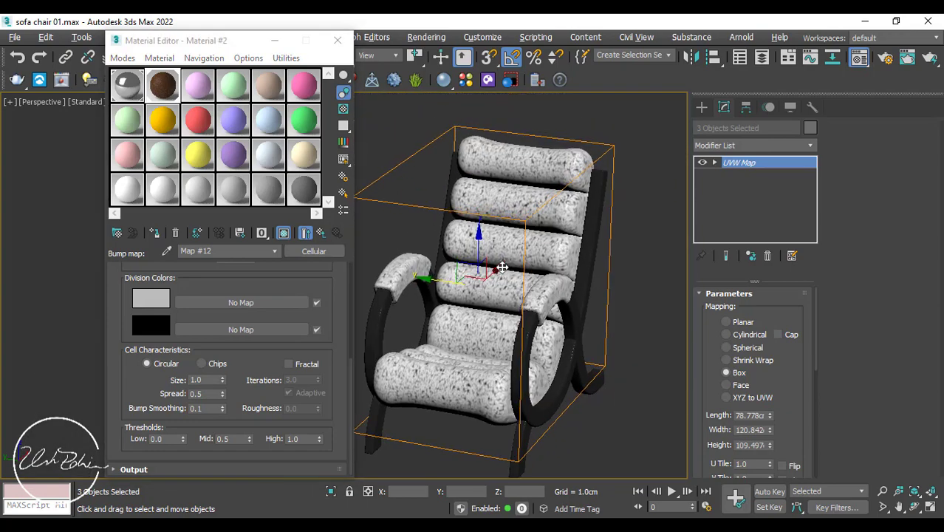
# Display Material #2 instead of its Cellular map in the viewport and close the material editor
pyautogui.click(320, 233)
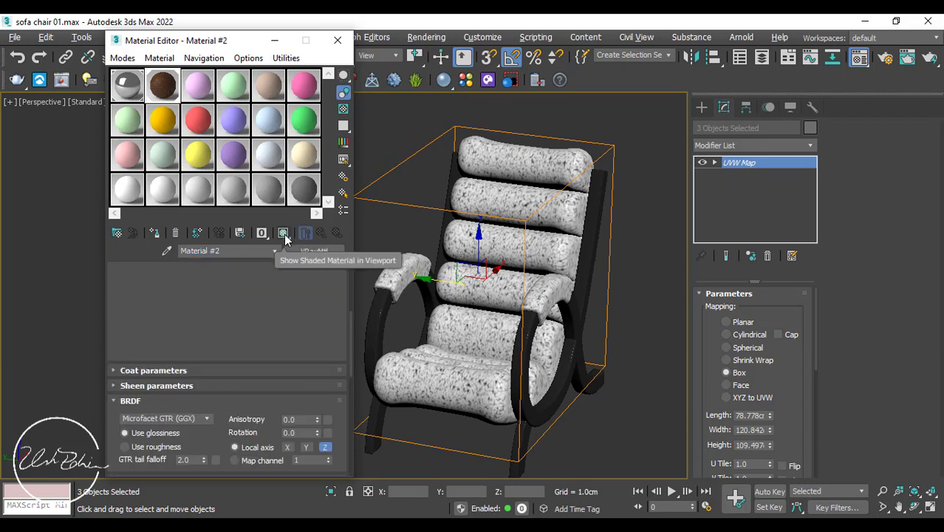
pyautogui.click(284, 234)
pyautogui.click(338, 40)
# Group all the chair parts under the name "sofa chair 01"
pyautogui.scroll(-2, 268, 185)
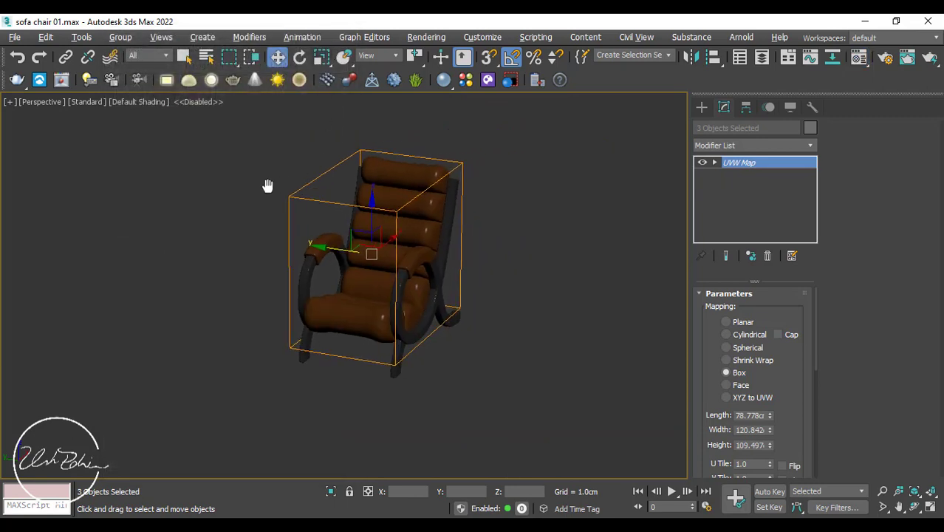
pyautogui.moveTo(267, 185); pyautogui.dragTo(244, 196, button='middle')
pyautogui.moveTo(208, 132); pyautogui.dragTo(523, 386)
pyautogui.click(120, 37)
pyautogui.click(148, 56)
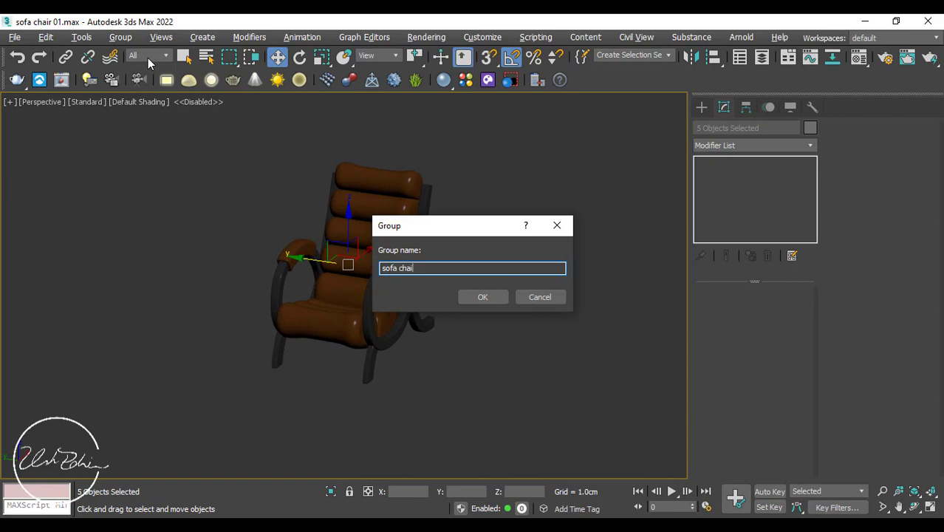
pyautogui.write('sofa chair 01')
pyautogui.click(473, 298)
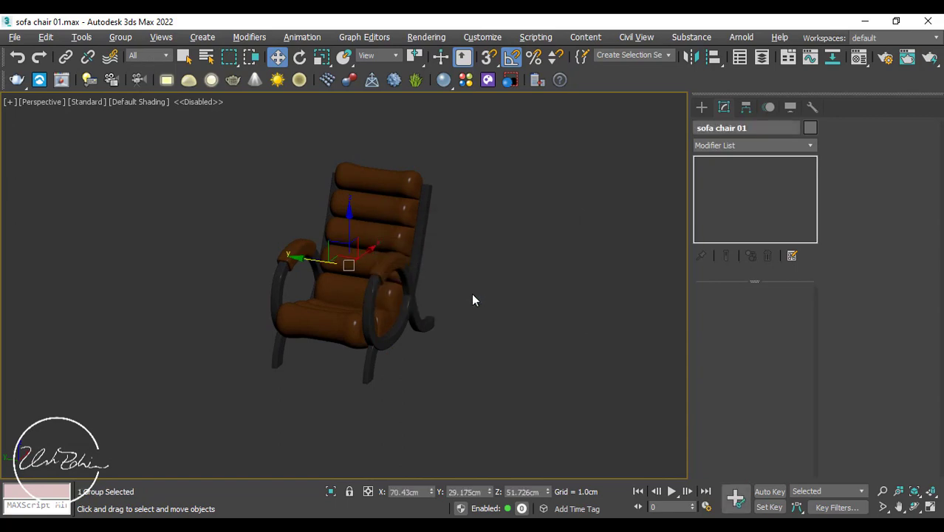
# Create a plane about 730 cm long and 581 cm wide around the chair in the top view
pyautogui.press('t')
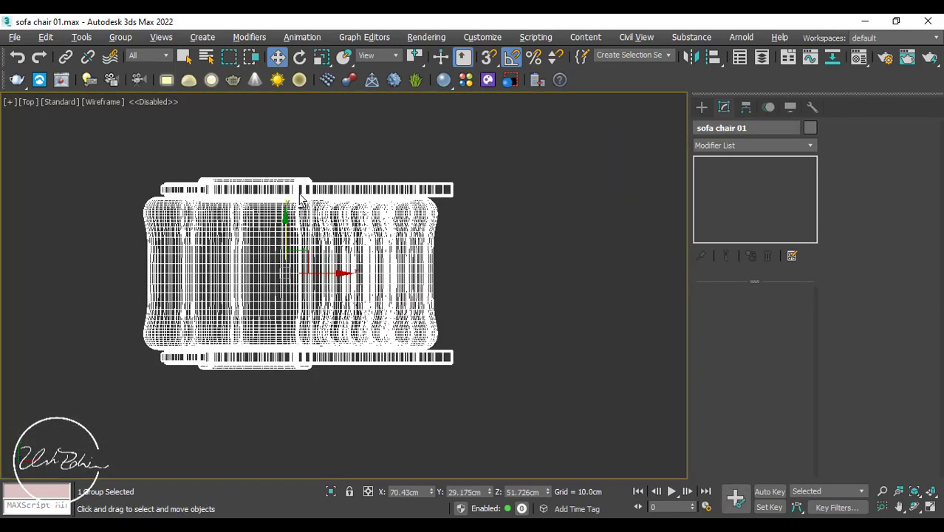
pyautogui.scroll(-5, 344, 189)
pyautogui.click(403, 205)
pyautogui.click(701, 107)
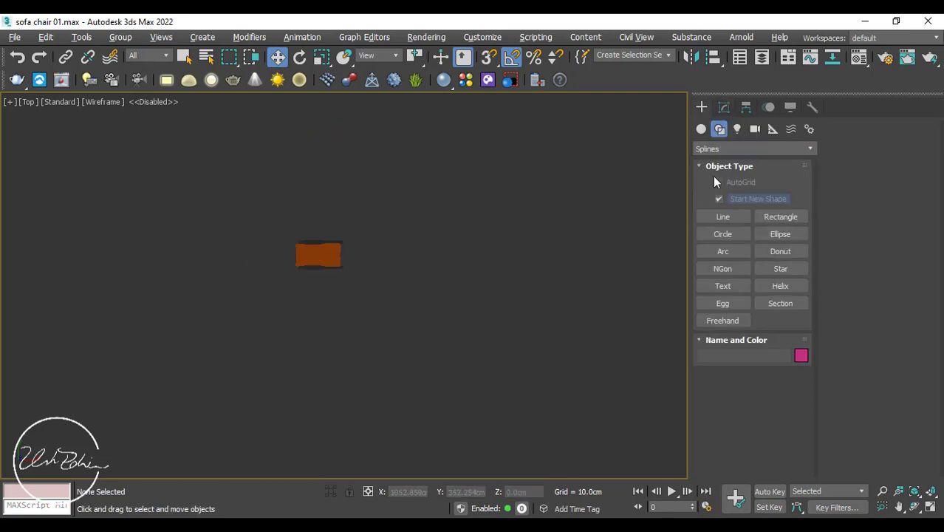
pyautogui.click(701, 129)
pyautogui.click(781, 268)
pyautogui.moveTo(211, 123); pyautogui.dragTo(423, 392)
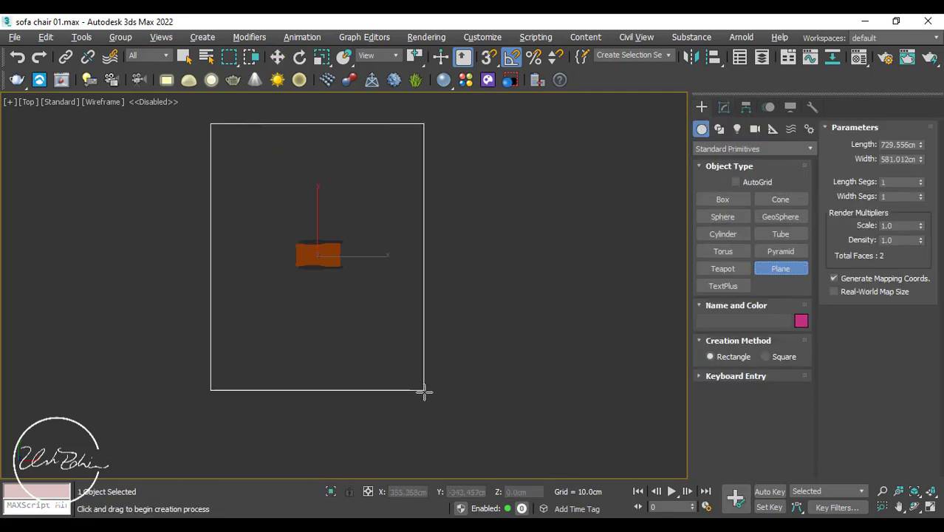
pyautogui.rightClick(422, 305)
# Add an Edit Poly modifier to the plane in the perspective view
pyautogui.hotkey('alt', 'w')
pyautogui.middleClick(536, 325)
pyautogui.hotkey('alt', 'w')
pyautogui.scroll(-5, 532, 325)
pyautogui.keyDown('alt'); pyautogui.moveTo(531, 325); pyautogui.dragTo(488, 311, button='middle'); pyautogui.keyUp('alt')
pyautogui.press('1')
pyautogui.click(748, 146)
pyautogui.press('e')
pyautogui.click(738, 189)
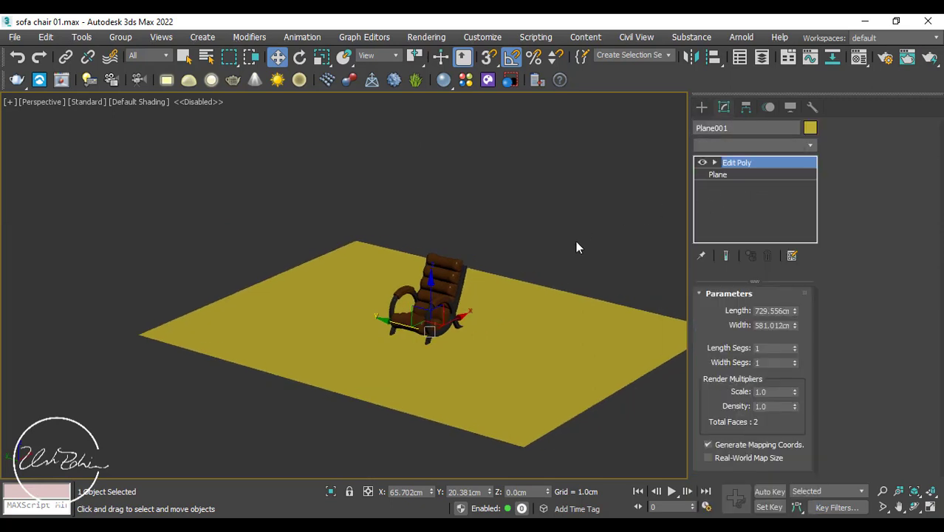
# Extrude the plane's edge behind the chair upward about 285 cm to form a backdrop wall
pyautogui.press('2')
pyautogui.moveTo(565, 242); pyautogui.dragTo(532, 301)
pyautogui.moveTo(533, 301); pyautogui.dragTo(512, 310, button='middle')
pyautogui.keyDown('shift'); pyautogui.moveTo(506, 260); pyautogui.dragTo(516, 94); pyautogui.keyUp('shift')
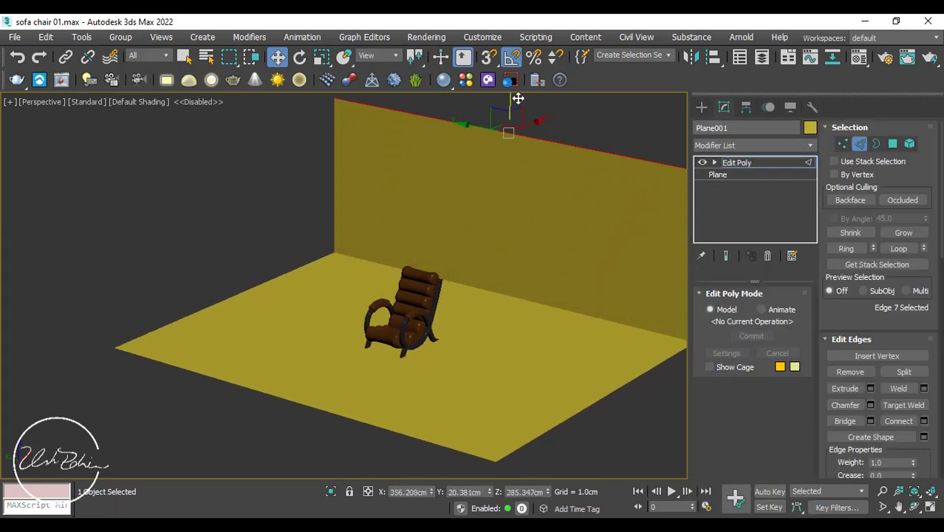
# Chamfer the edge between the floor and wall by 150 cm with 3 segments
pyautogui.scroll(-6, 486, 274)
pyautogui.scroll(3, 481, 271)
pyautogui.keyDown('alt'); pyautogui.moveTo(449, 280); pyautogui.dragTo(474, 276, button='middle'); pyautogui.keyUp('alt')
pyautogui.press('F4')
pyautogui.click(474, 277)
pyautogui.rightClick(475, 276)
pyautogui.click(352, 359)
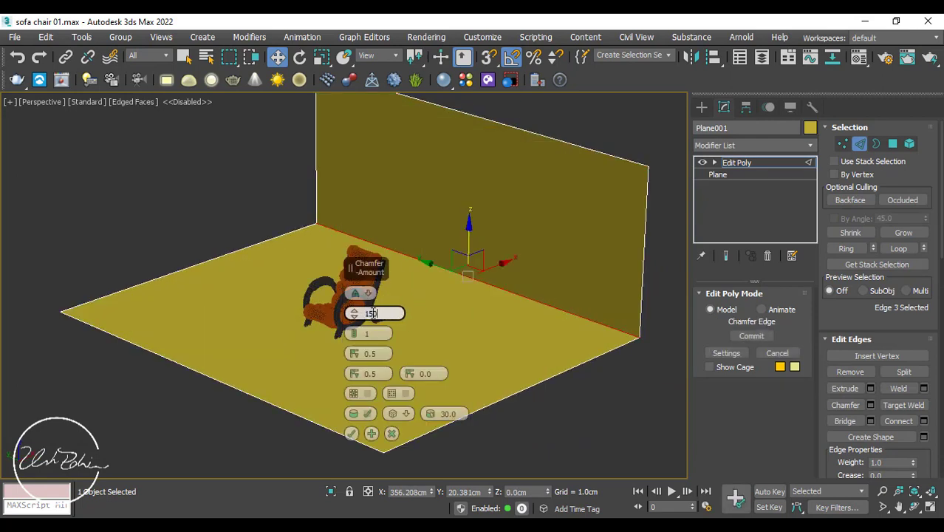
pyautogui.write('150')
pyautogui.press('Tab')
pyautogui.write('3')
pyautogui.press('Return')
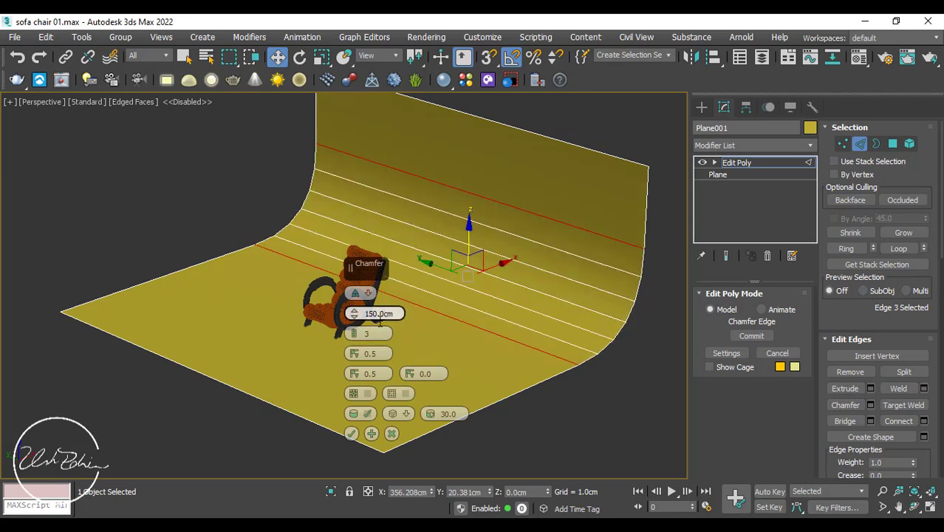
pyautogui.click(354, 432)
# Leave edge editing on the backdrop and turn off the edged-faces display
pyautogui.keyDown('alt'); pyautogui.moveTo(354, 432); pyautogui.dragTo(417, 364, button='middle'); pyautogui.keyUp('alt')
pyautogui.click(743, 164)
pyautogui.press('F4')
pyautogui.scroll(3, 338, 284)
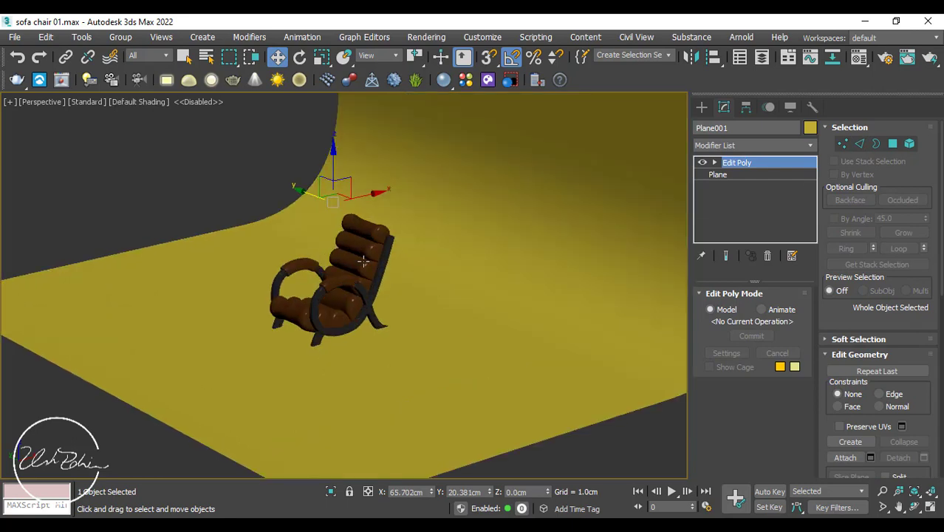
# Align the chair group to the backdrop plane in Z, matching minimum to minimum
pyautogui.click(362, 262)
pyautogui.moveTo(362, 261); pyautogui.dragTo(336, 269, button='middle')
pyautogui.click(712, 57)
pyautogui.click(416, 285)
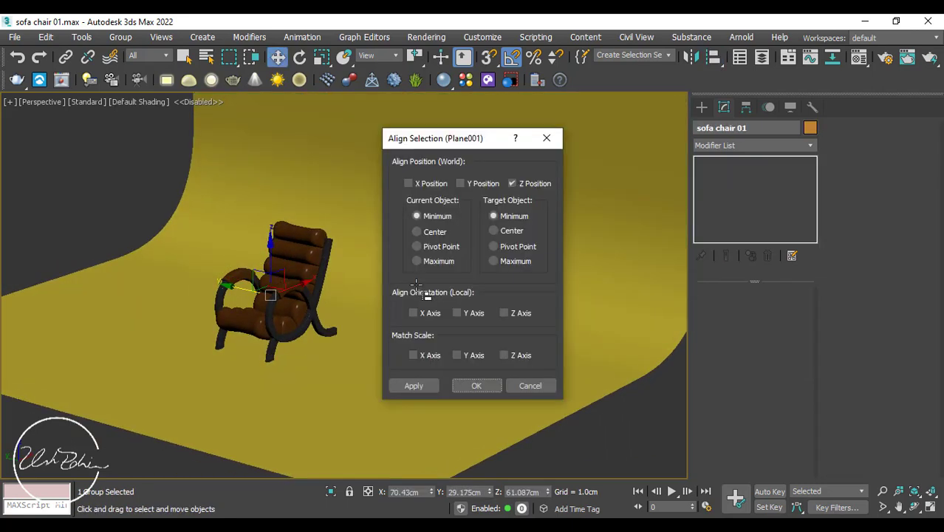
pyautogui.click(511, 183)
pyautogui.click(511, 183)
pyautogui.click(476, 385)
# Inspect in the front view how the chair's feet meet the floor, and return to the perspective view
pyautogui.press('f')
pyautogui.scroll(-6, 513, 225)
pyautogui.moveTo(487, 336); pyautogui.dragTo(392, 232, button='middle')
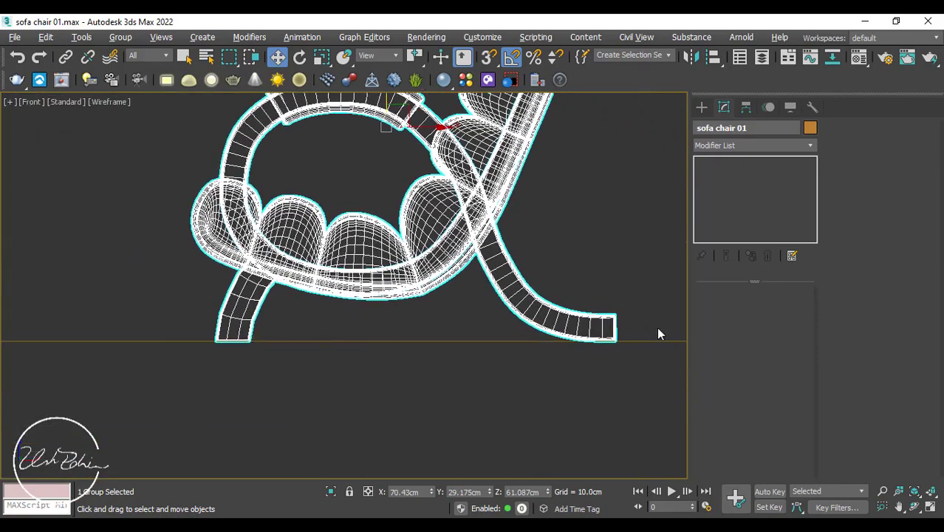
pyautogui.moveTo(362, 342); pyautogui.dragTo(457, 363, button='middle')
pyautogui.scroll(-3, 457, 362)
pyautogui.hotkey('alt', 'w')
pyautogui.middleClick(470, 364)
pyautogui.hotkey('alt', 'w')
# Frame the chair from the front in perspective and create a V-Ray physical camera from that view
pyautogui.keyDown('alt'); pyautogui.moveTo(350, 331); pyautogui.dragTo(296, 310, button='middle'); pyautogui.keyUp('alt')
pyautogui.scroll(3, 428, 304)
pyautogui.moveTo(297, 309); pyautogui.dragTo(332, 305, button='middle')
pyautogui.scroll(4, 331, 305)
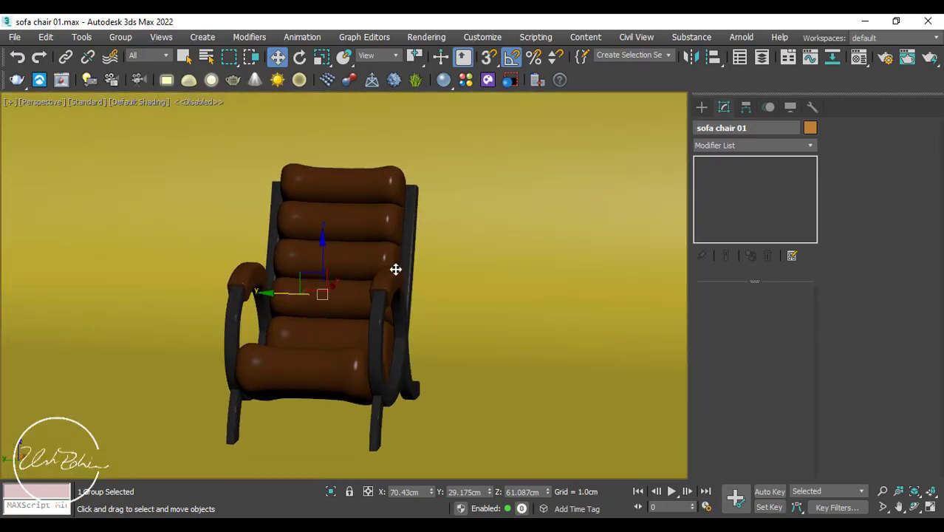
pyautogui.scroll(-1, 394, 270)
pyautogui.click(138, 80)
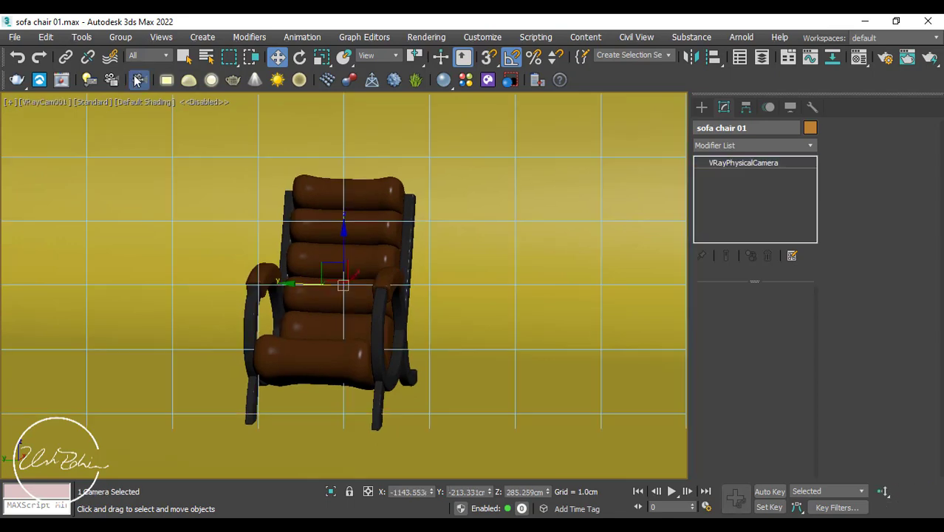
# Move the camera closer to the chair in the top view, to about X -435 cm, Y 42 cm
pyautogui.press('t')
pyautogui.scroll(-5, 237, 177)
pyautogui.moveTo(204, 200); pyautogui.dragTo(225, 247, button='middle')
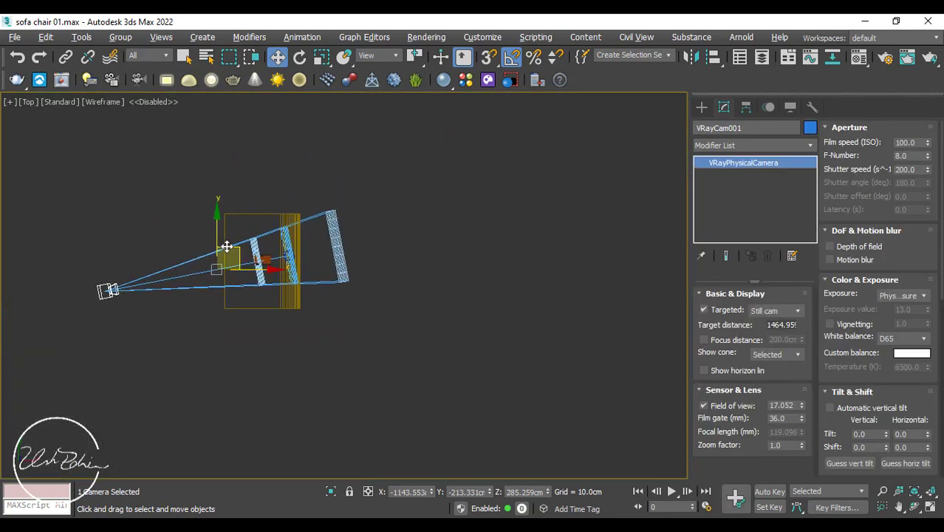
pyautogui.moveTo(225, 247); pyautogui.dragTo(317, 214)
pyautogui.scroll(3, 260, 274)
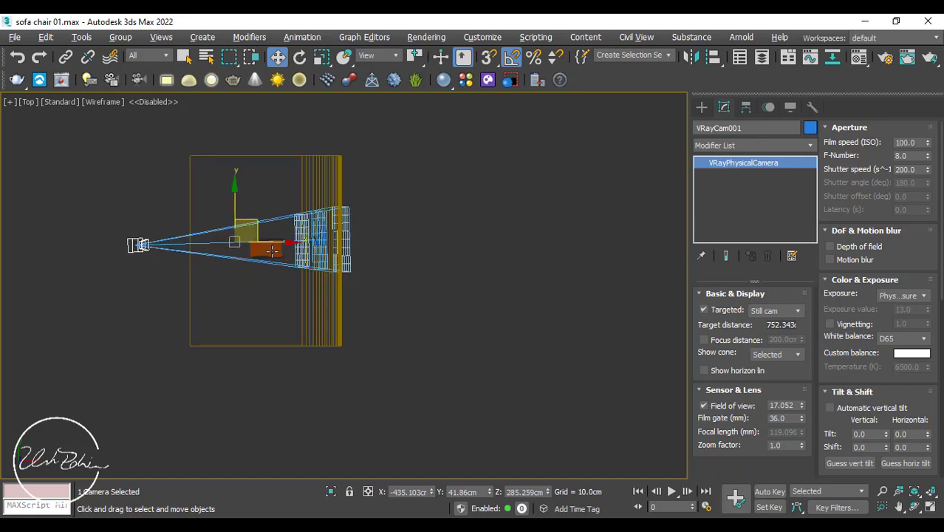
# Rotate the chair group about 40 degrees around Z in the top view
pyautogui.click(269, 250)
pyautogui.press('e')
pyautogui.moveTo(242, 207); pyautogui.dragTo(217, 226)
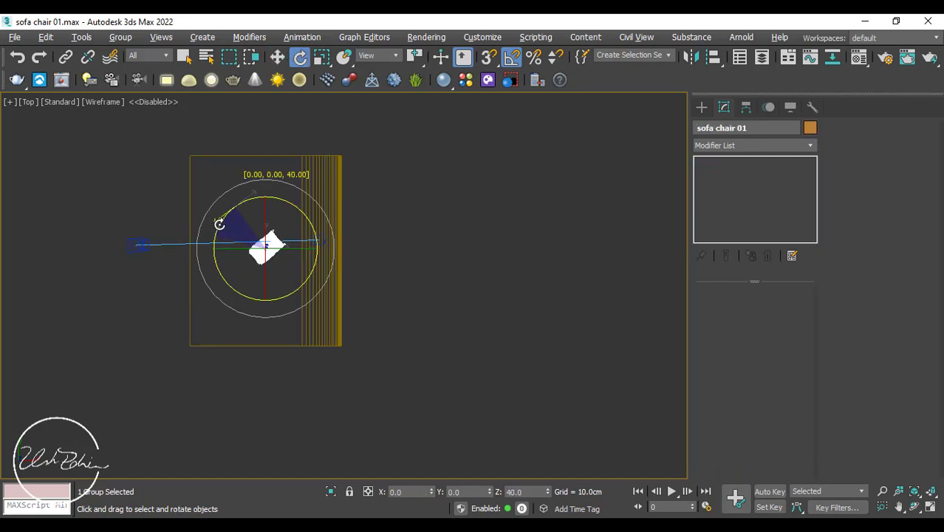
# Widen the camera's field of view and pan it so the whole rotated chair is in frame
pyautogui.hotkey('alt', 'w')
pyautogui.rightClick(490, 303)
pyautogui.hotkey('alt', 'w')
pyautogui.hotkey('ctrl', 'w')
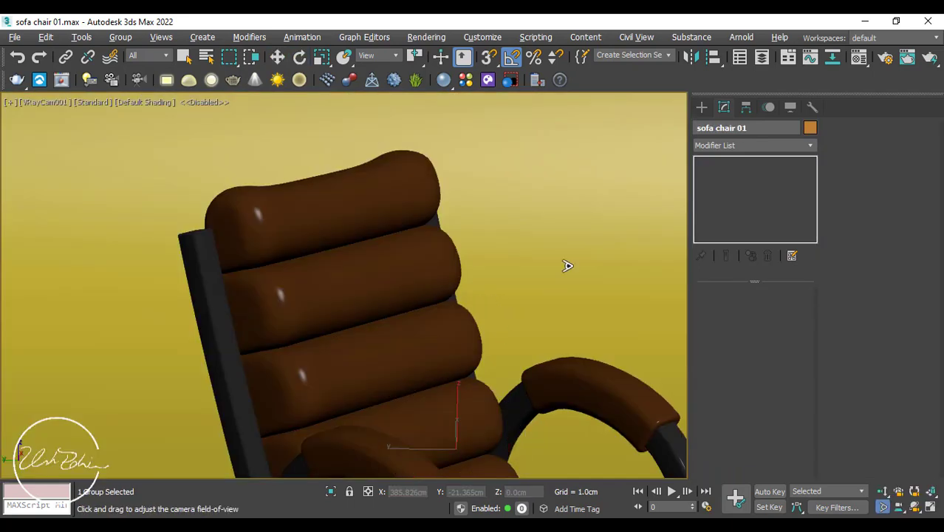
pyautogui.moveTo(566, 265); pyautogui.dragTo(524, 309)
pyautogui.moveTo(483, 354); pyautogui.dragTo(421, 280, button='middle')
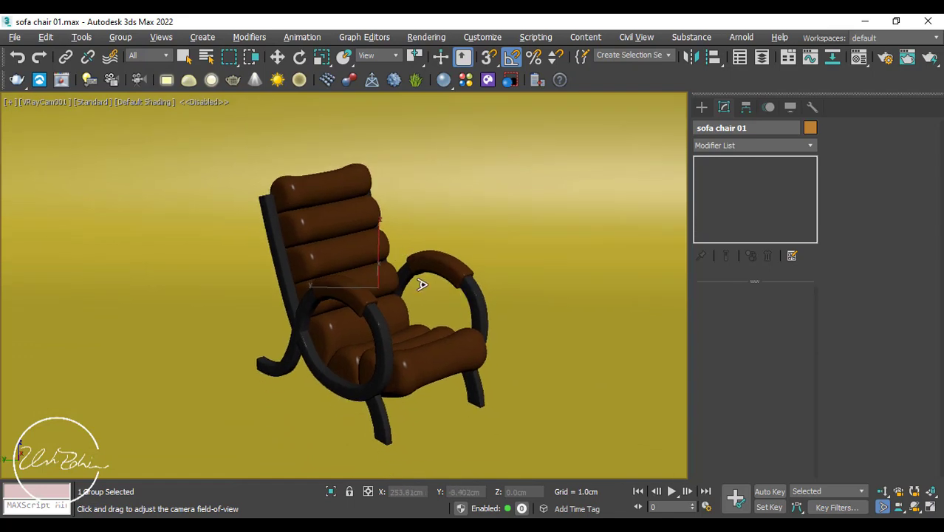
# Assign the unused Material #3 V-Ray material to the curved backdrop and set its diffuse colour to RGB 250, 250, 250
pyautogui.rightClick(412, 233)
pyautogui.click(489, 196)
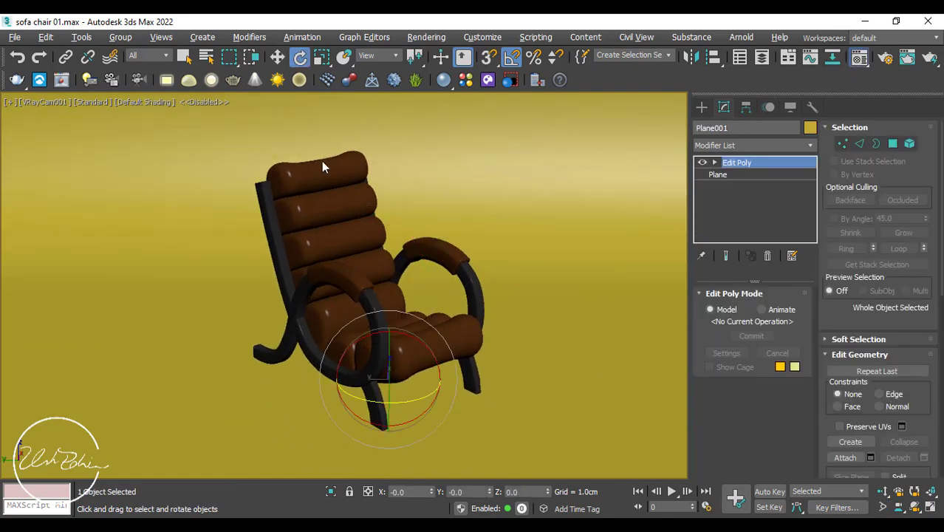
pyautogui.press('m')
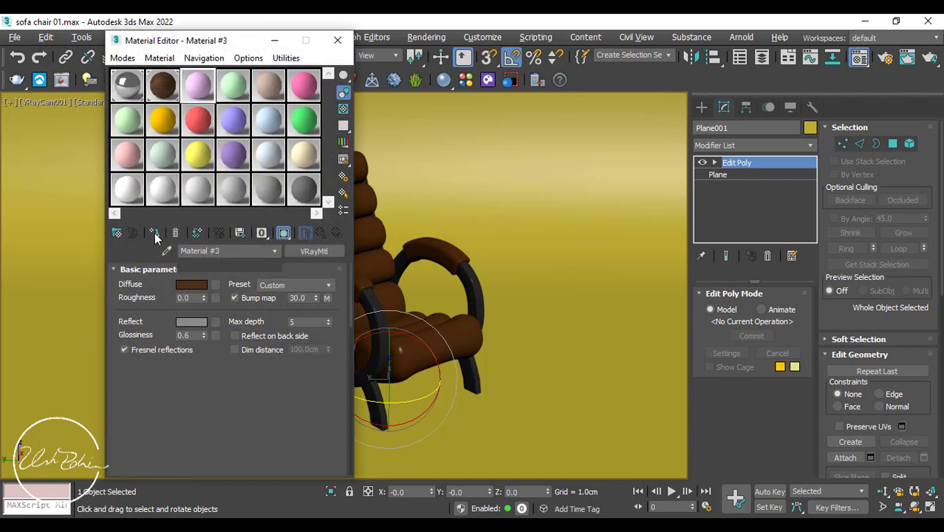
pyautogui.click(155, 234)
pyautogui.click(192, 285)
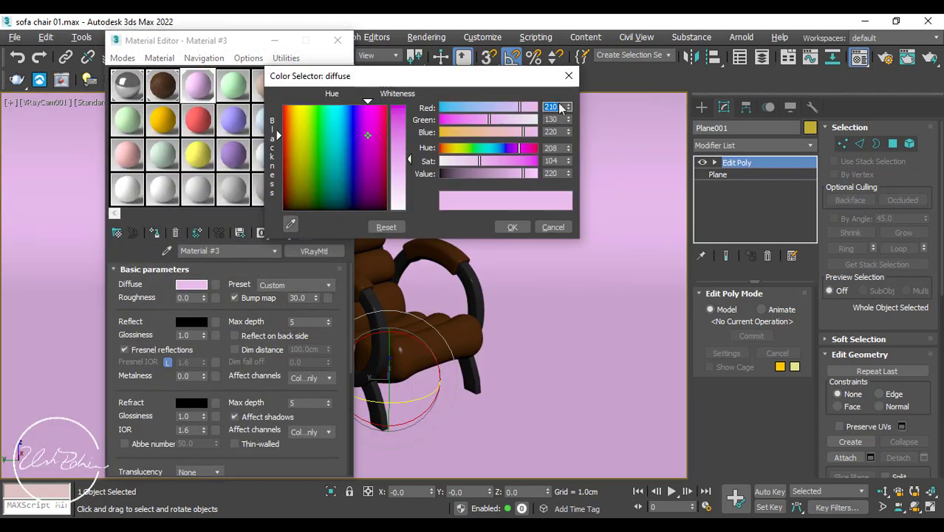
pyautogui.doubleClick(551, 123)
pyautogui.write('250')
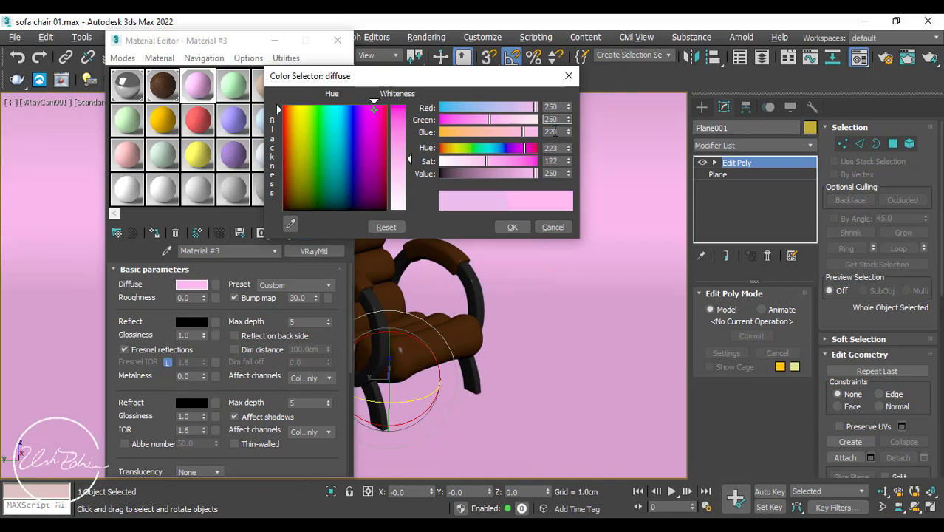
pyautogui.doubleClick(555, 132)
pyautogui.write('25')
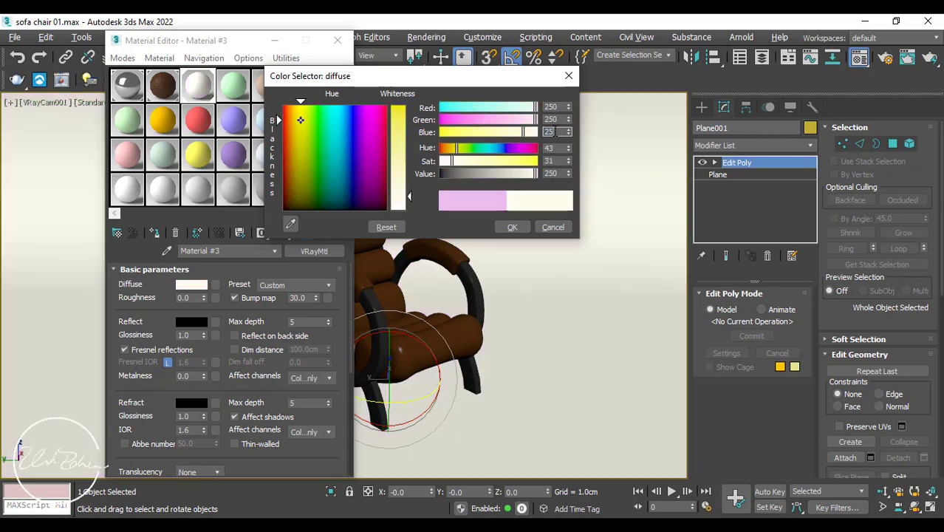
pyautogui.click(511, 226)
pyautogui.click(347, 41)
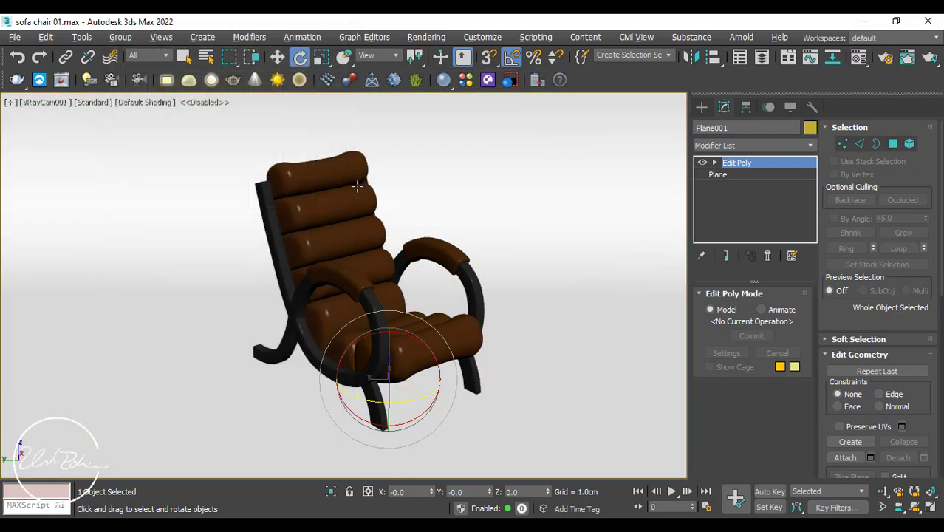
# Lower the V-Ray camera slightly in the front view, leaving its target in place
pyautogui.hotkey('alt', 'w')
pyautogui.hotkey('alt', 'w')
pyautogui.scroll(-5, 473, 162)
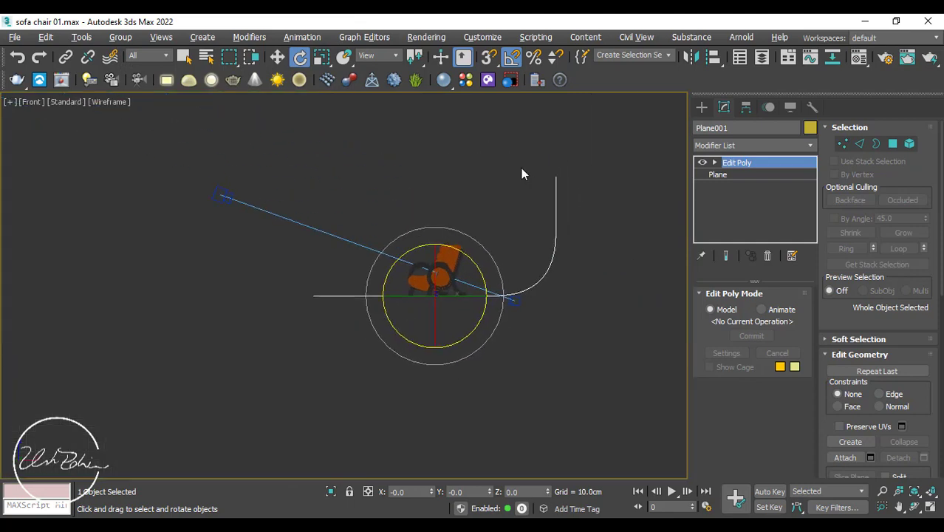
pyautogui.click(520, 174)
pyautogui.click(219, 192)
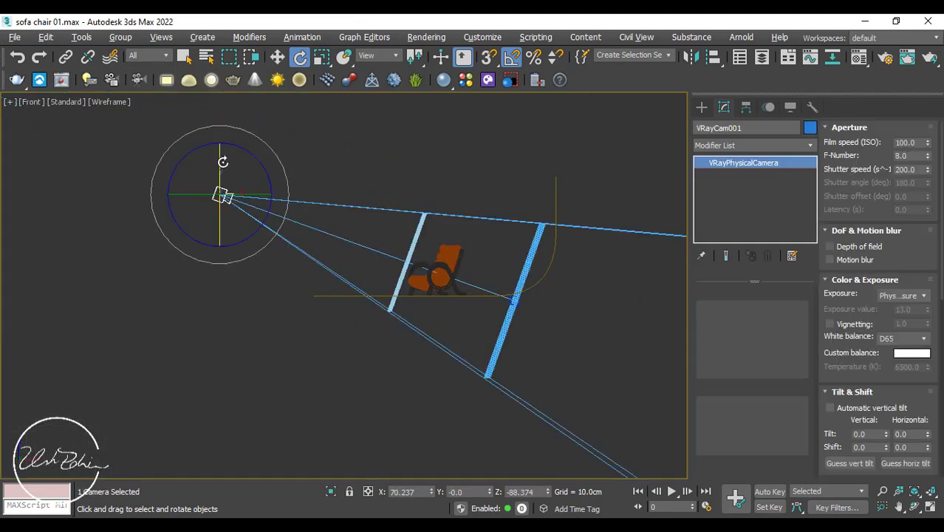
pyautogui.press('w')
pyautogui.click(468, 177)
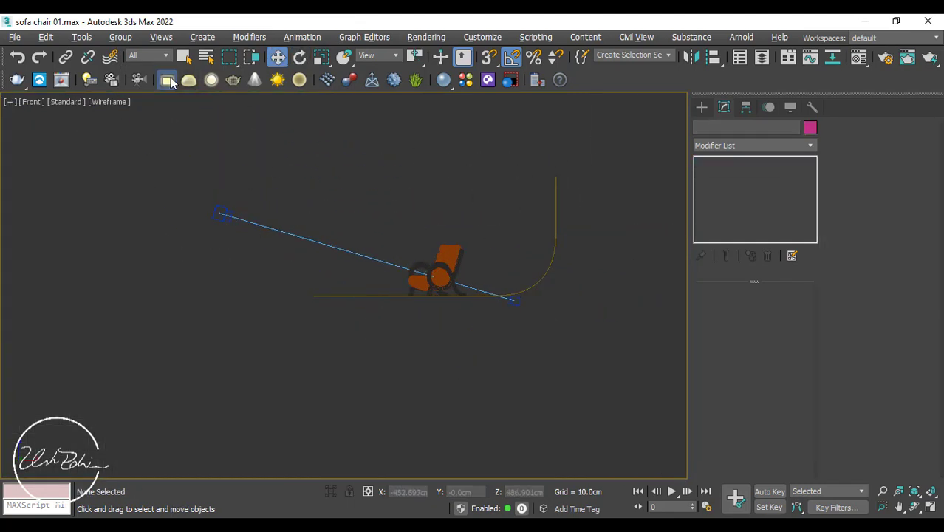
# Create an invisible V-Ray plane light about 377 by 211 cm over the chair in the front view, with multiplier 50
pyautogui.click(166, 80)
pyautogui.moveTo(361, 201); pyautogui.dragTo(519, 289)
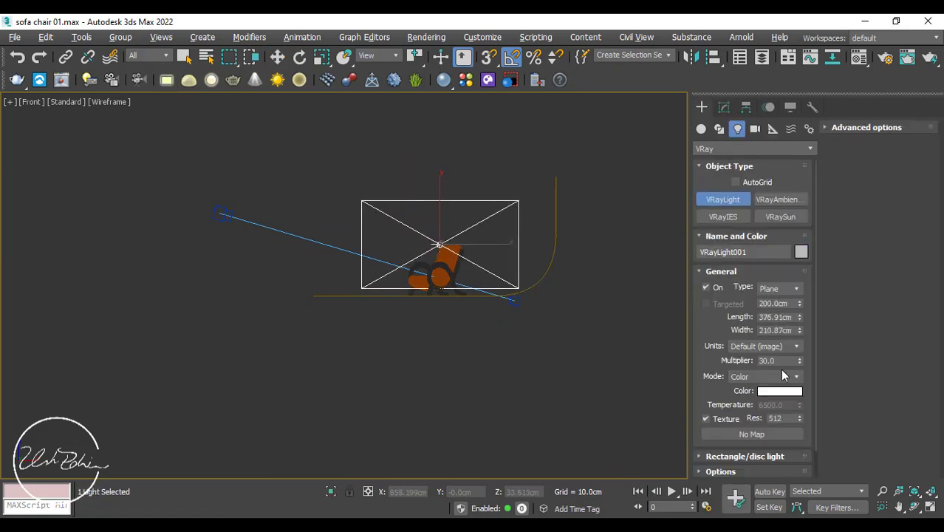
pyautogui.click(731, 472)
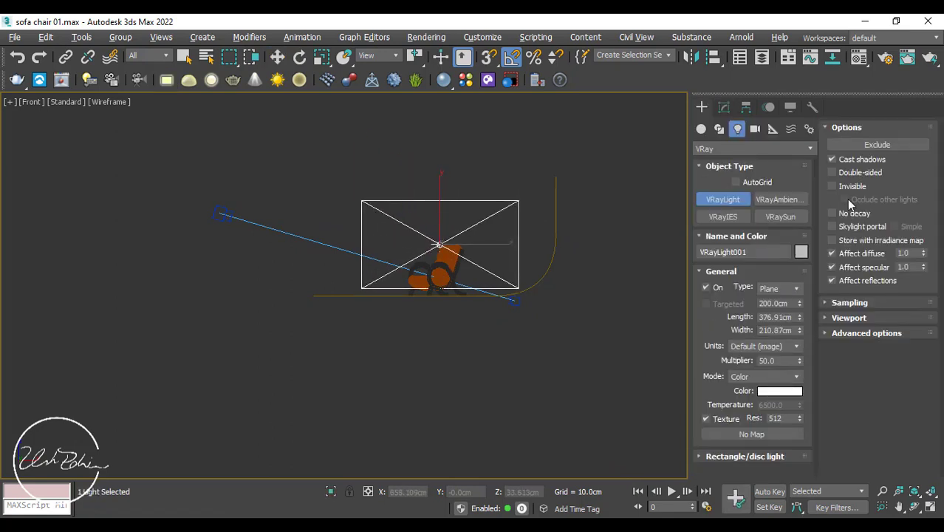
pyautogui.moveTo(518, 236); pyautogui.dragTo(498, 239, button='middle')
# Move the plane light away from the chair in the perspective view and tilt it towards the seat
pyautogui.hotkey('alt', 'w')
pyautogui.middleClick(508, 330)
pyautogui.hotkey('alt', 'w')
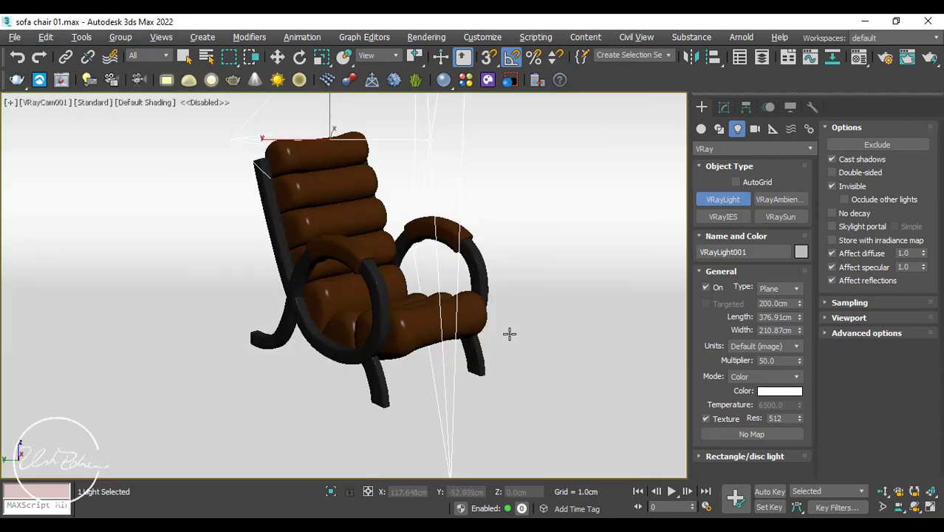
pyautogui.press('p')
pyautogui.scroll(-5, 498, 329)
pyautogui.scroll(-3, 499, 329)
pyautogui.keyDown('alt'); pyautogui.moveTo(498, 329); pyautogui.dragTo(421, 316, button='middle'); pyautogui.keyUp('alt')
pyautogui.press('w')
pyautogui.moveTo(434, 274); pyautogui.dragTo(511, 282)
pyautogui.press('e')
pyautogui.moveTo(596, 240); pyautogui.dragTo(589, 266)
# Clone the plane light in the top view as a second light turned to a different direction
pyautogui.press('t')
pyautogui.moveTo(274, 275)
pyautogui.mouseDown()
pyautogui.moveTo(321, 274)
pyautogui.moveTo(324, 320)
pyautogui.mouseUp()
pyautogui.press('w')
pyautogui.press('e')
pyautogui.click(473, 332)
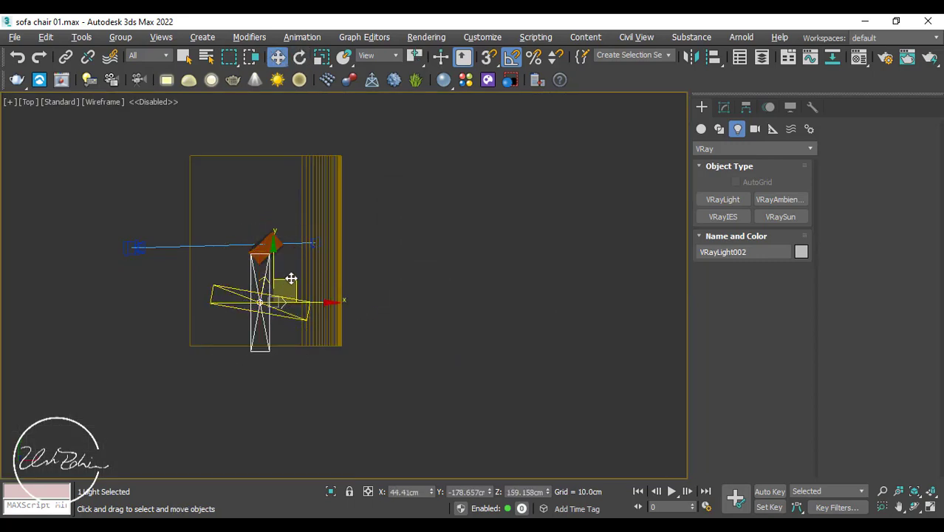
# Clone the second light to the opposite side of the chair, at about X -53 cm, Y 204 cm
pyautogui.moveTo(291, 276)
pyautogui.keyDown('shift'); pyautogui.mouseDown()
pyautogui.moveTo(249, 236)
pyautogui.moveTo(283, 253)
pyautogui.moveTo(252, 190)
pyautogui.moveTo(274, 195)
pyautogui.moveTo(251, 197)
pyautogui.moveTo(257, 191)
pyautogui.mouseUp(); pyautogui.keyUp('shift')
pyautogui.click(474, 331)
pyautogui.press('w')
pyautogui.press('e')
pyautogui.press('w')
pyautogui.hotkey('alt', 'w')
pyautogui.hotkey('alt', 'w')
# Return to the V-Ray camera view and adjust the camera so the chair sits slightly lower in the frame
pyautogui.press('c')
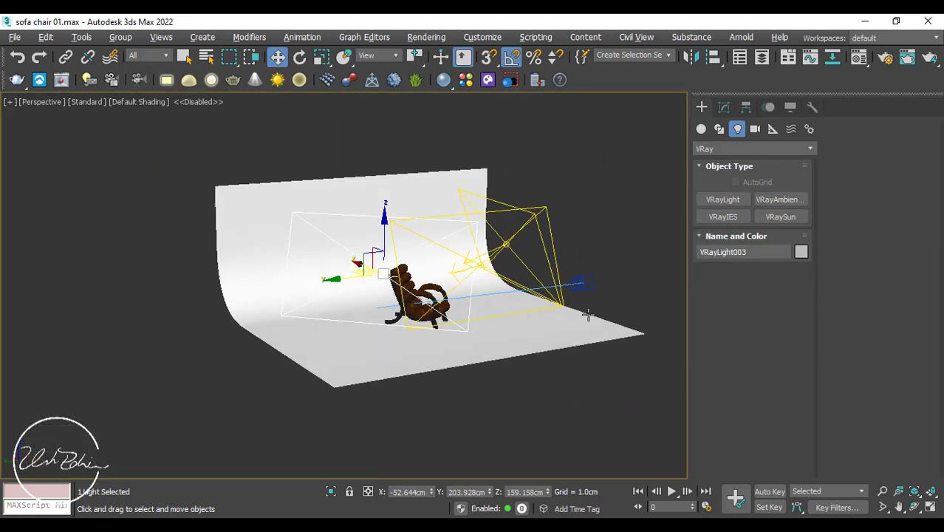
pyautogui.click(913, 507)
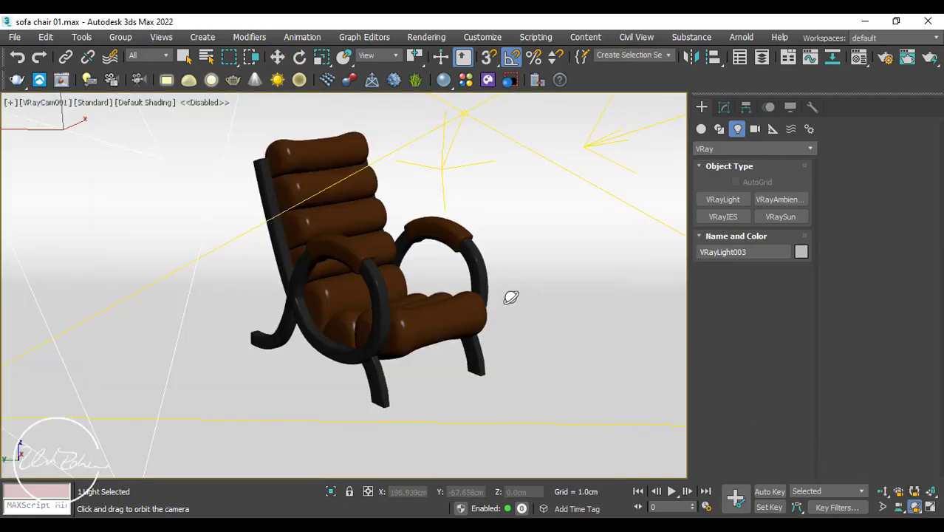
pyautogui.moveTo(508, 295); pyautogui.dragTo(451, 243)
pyautogui.press('w')
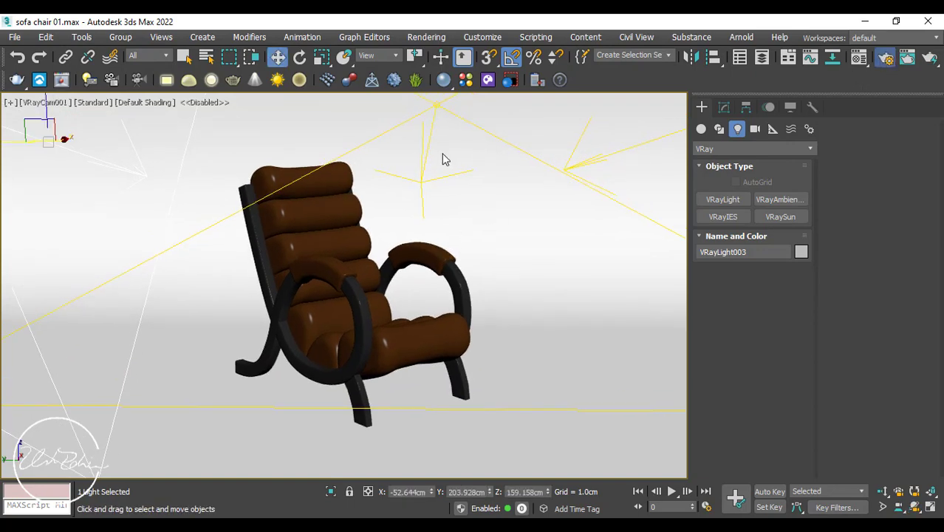
# Set the render output to 1000 by 750, with Irradiance map as primary and Light cache as secondary GI engine
pyautogui.press('F10')
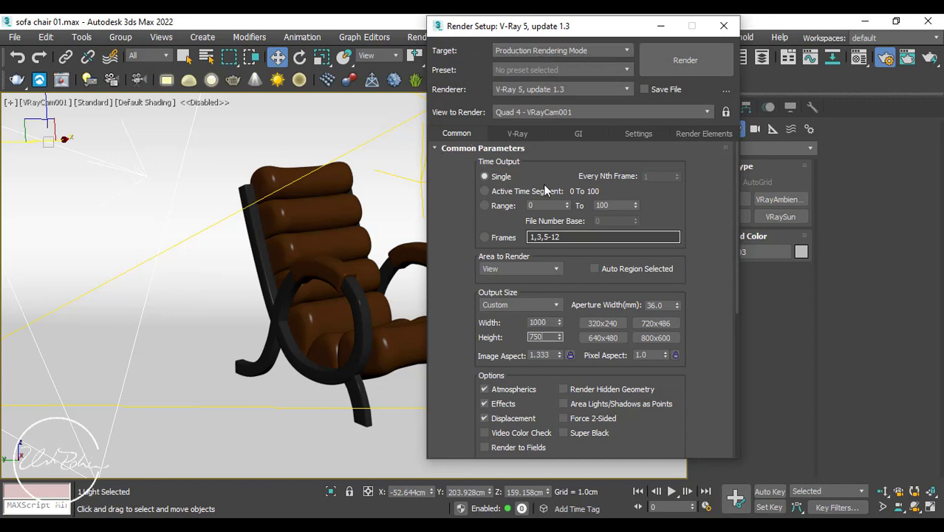
pyautogui.click(517, 133)
pyautogui.click(576, 131)
pyautogui.click(574, 178)
pyautogui.click(565, 184)
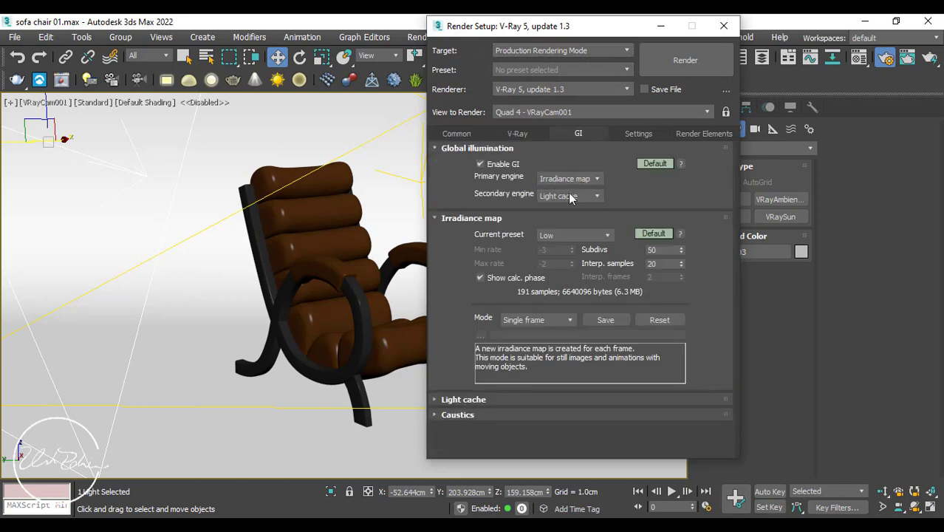
pyautogui.click(570, 196)
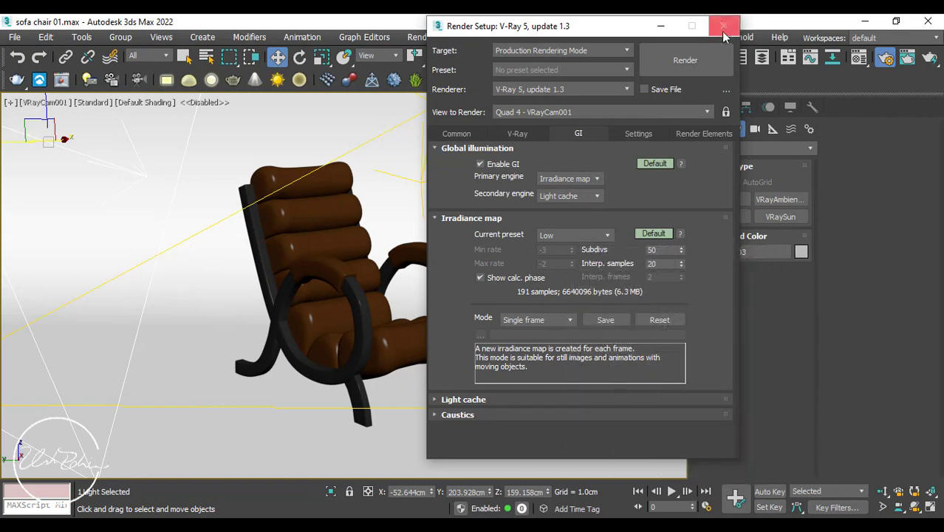
# Run a test render of the camera view in the V-Ray Frame Buffer and check the chair's framing
pyautogui.click(62, 79)
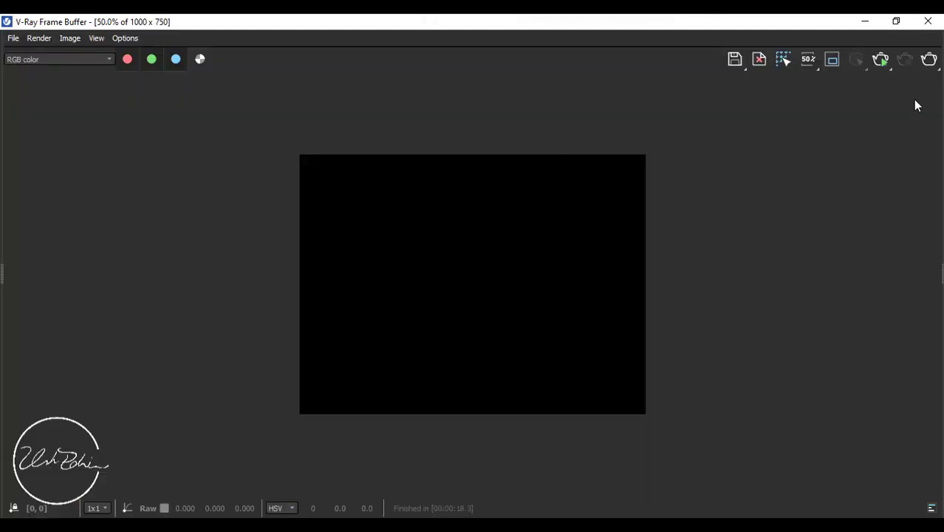
pyautogui.click(931, 62)
pyautogui.doubleClick(559, 279)
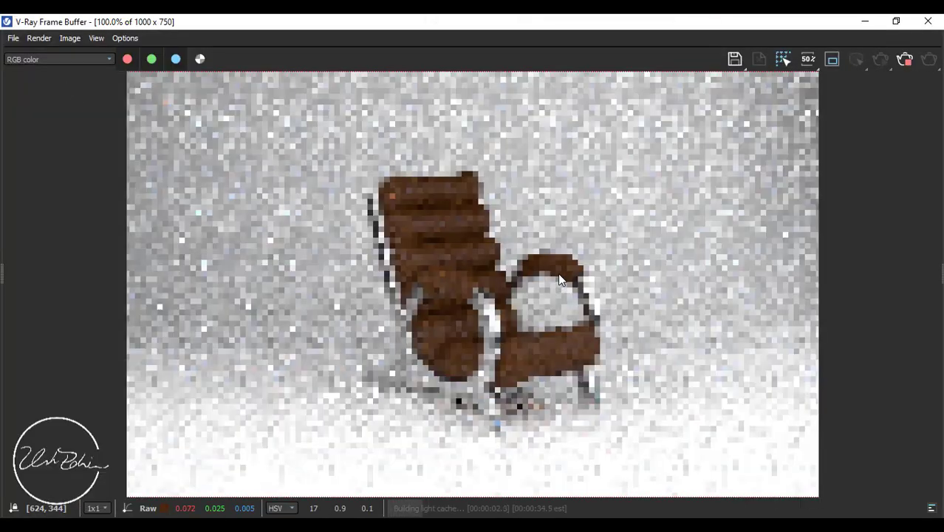
pyautogui.scroll(-2, 558, 272)
pyautogui.click(927, 21)
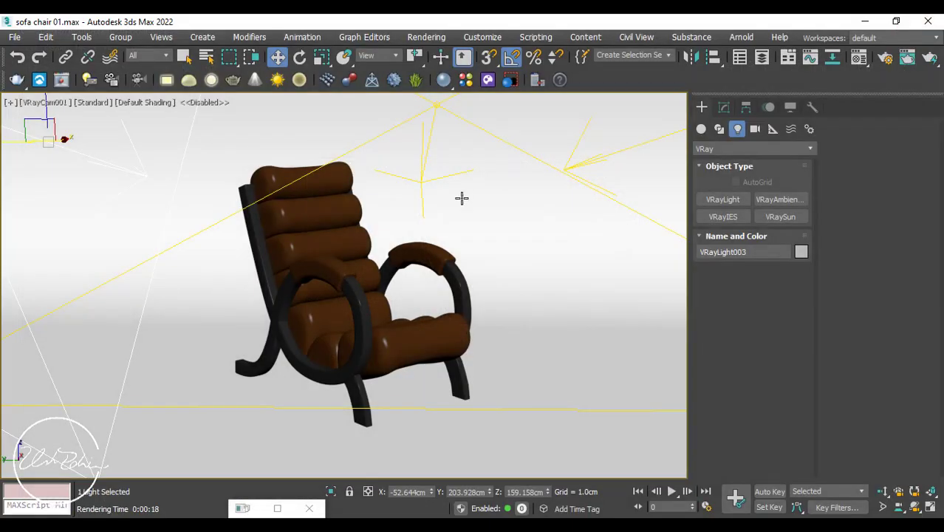
# Show the safe frame and adjust the camera's field of view so the chair fills more of the frame
pyautogui.hotkey('shift', 'f')
pyautogui.click(882, 507)
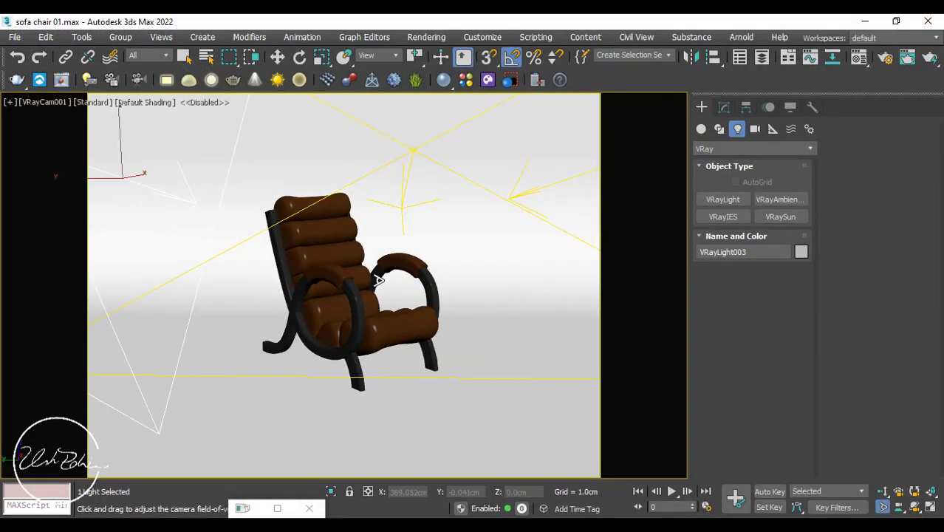
pyautogui.moveTo(400, 268); pyautogui.dragTo(408, 303)
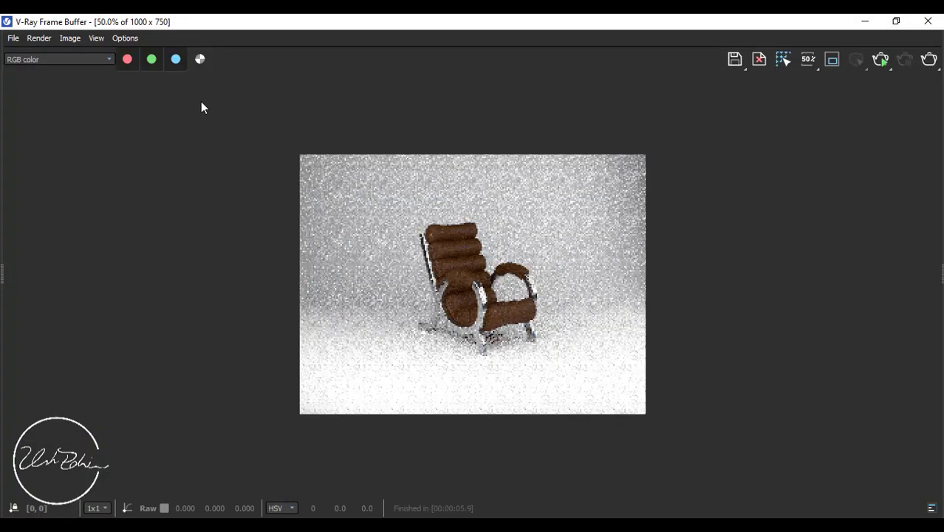
# Render the reframed chair in the V-Ray Frame Buffer and zoom in on the cushions and armrests
pyautogui.click(783, 60)
pyautogui.click(508, 316)
pyautogui.click(865, 20)
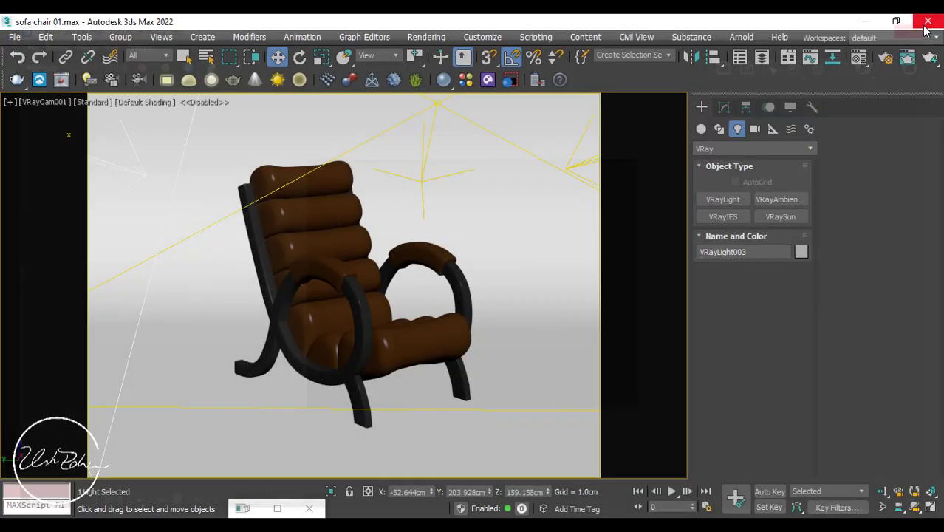
pyautogui.click(63, 82)
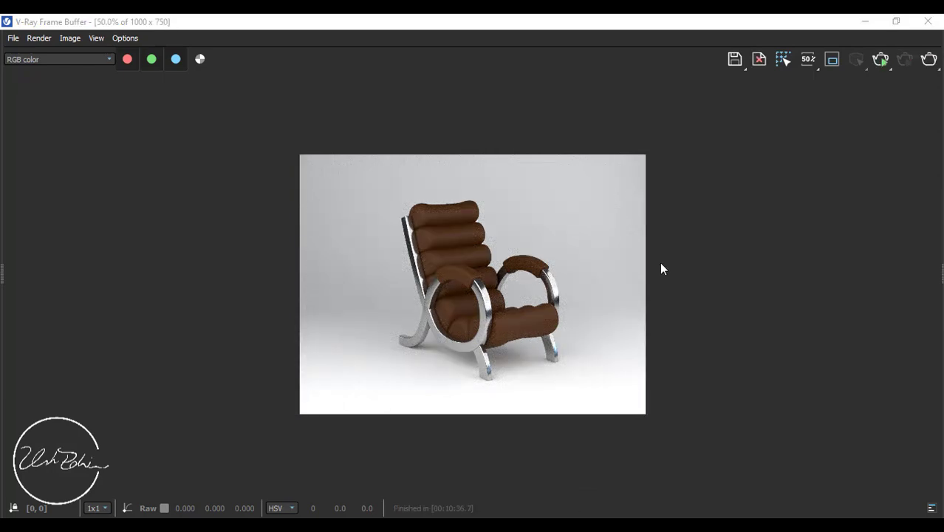
pyautogui.scroll(2, 661, 266)
pyautogui.scroll(2, 453, 221)
pyautogui.scroll(-2, 453, 221)
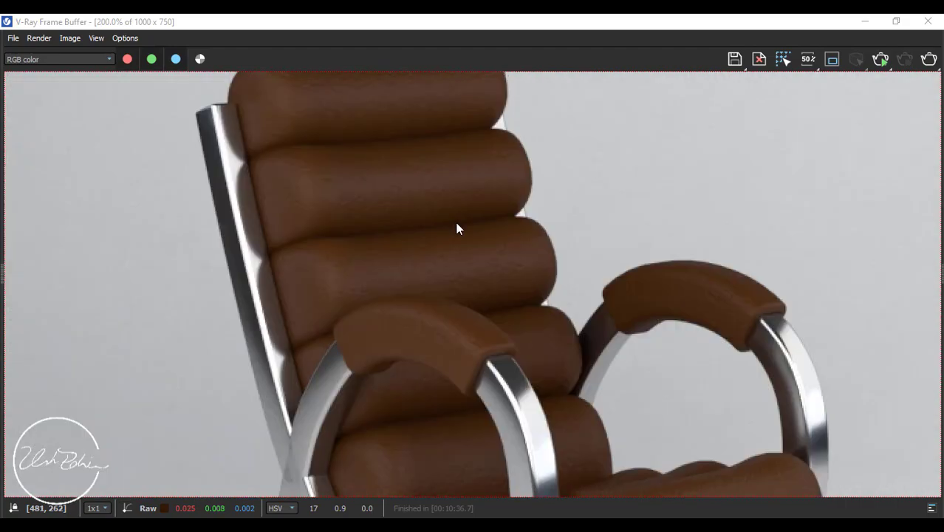